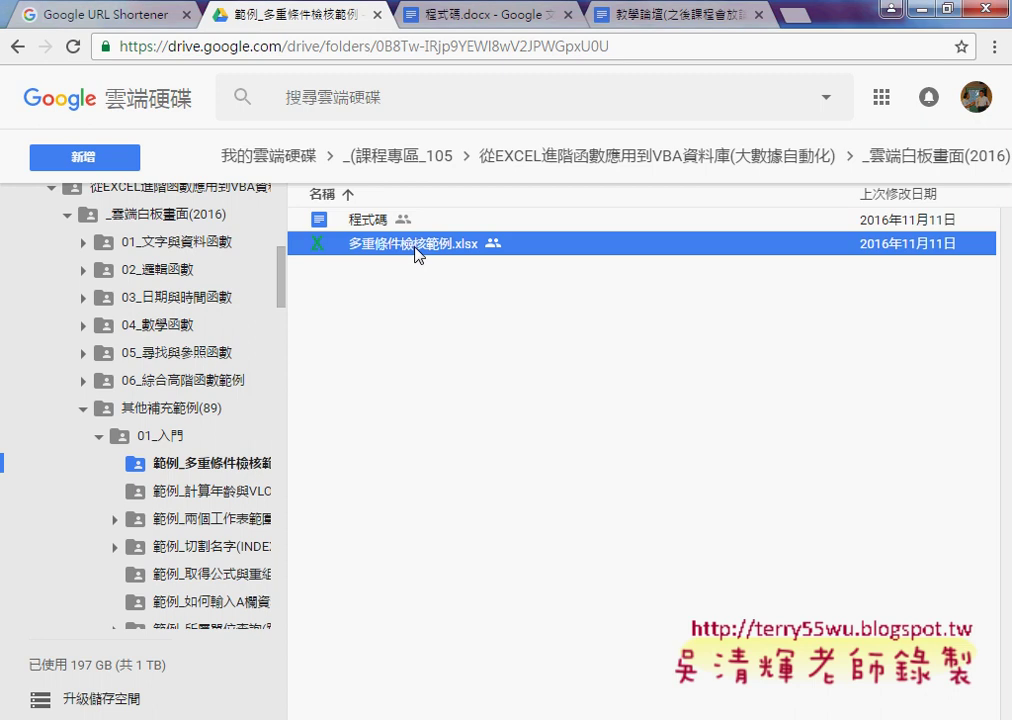
In Google Drive, go to _雲端白板畫面(2016) > 其他補充範例(89) > 01_入門 > 範例_多重條件檢核範例.
right_click(417, 254)
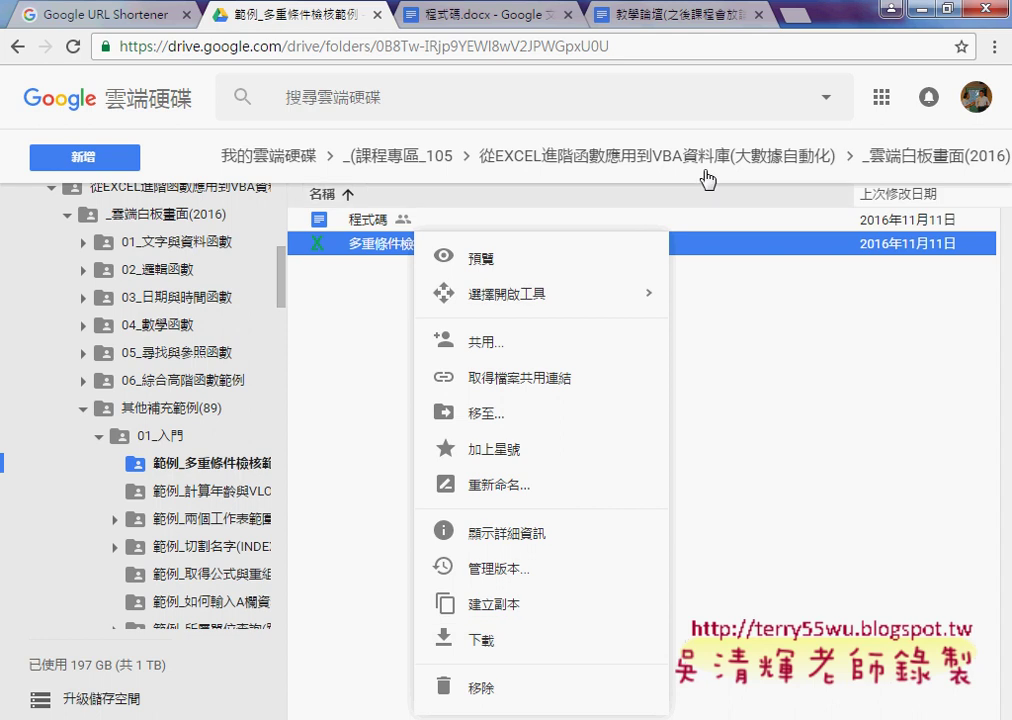
left_click(672, 153)
left_click(660, 154)
double_click(476, 219)
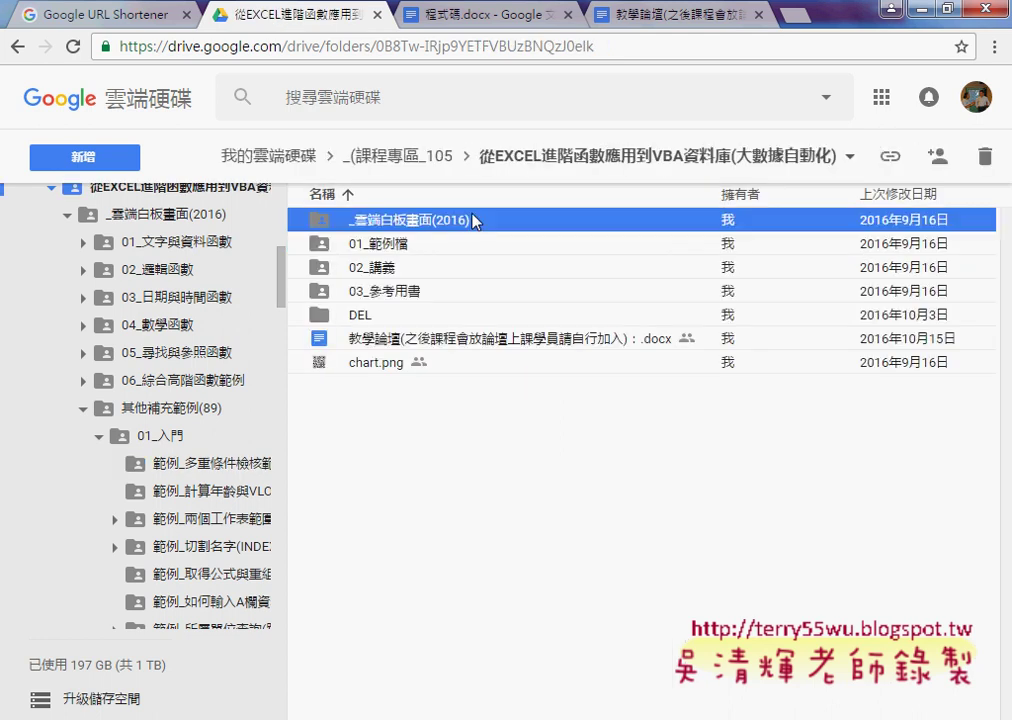
double_click(328, 287)
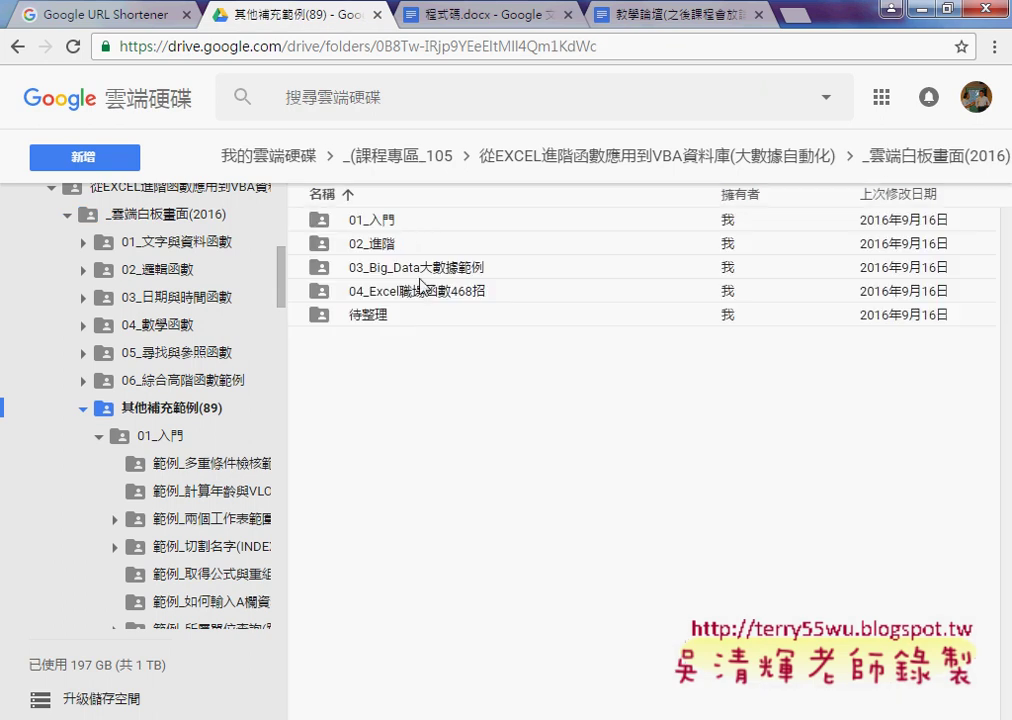
double_click(350, 222)
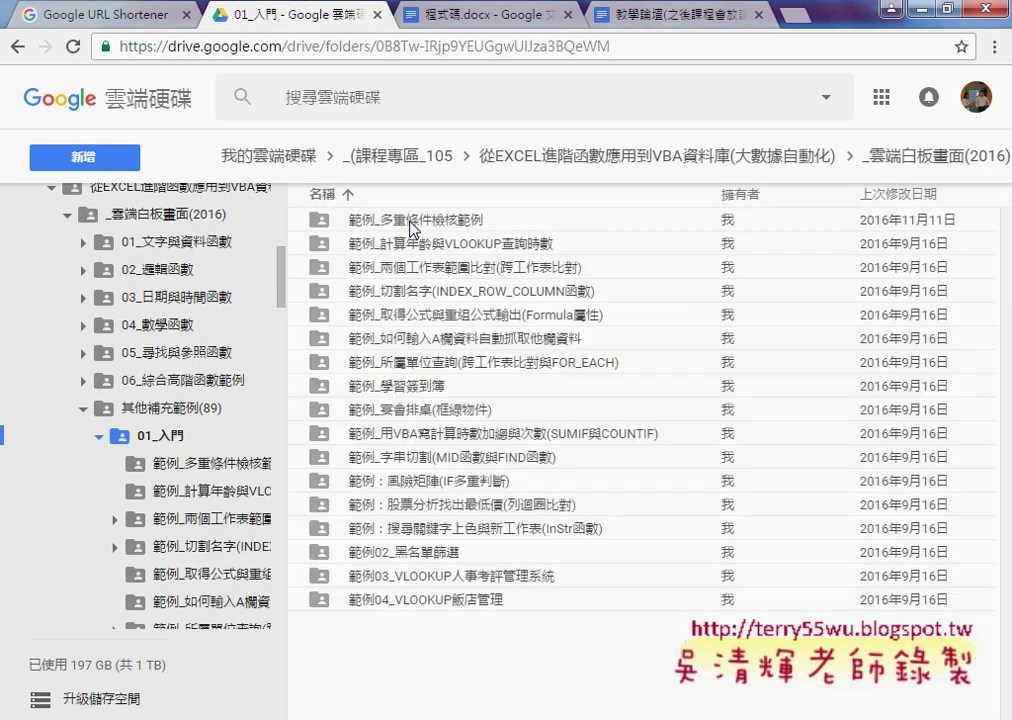
left_click(414, 220)
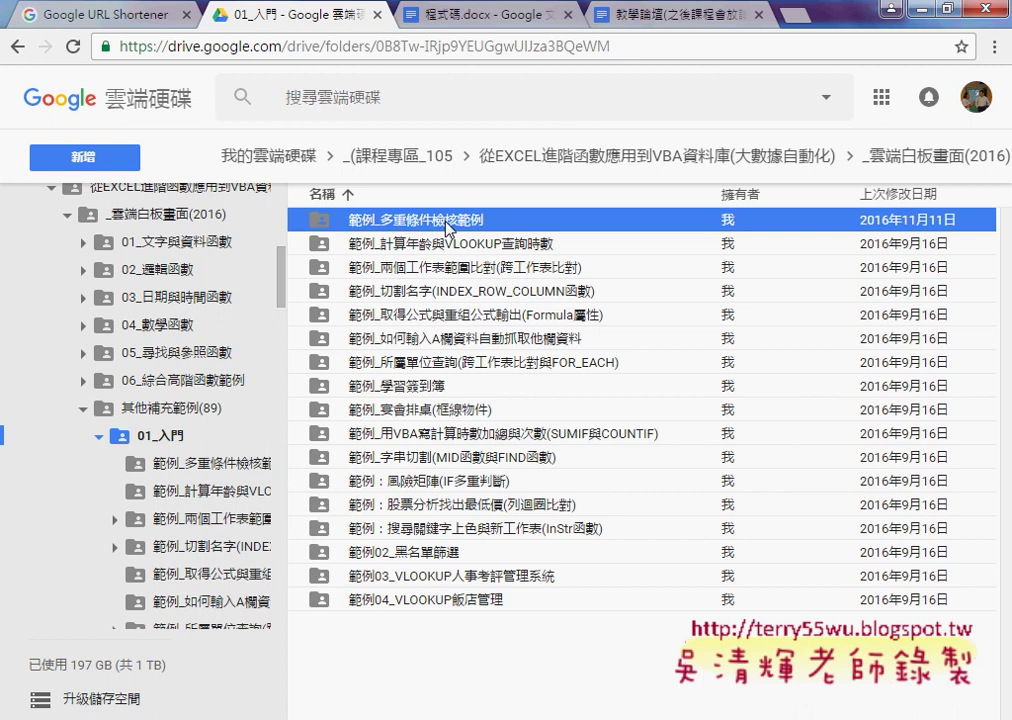
double_click(456, 228)
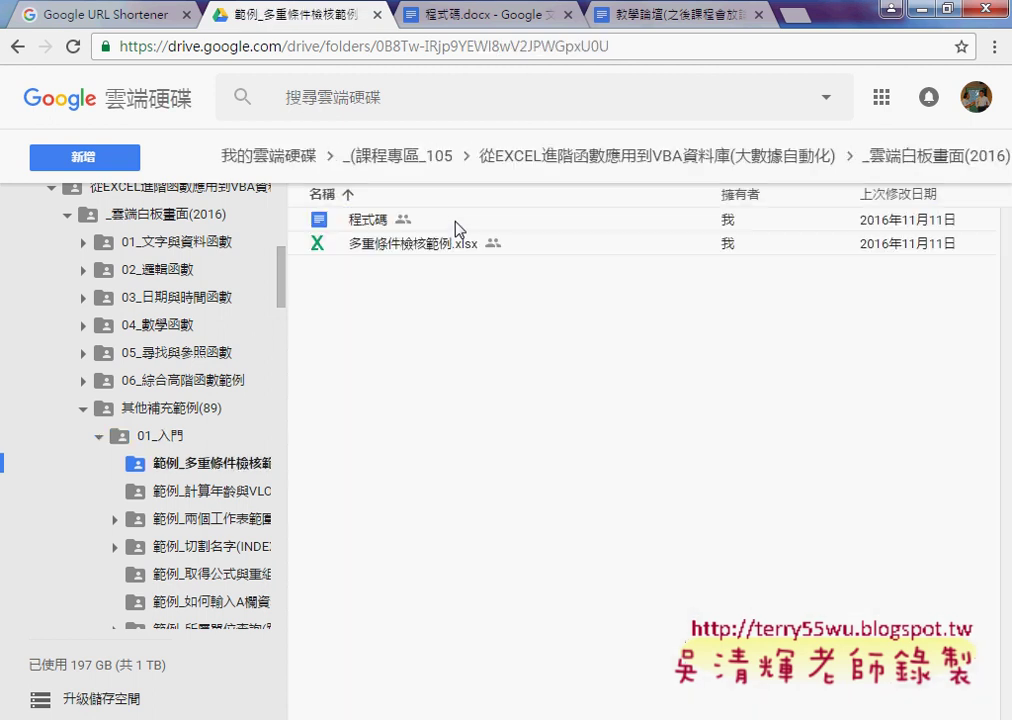
Download 多重條件檢核範例.xlsx and set it to open when the download finishes.
right_click(454, 236)
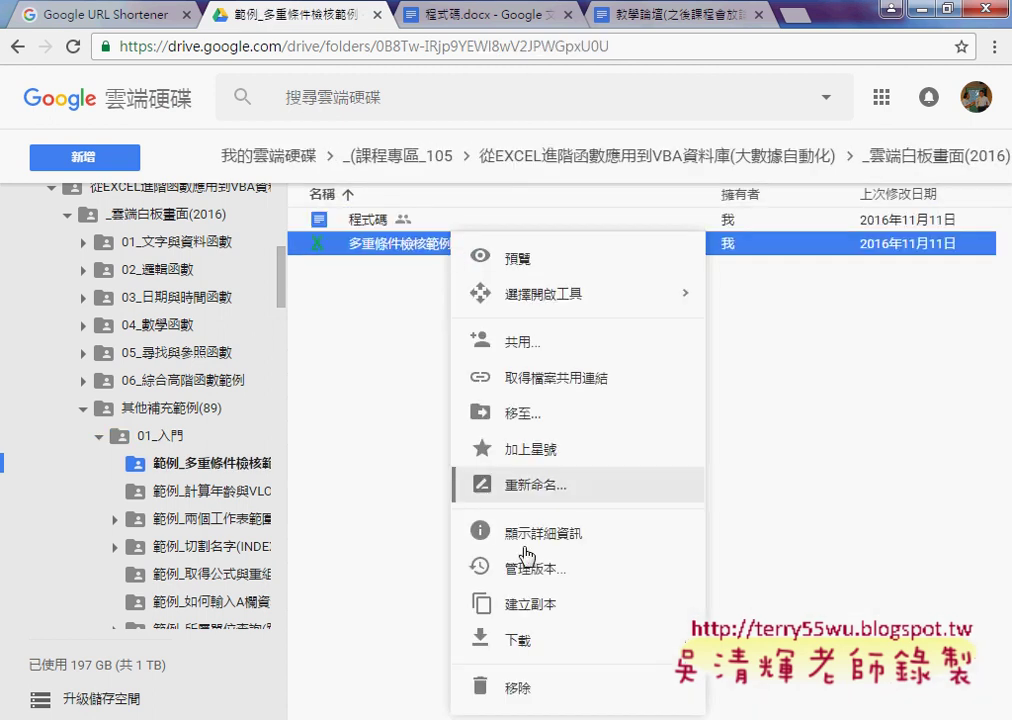
left_click(551, 649)
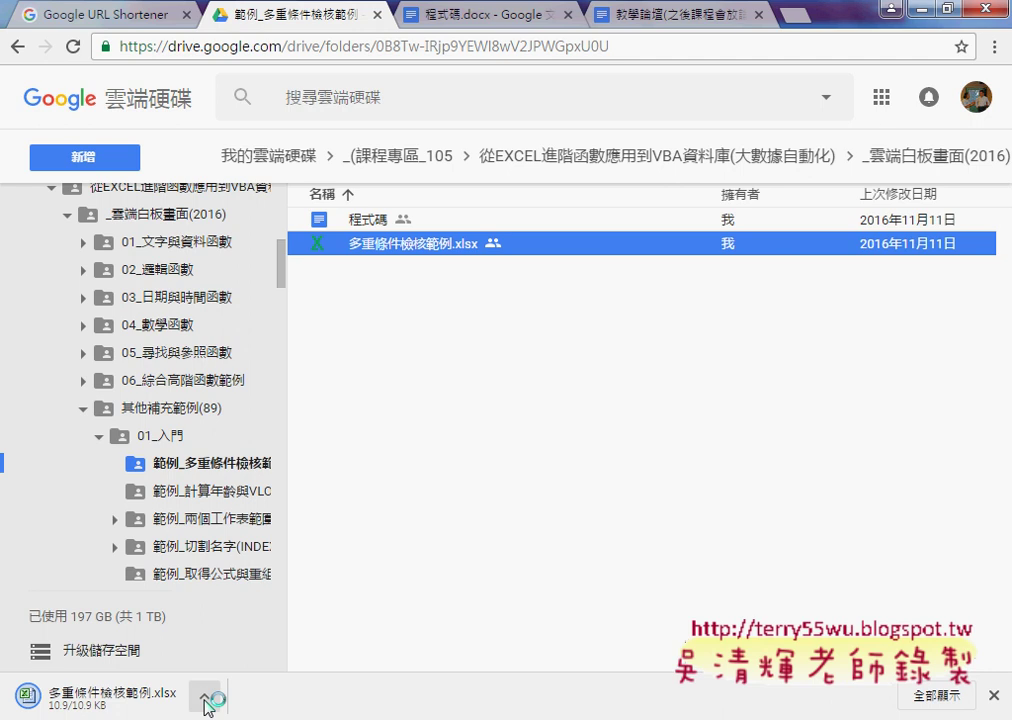
left_click(204, 697)
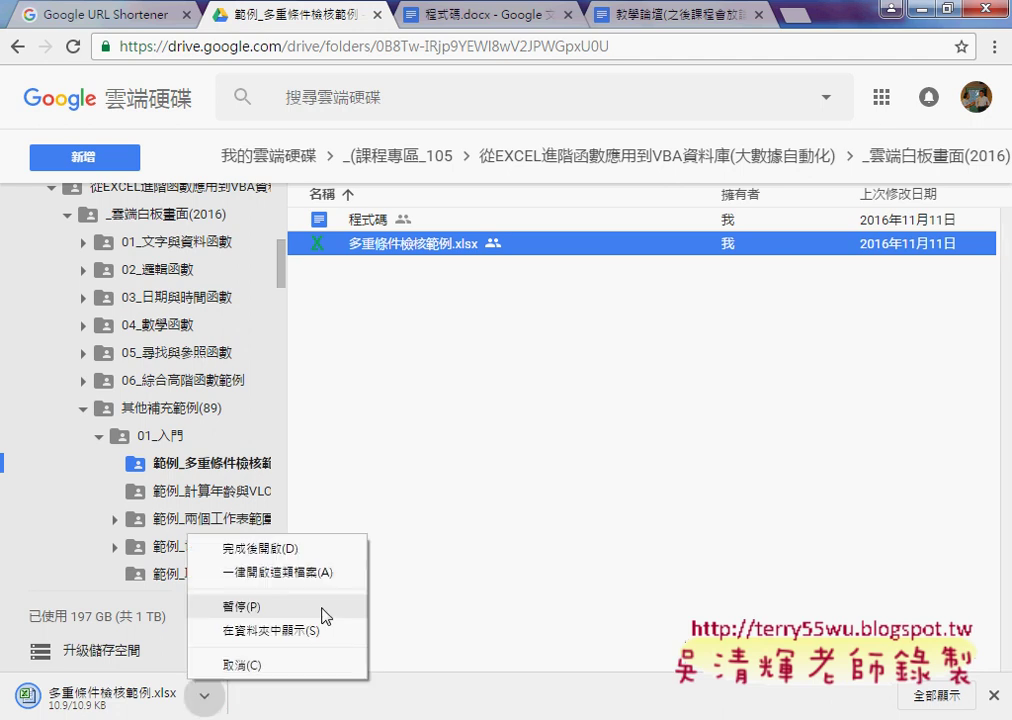
left_click(325, 552)
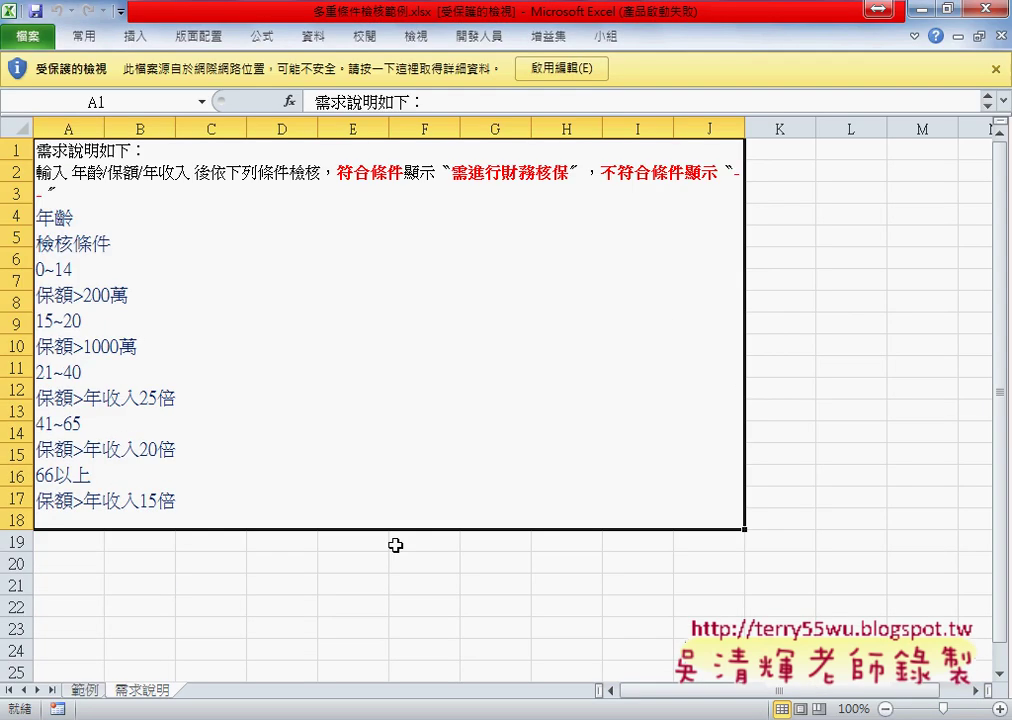
Enable editing, switch to the 範例 sheet and select the age cell C1.
left_click(580, 69)
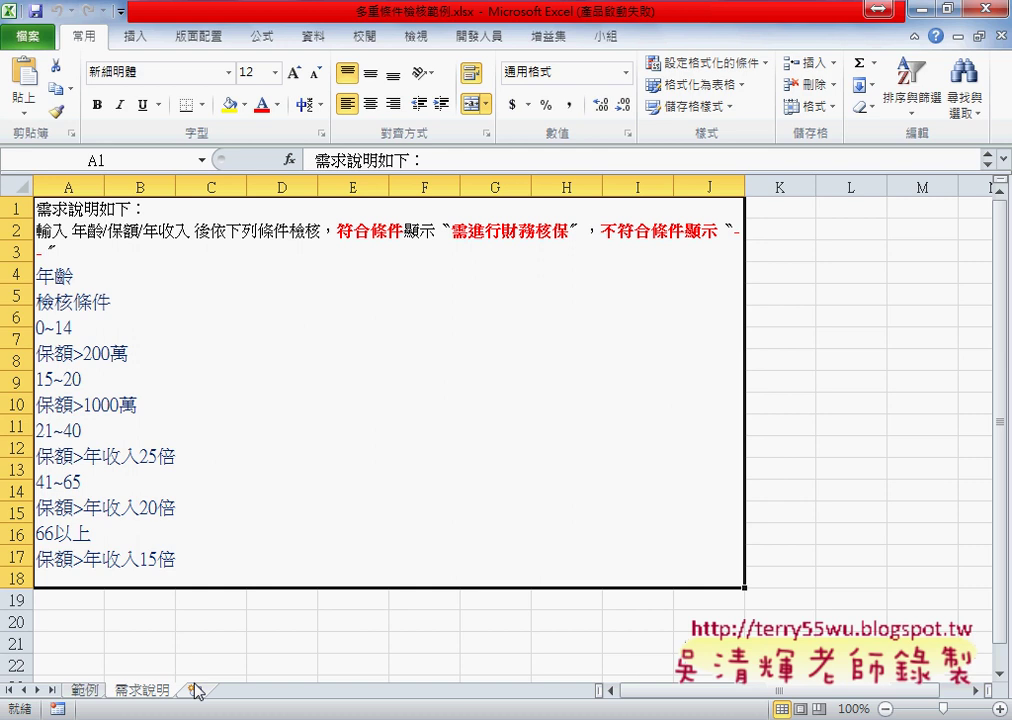
left_click(84, 691)
left_click(285, 224)
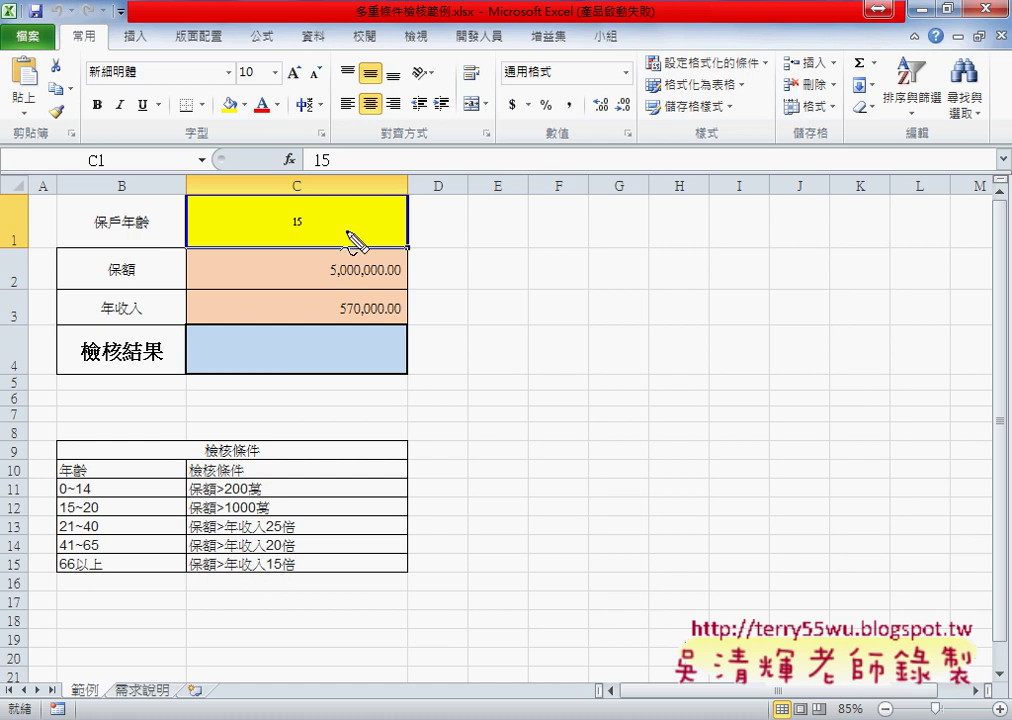
mouse_move(300, 203)
left_mouse_down()
mouse_move(289, 217)
mouse_move(305, 238)
left_mouse_up()
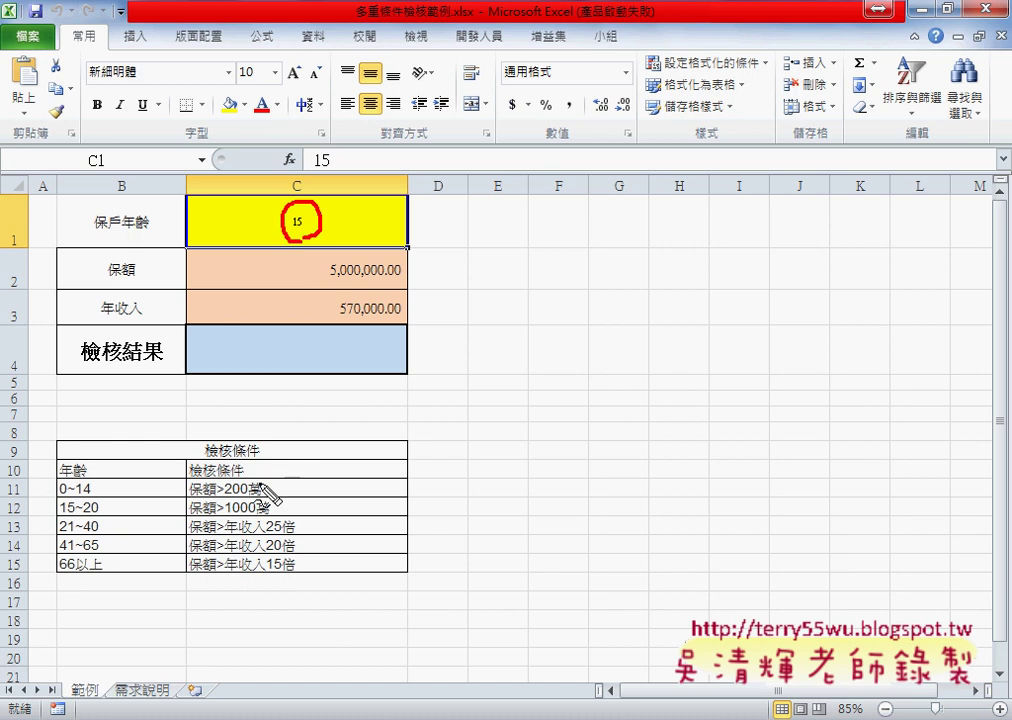
mouse_move(60, 479)
left_mouse_down()
mouse_move(112, 526)
mouse_move(113, 572)
mouse_move(60, 480)
left_mouse_up()
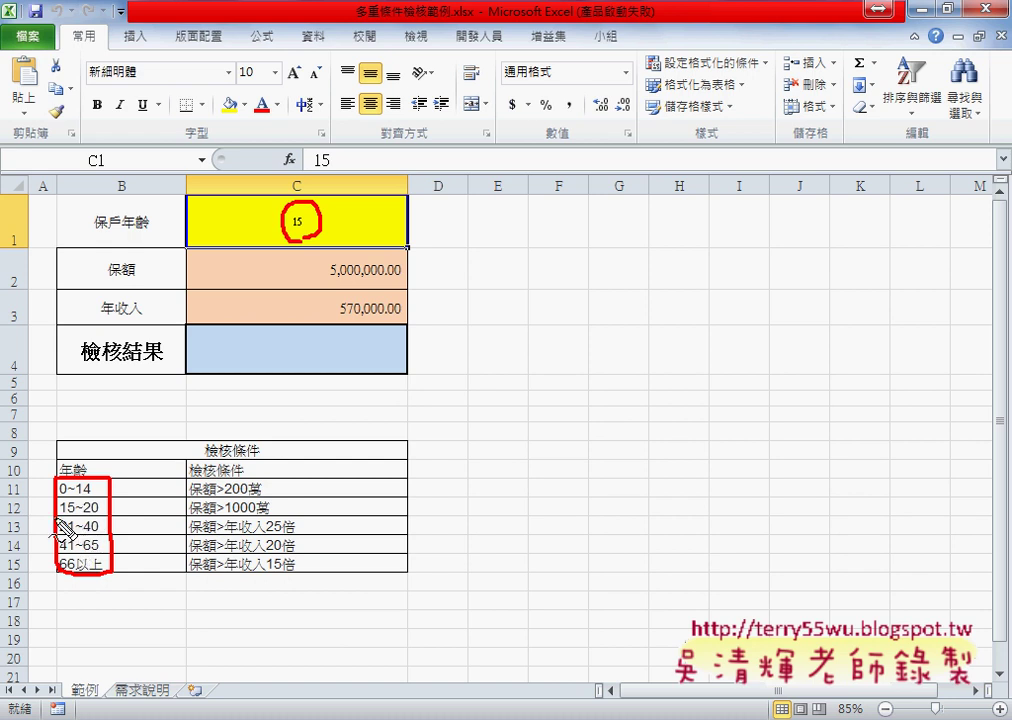
left_click_drag(40, 516, 318, 521)
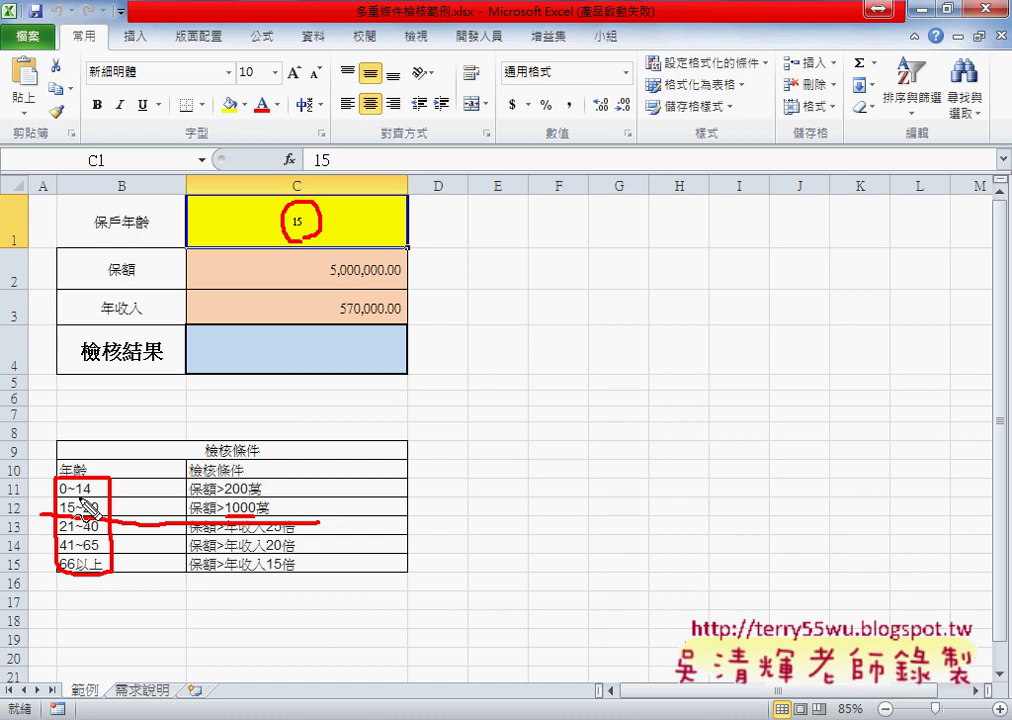
left_click_drag(222, 497, 252, 494)
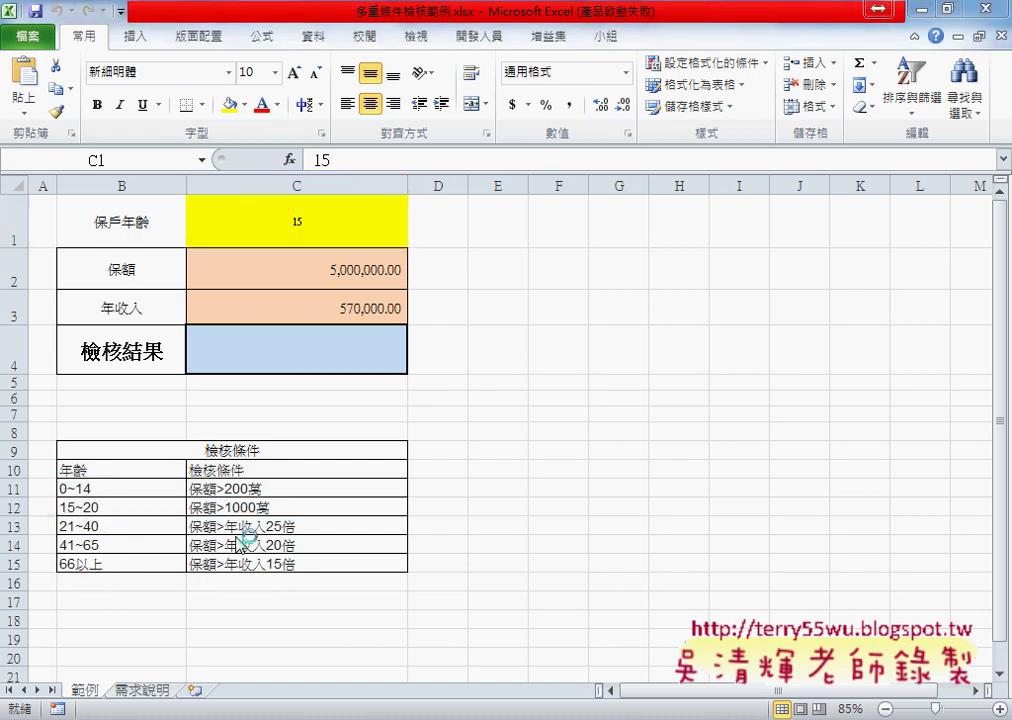
left_click(315, 529)
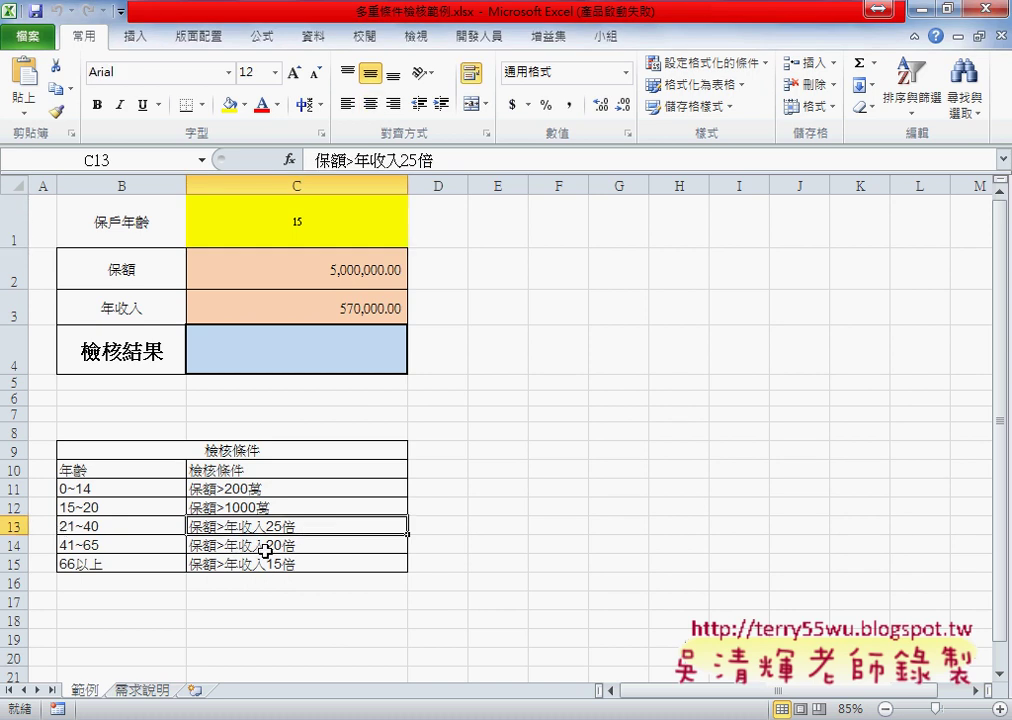
left_click(363, 550)
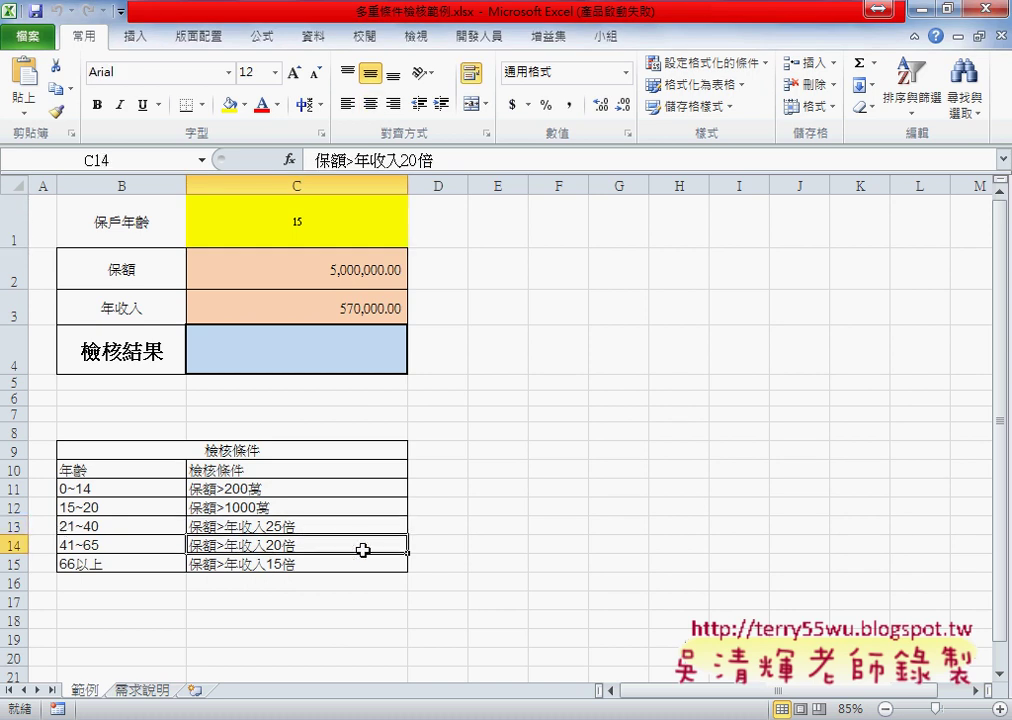
left_click(118, 545)
left_click(275, 546)
left_click(289, 566)
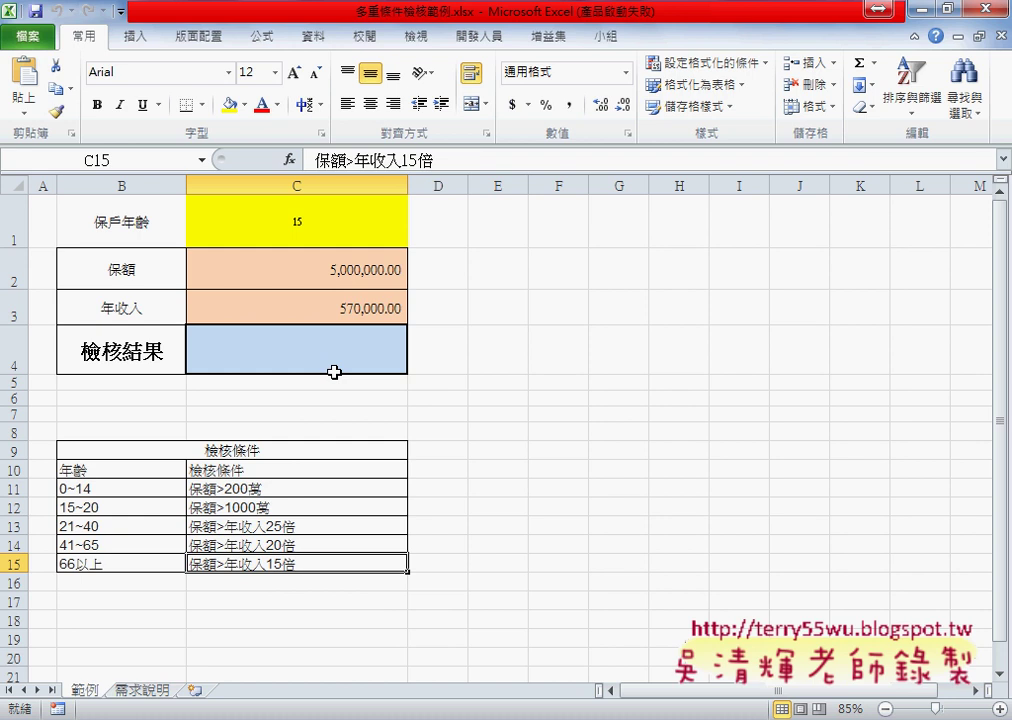
left_click(337, 269)
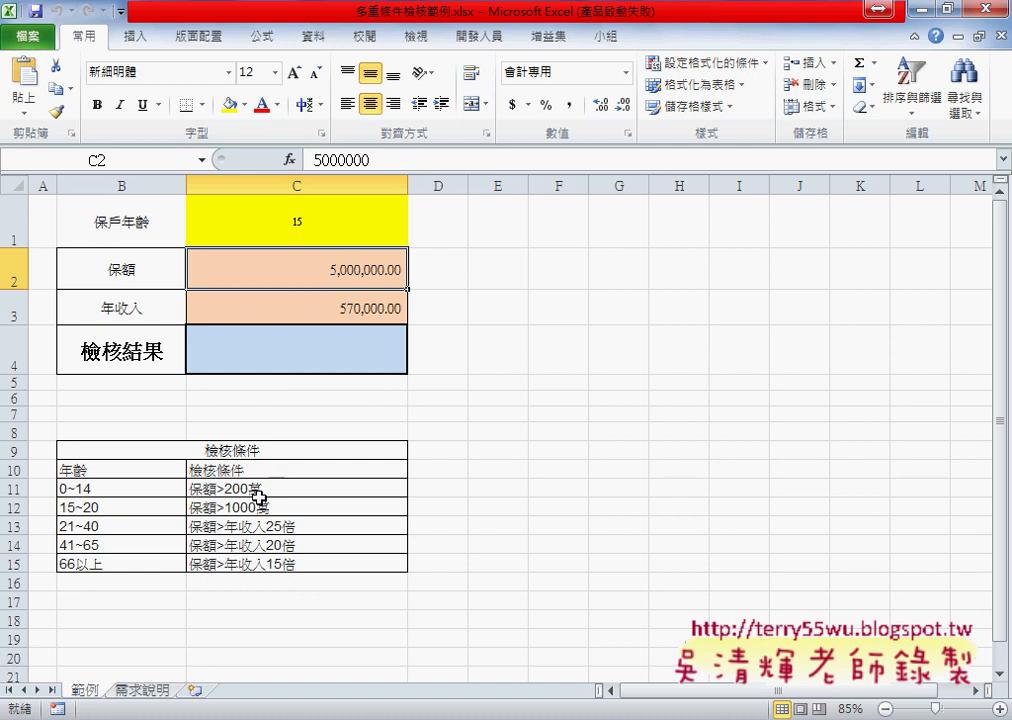
left_click(307, 357)
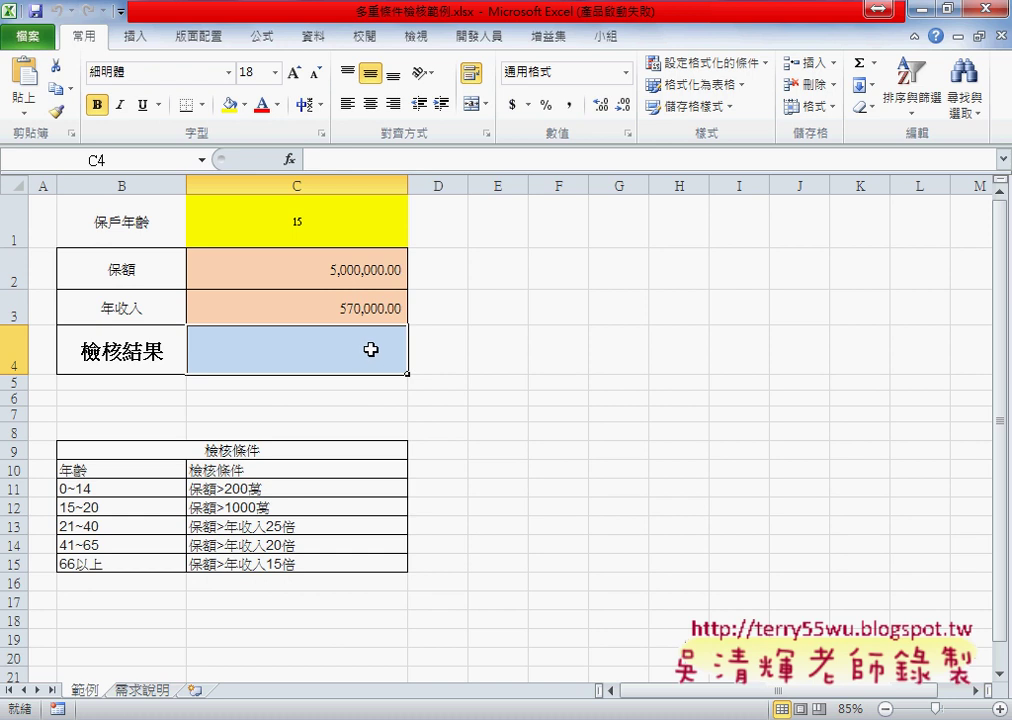
left_click(352, 213)
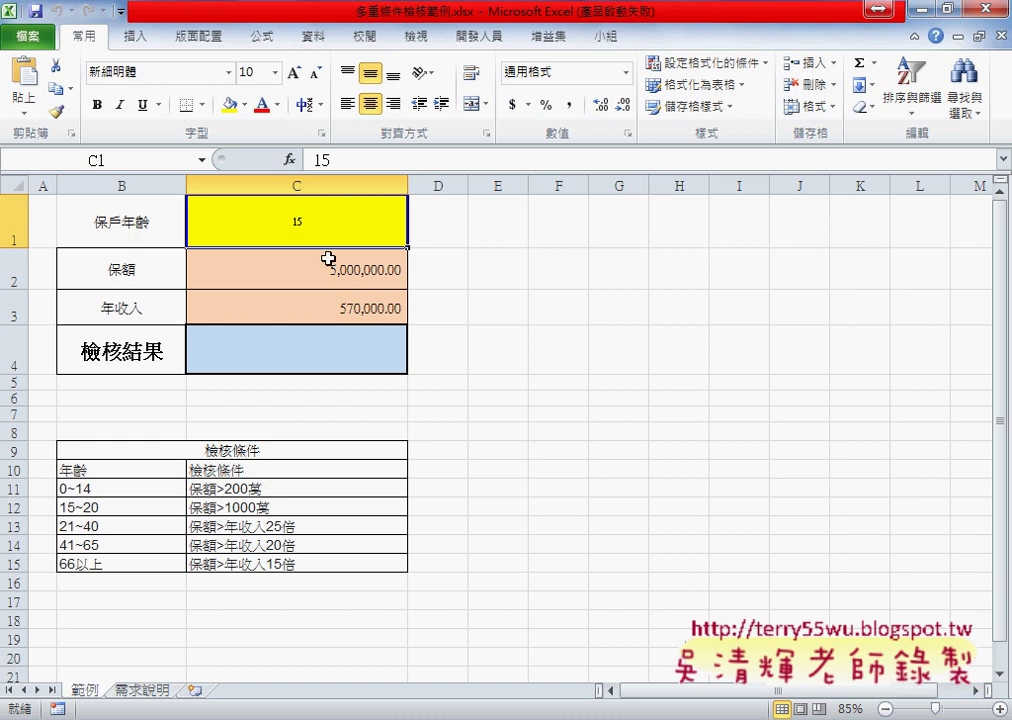
left_click(367, 272)
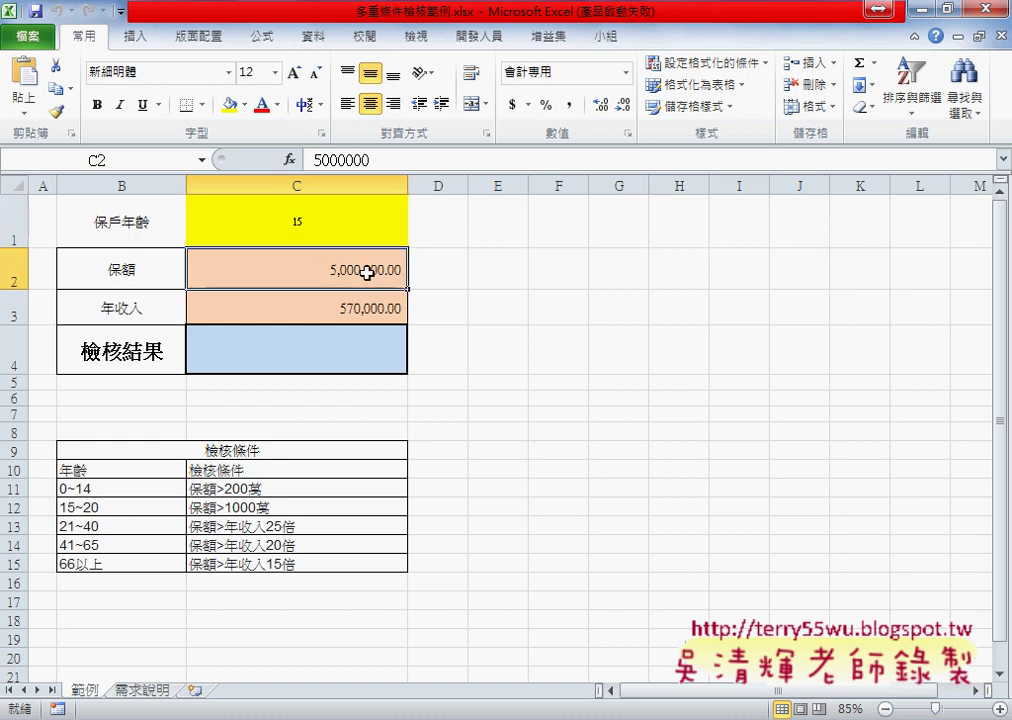
left_click(320, 357)
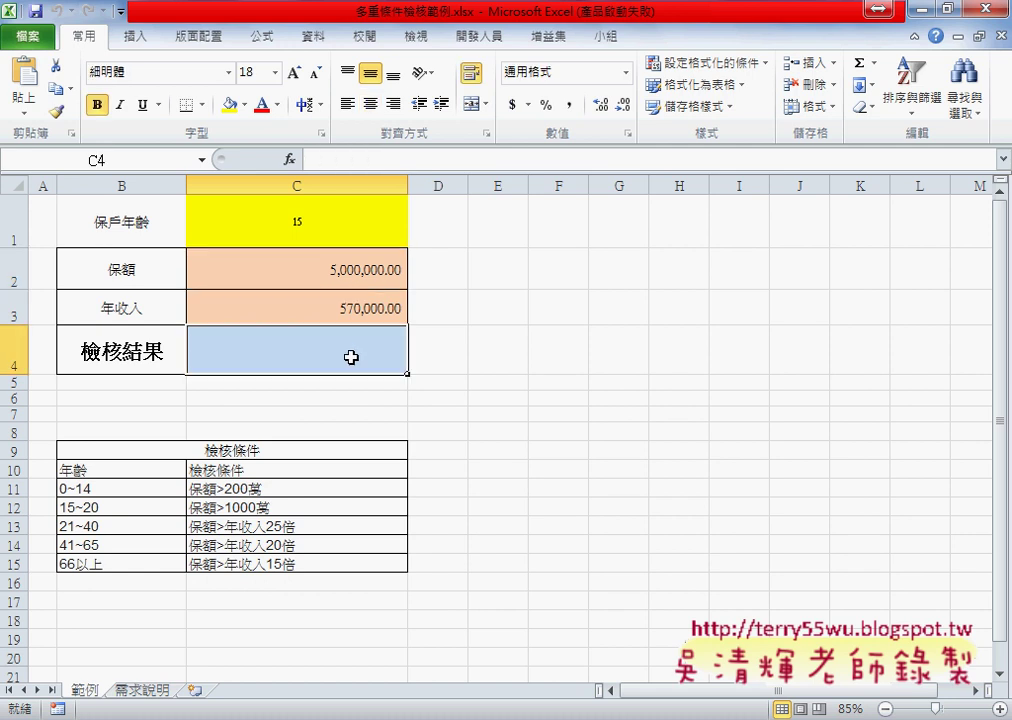
Change the age in C1 to 22.
double_click(318, 224)
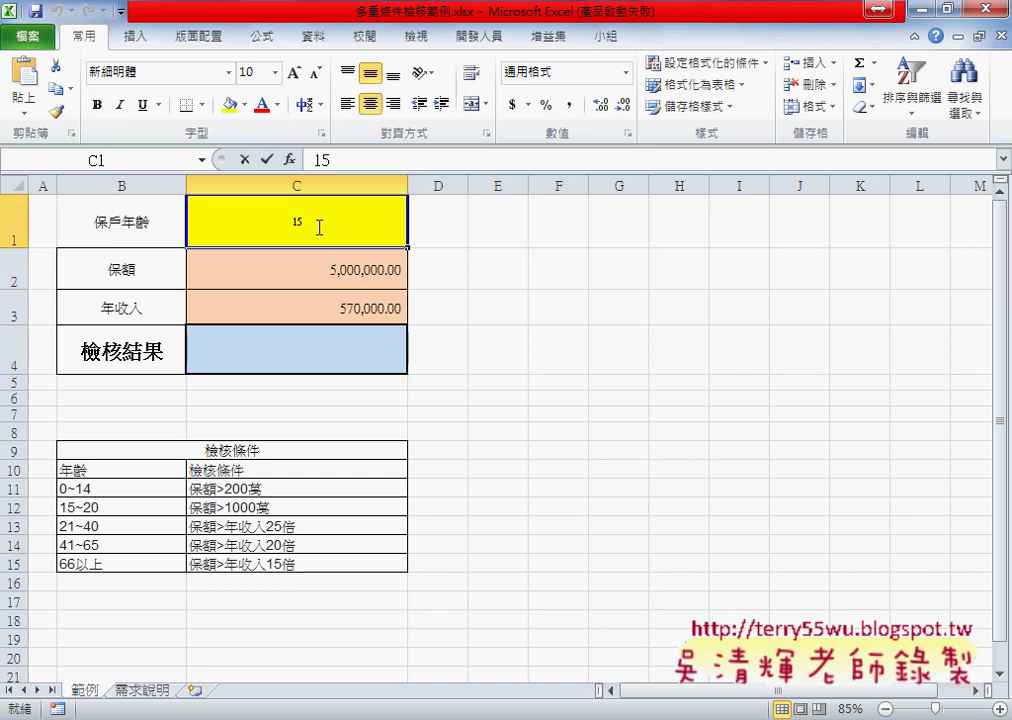
key("shift+Home")
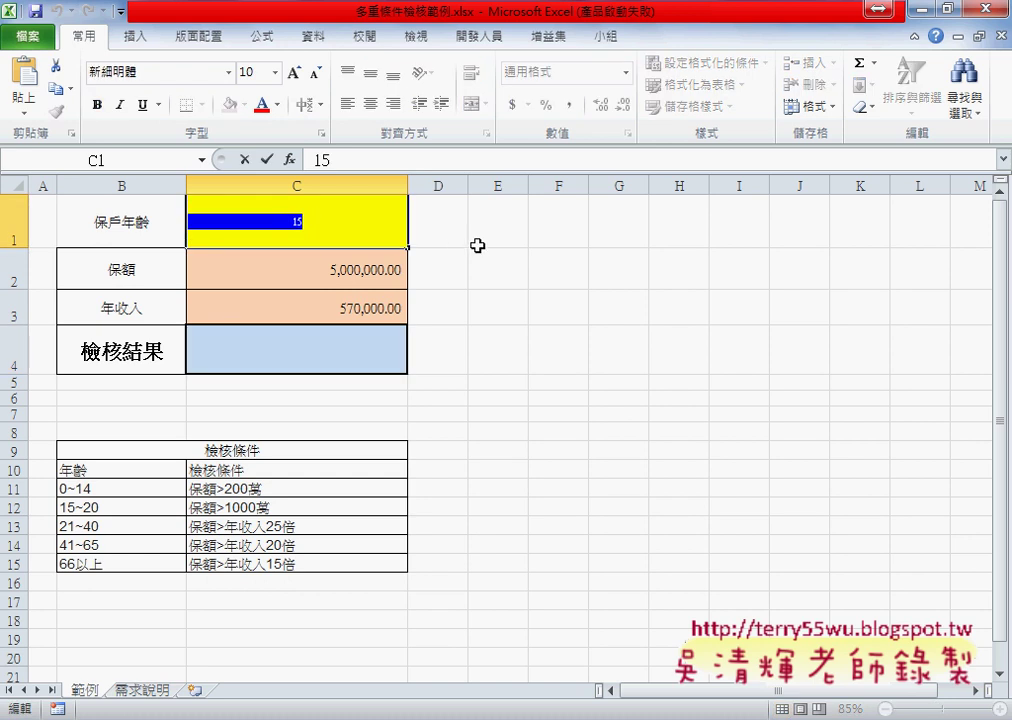
type("22")
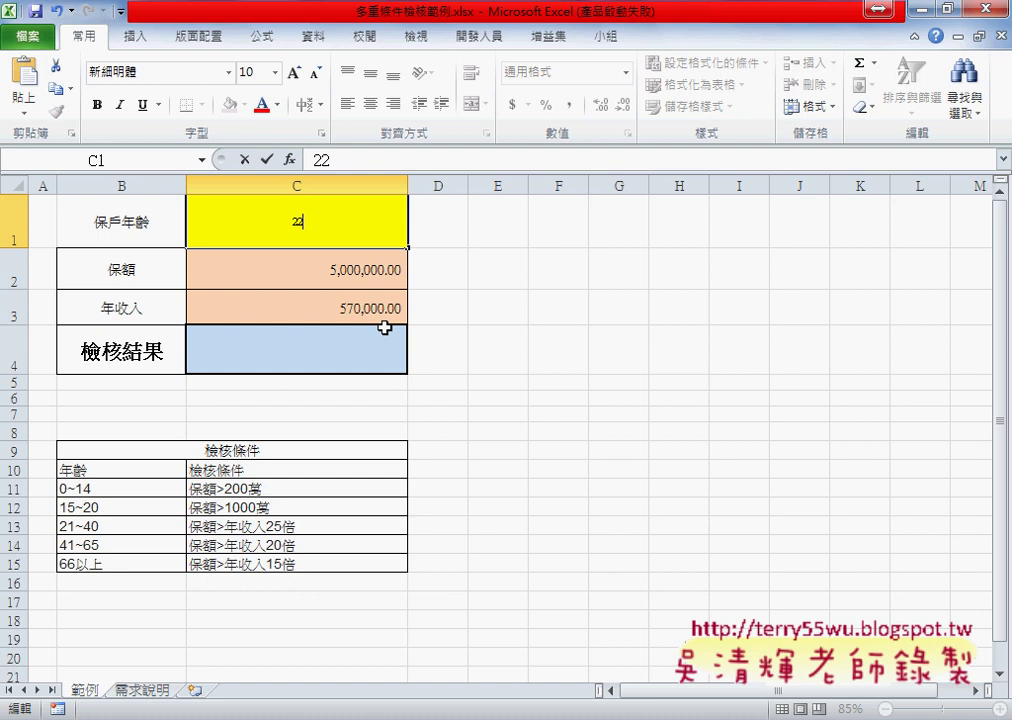
left_click(380, 332)
Add a scratch formula =C3*25 in E3 for 25 times the annual income.
left_click(369, 313)
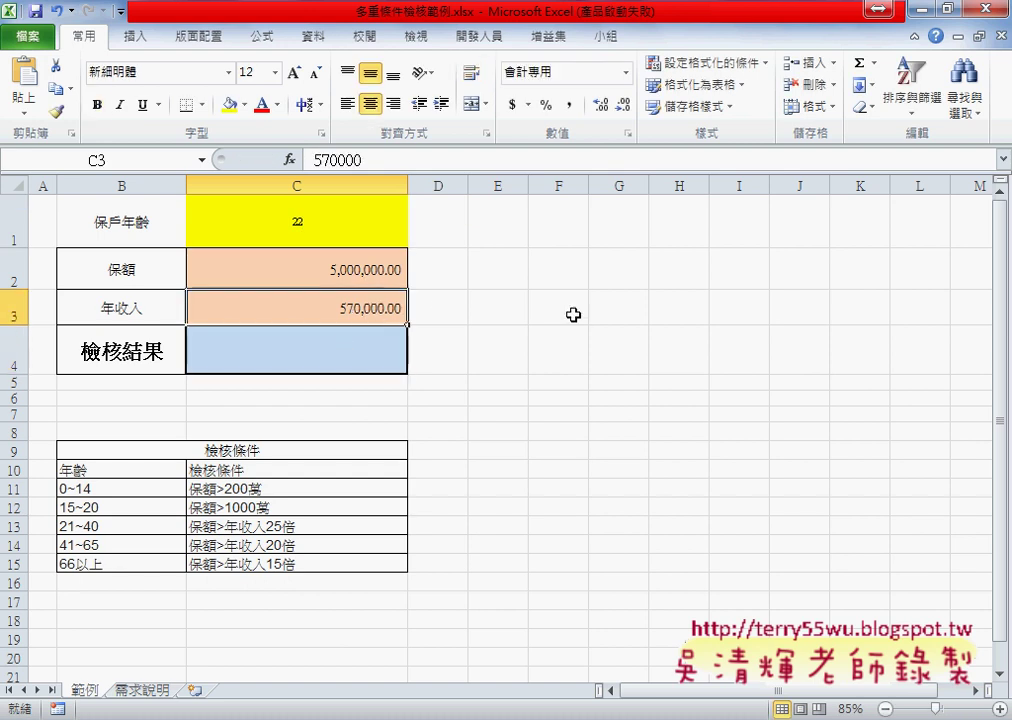
left_click(517, 309)
left_click(389, 159)
type("=")
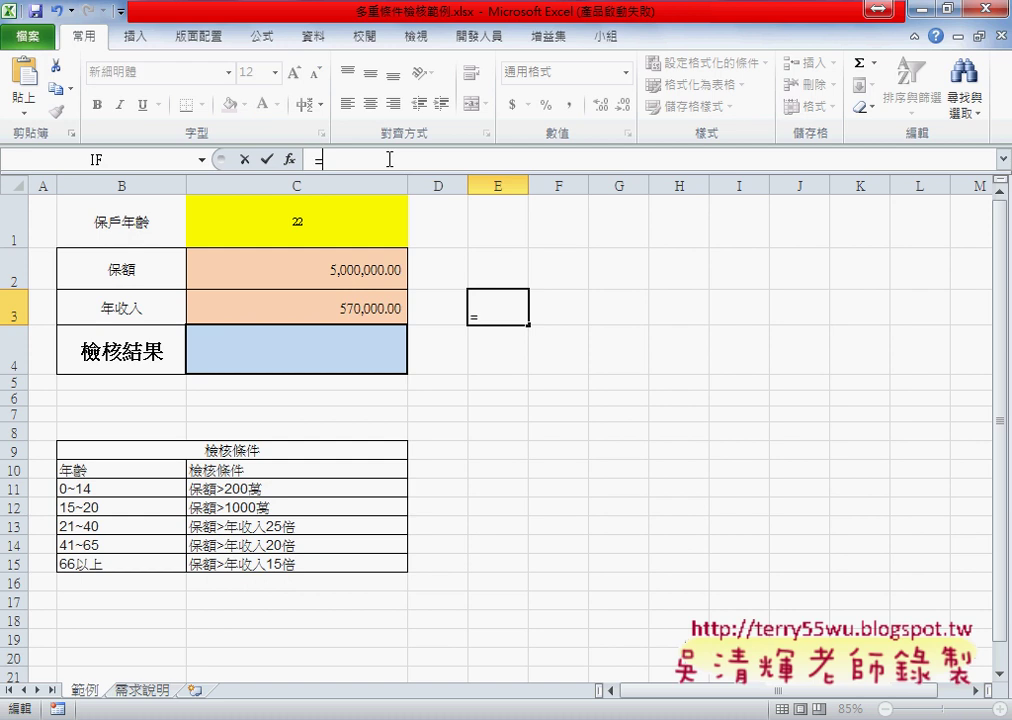
left_click(361, 310)
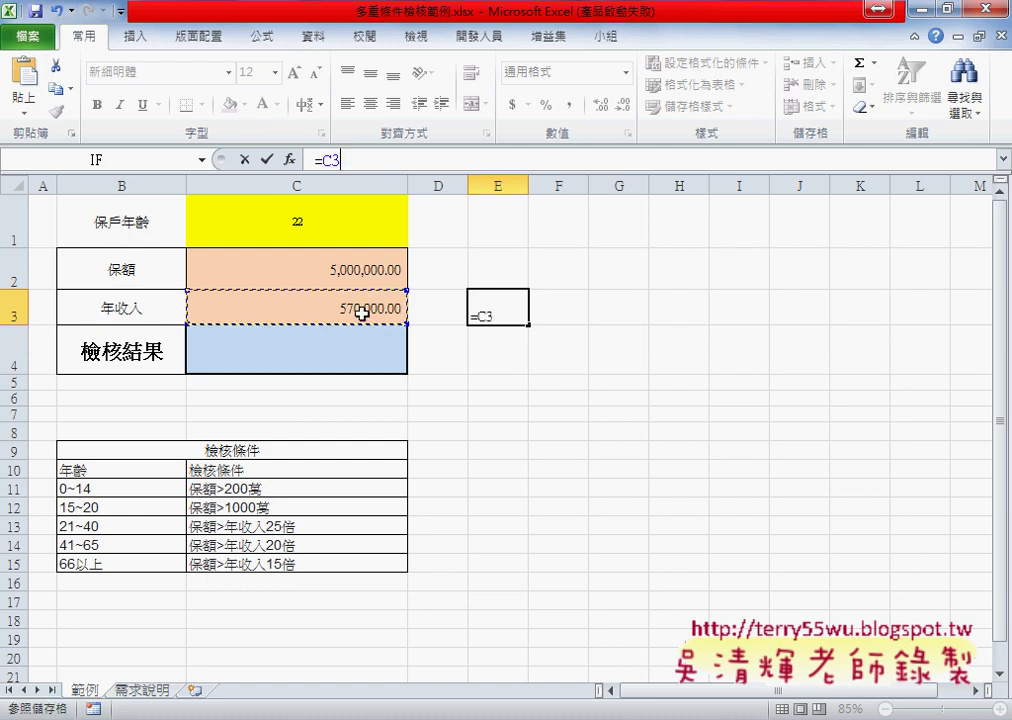
type("*25")
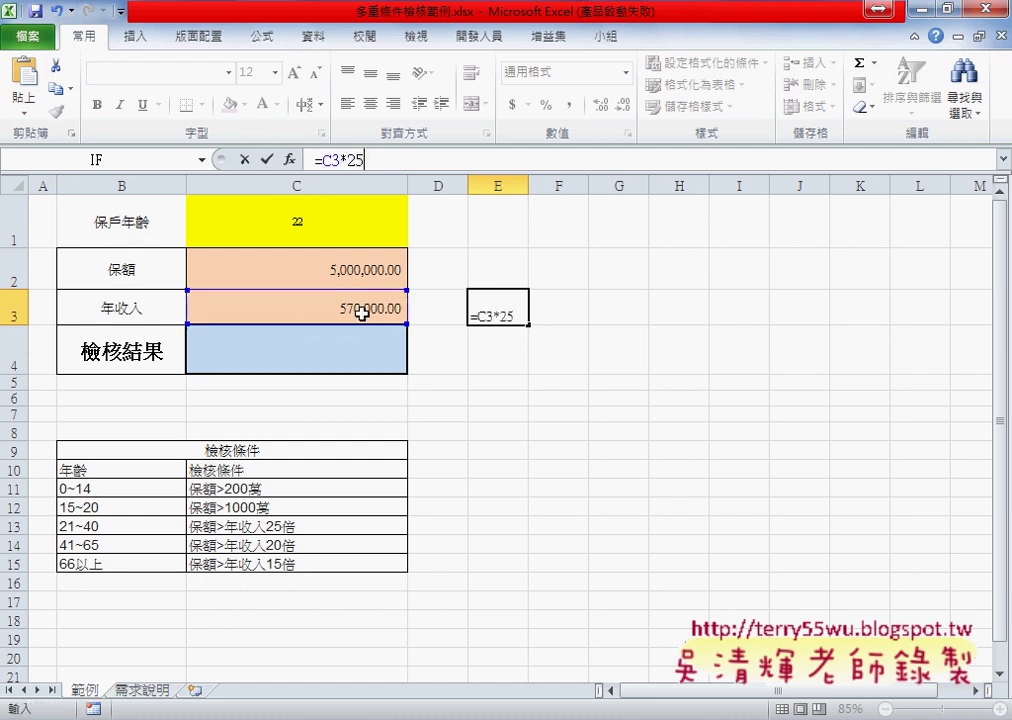
key("Return")
key("Up")
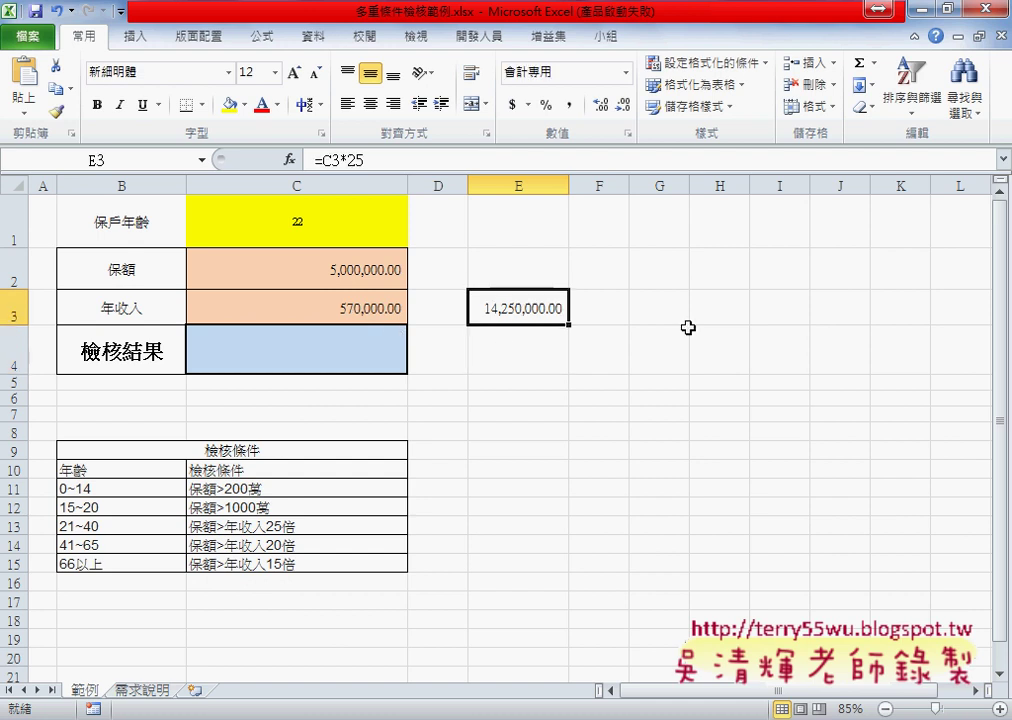
Change the insured amount in C2 to 15,000,000.
left_click(334, 269)
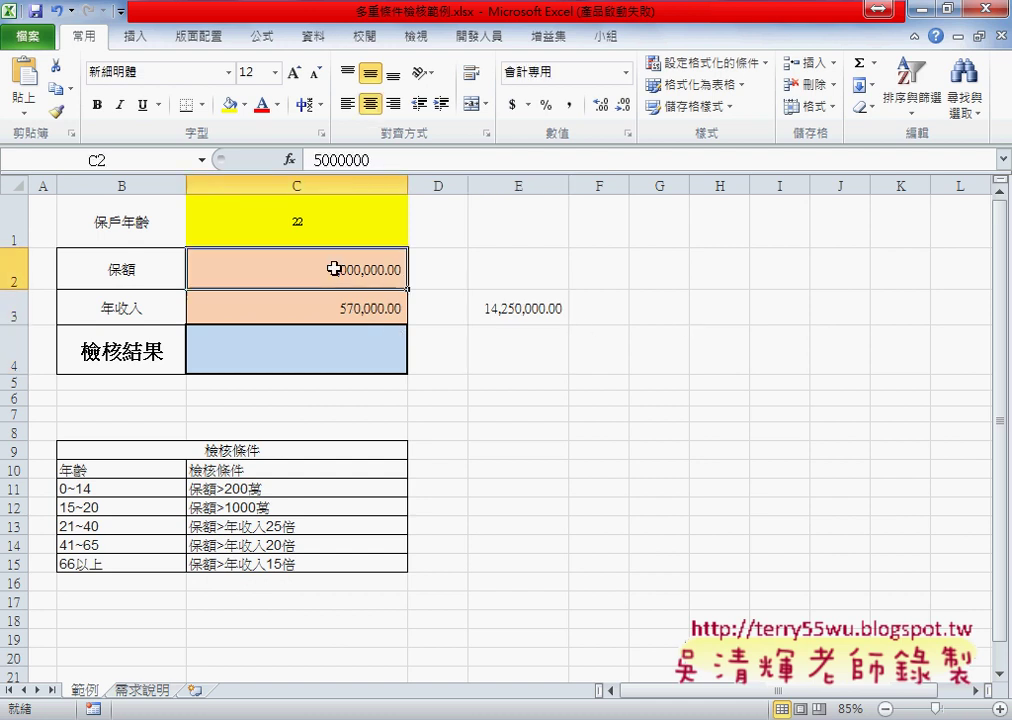
double_click(300, 269)
left_click_drag(275, 271, 412, 273)
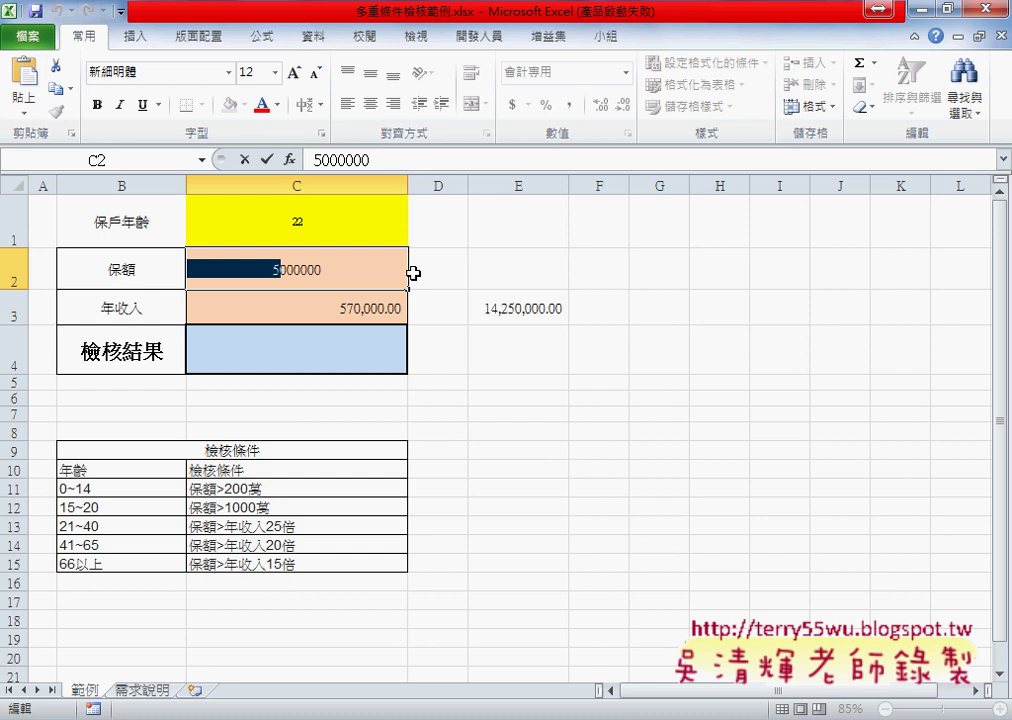
type("1")
key("Return")
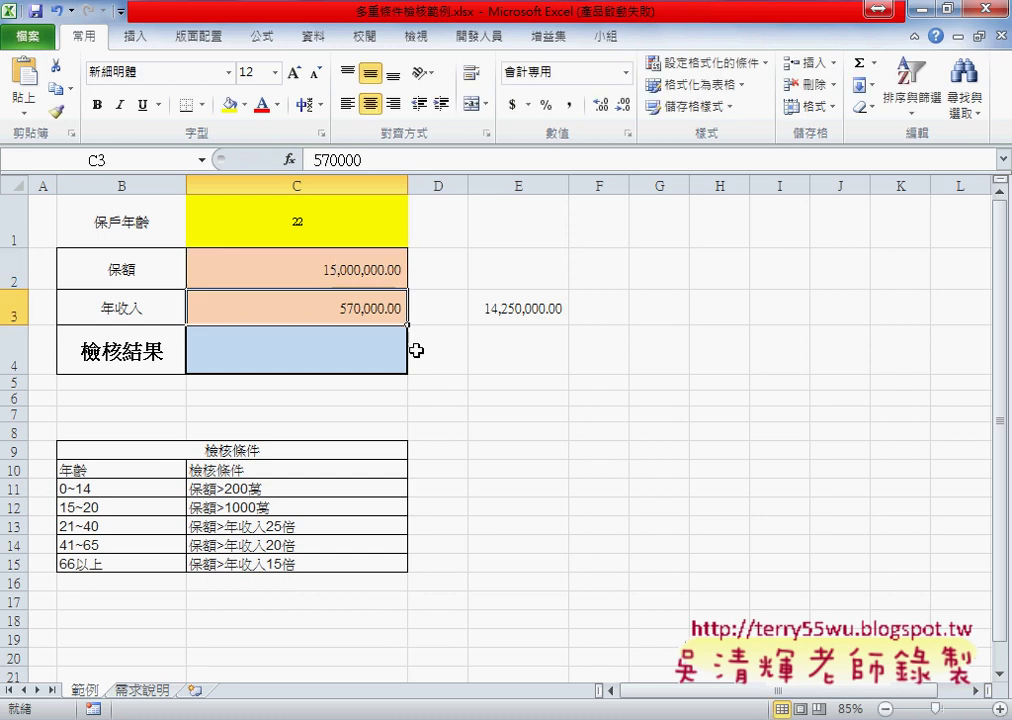
Enter the placeholder text -- in result cell C4.
left_click(383, 353)
type("--")
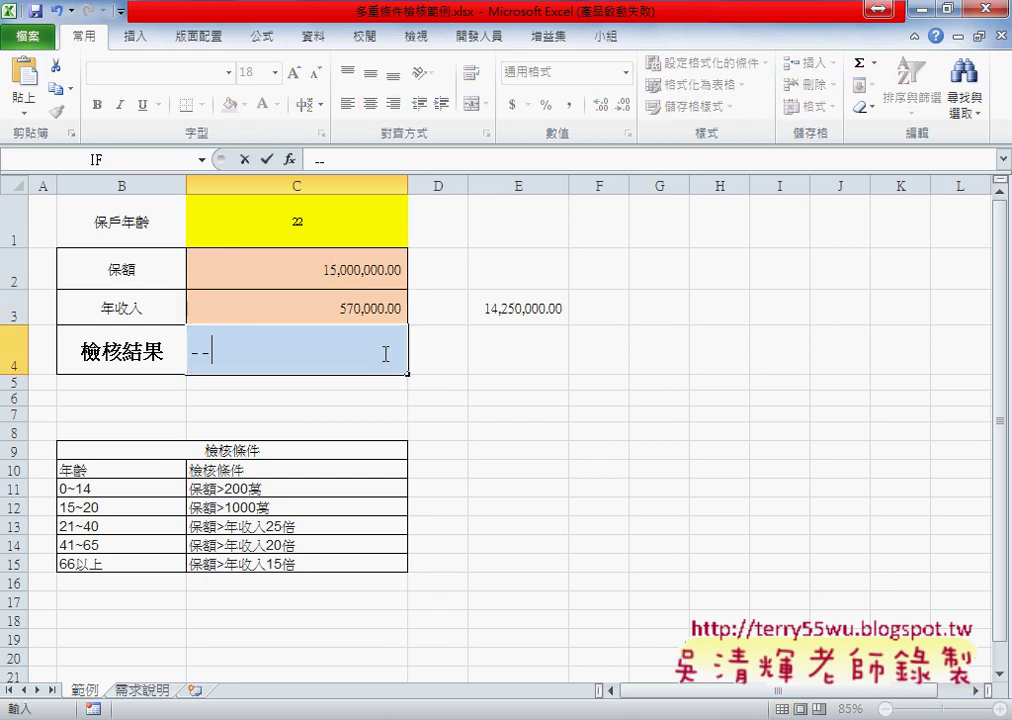
left_click(520, 430)
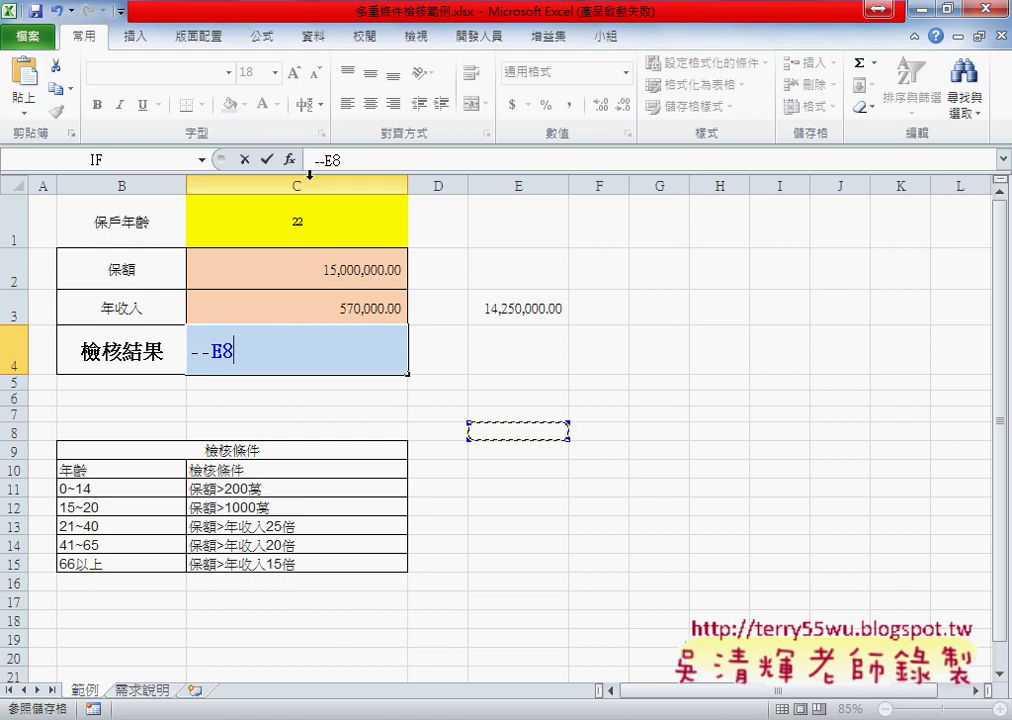
left_click(244, 159)
type("-")
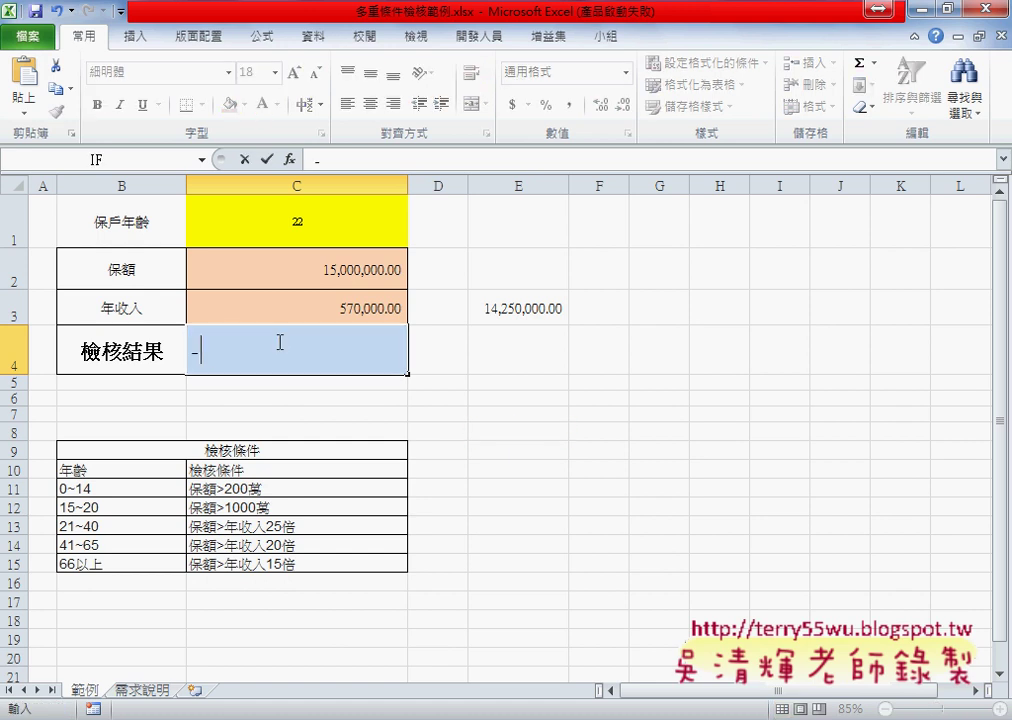
type("-")
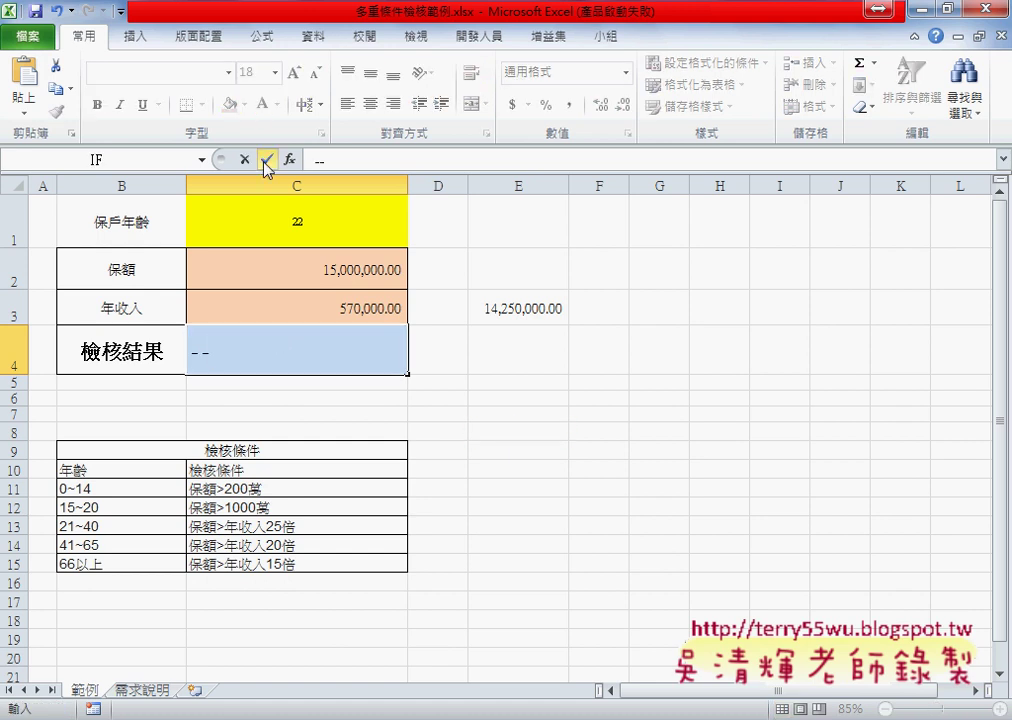
left_click(266, 160)
left_click(455, 437)
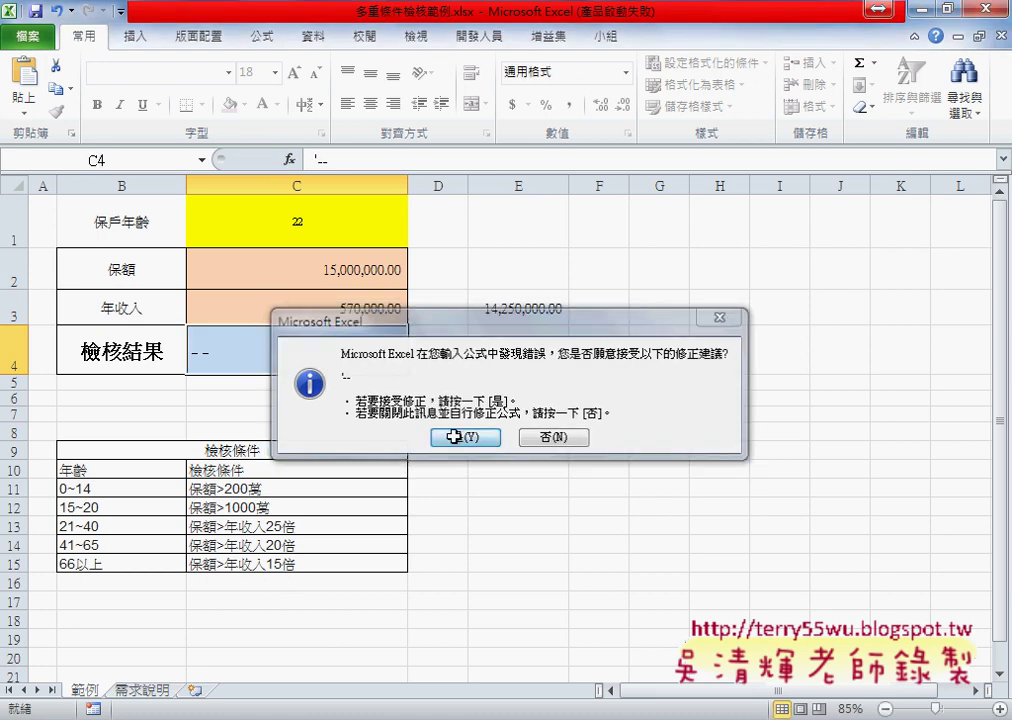
left_click(318, 158)
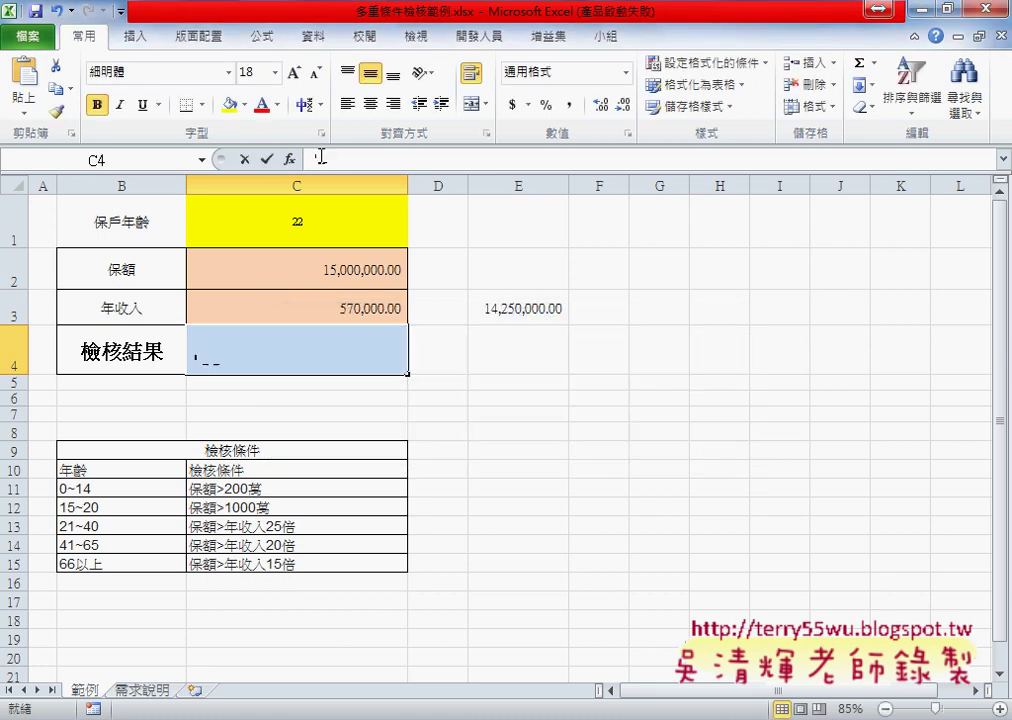
left_click(309, 392)
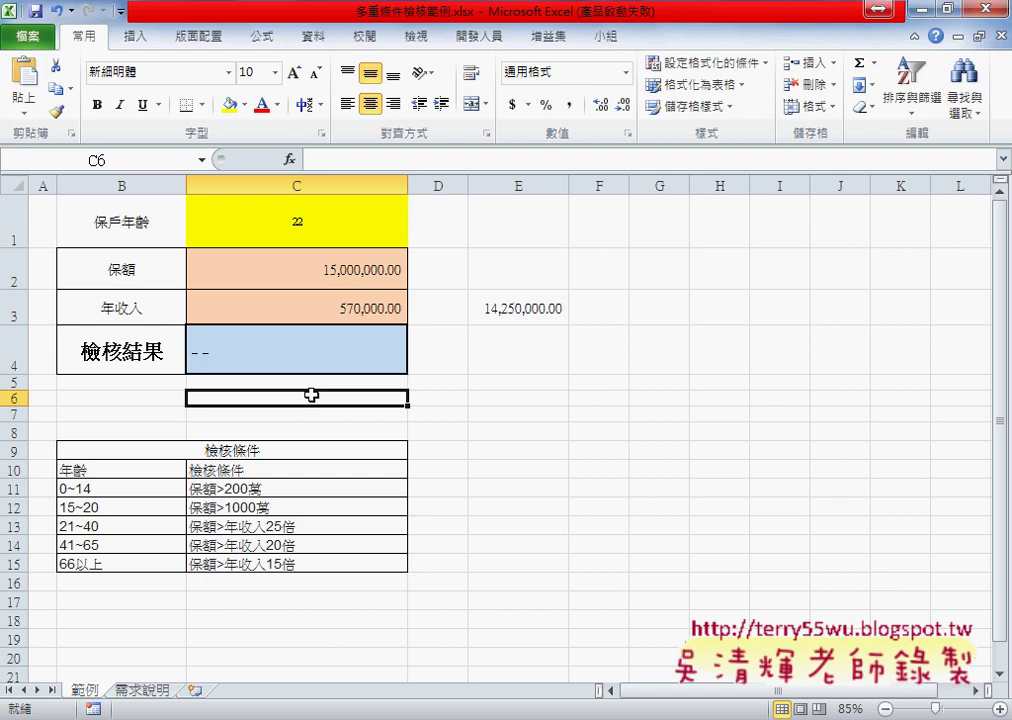
left_click(235, 347)
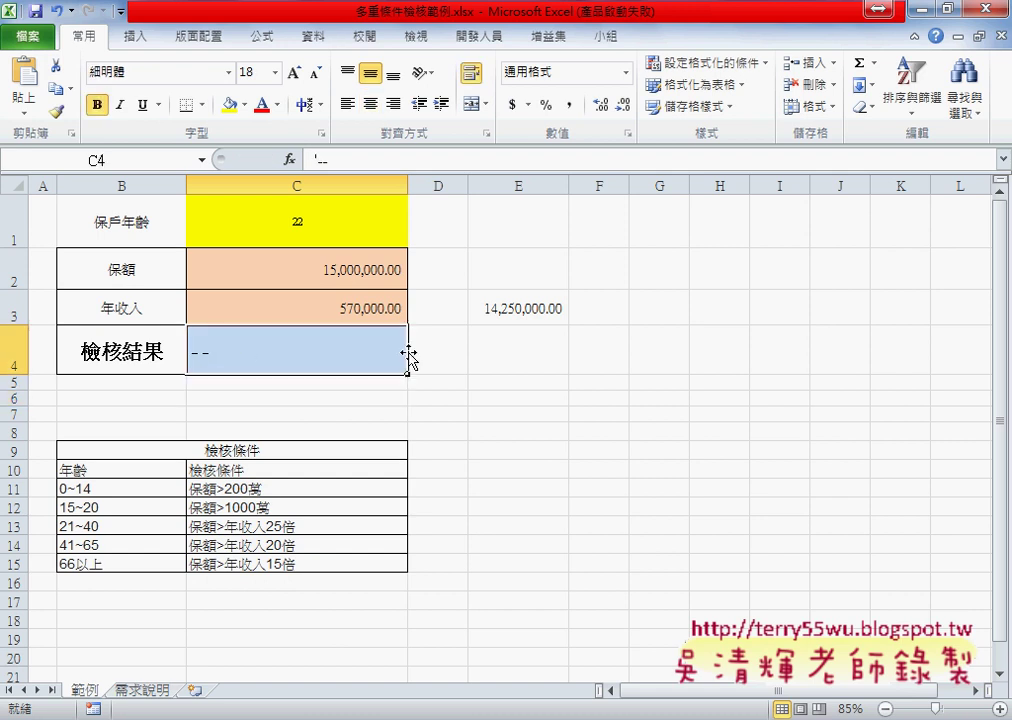
Lower the insured amount in C2 to 14,000,000.
left_click(348, 265)
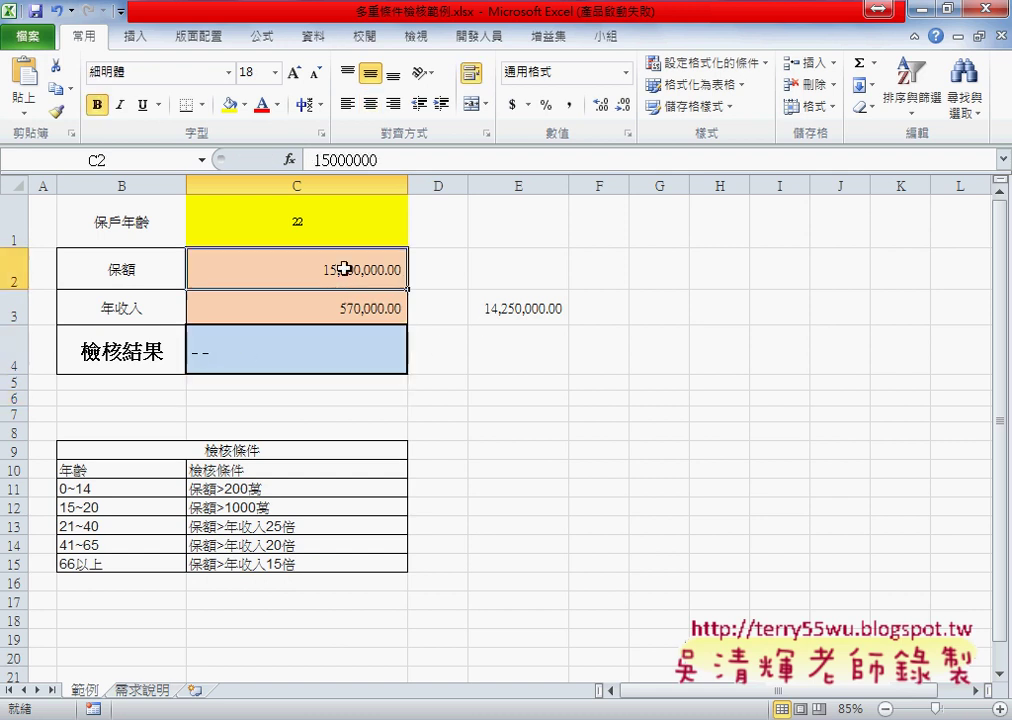
double_click(273, 268)
left_click_drag(273, 268, 284, 270)
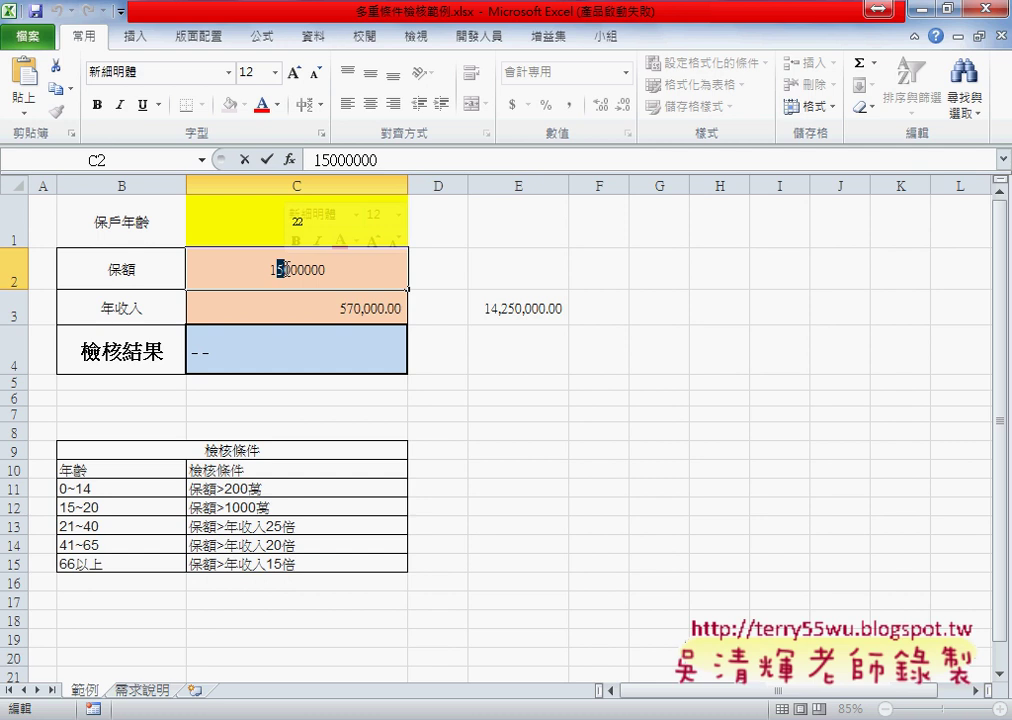
type("4")
key("Return")
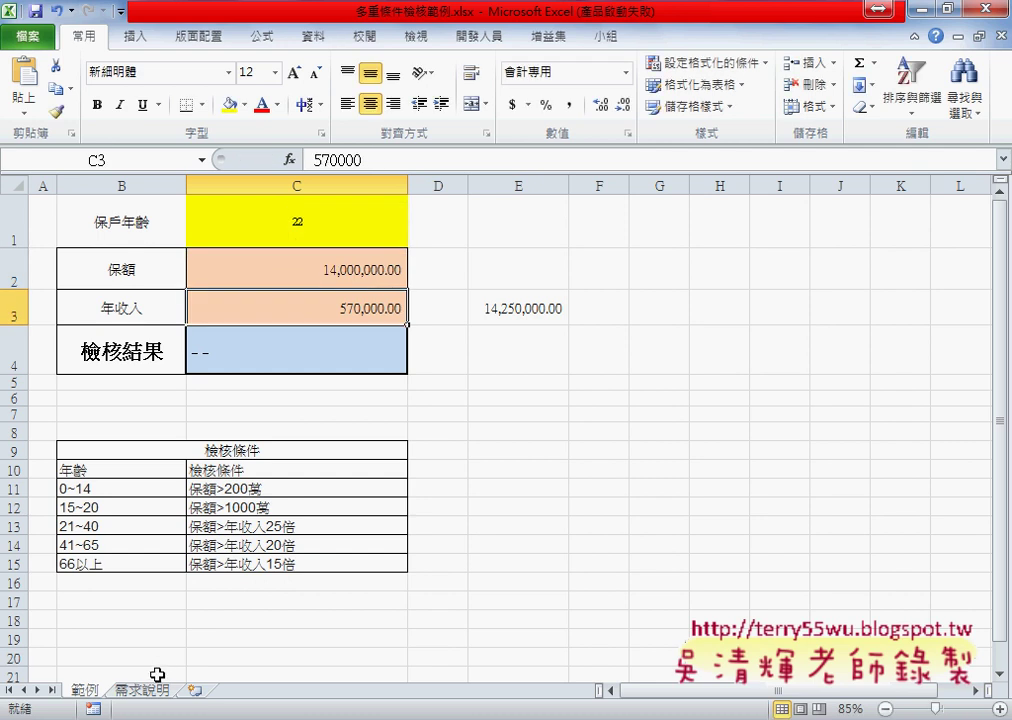
Replace C4's dashes with 需進行財務核保, taken from the 需求說明 sheet.
left_click(148, 688)
double_click(465, 230)
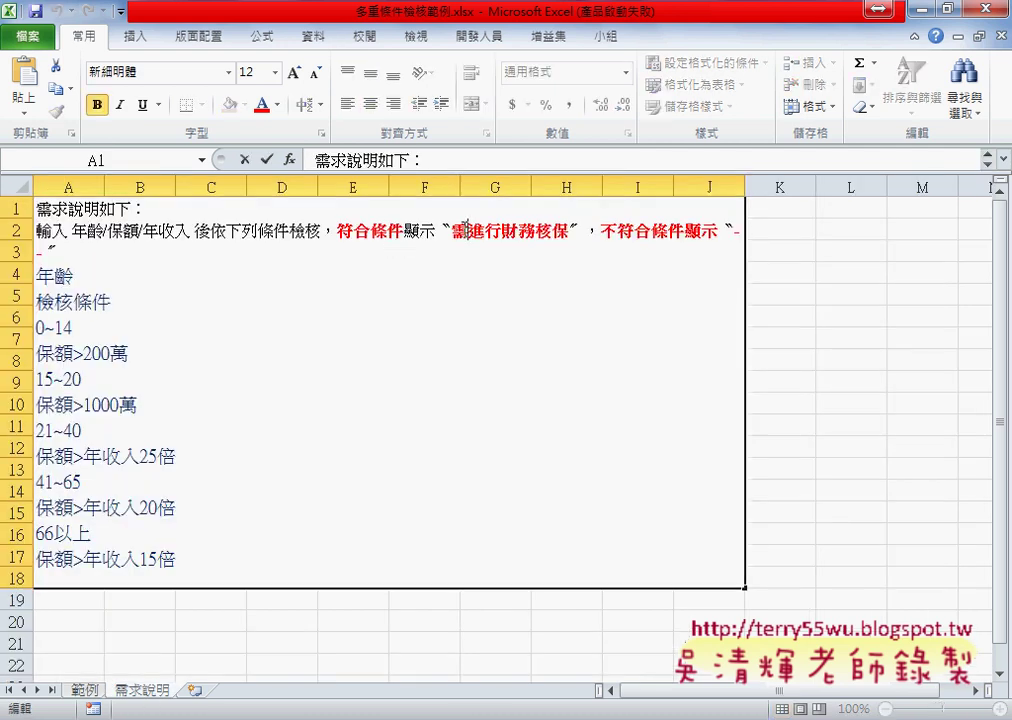
left_click_drag(451, 231, 568, 232)
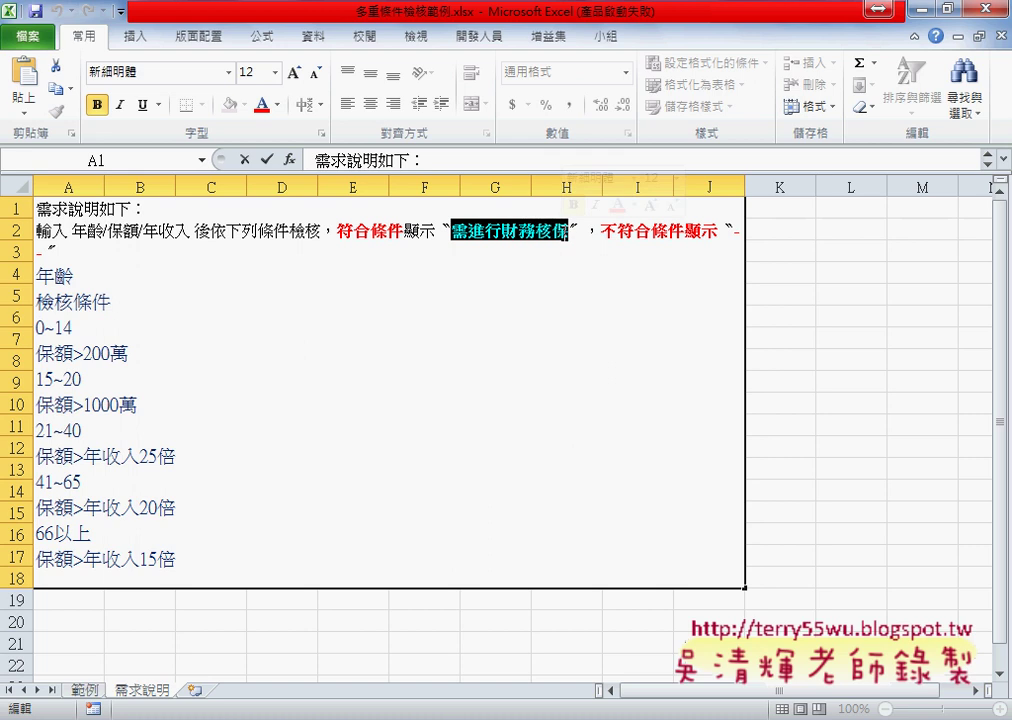
left_click(267, 159)
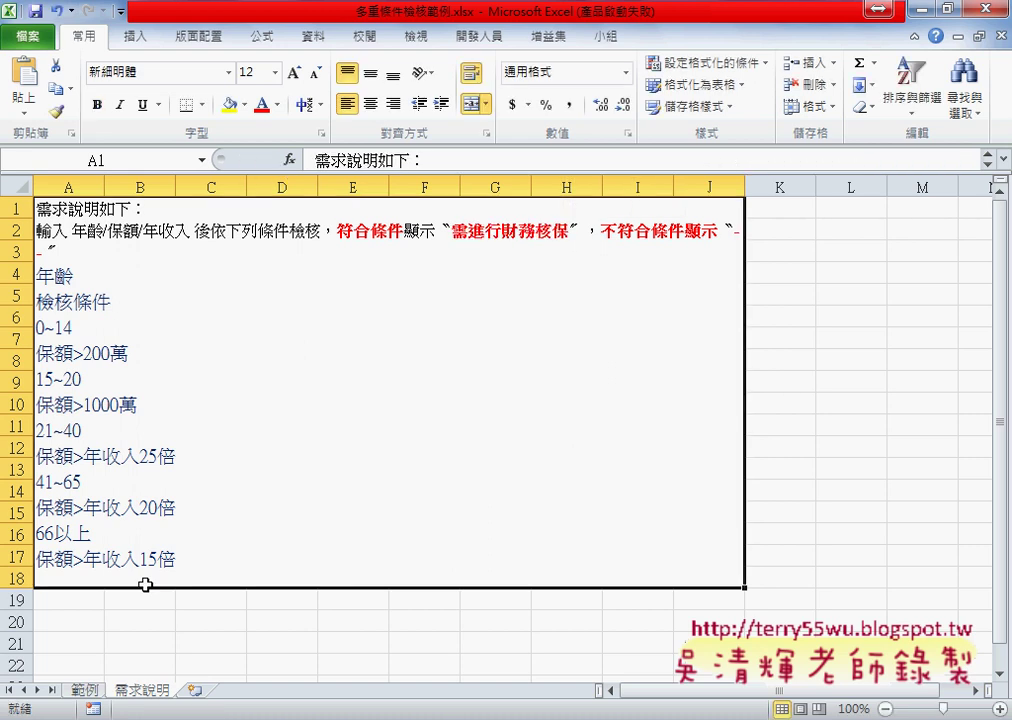
left_click(84, 690)
left_click(316, 346)
double_click(307, 347)
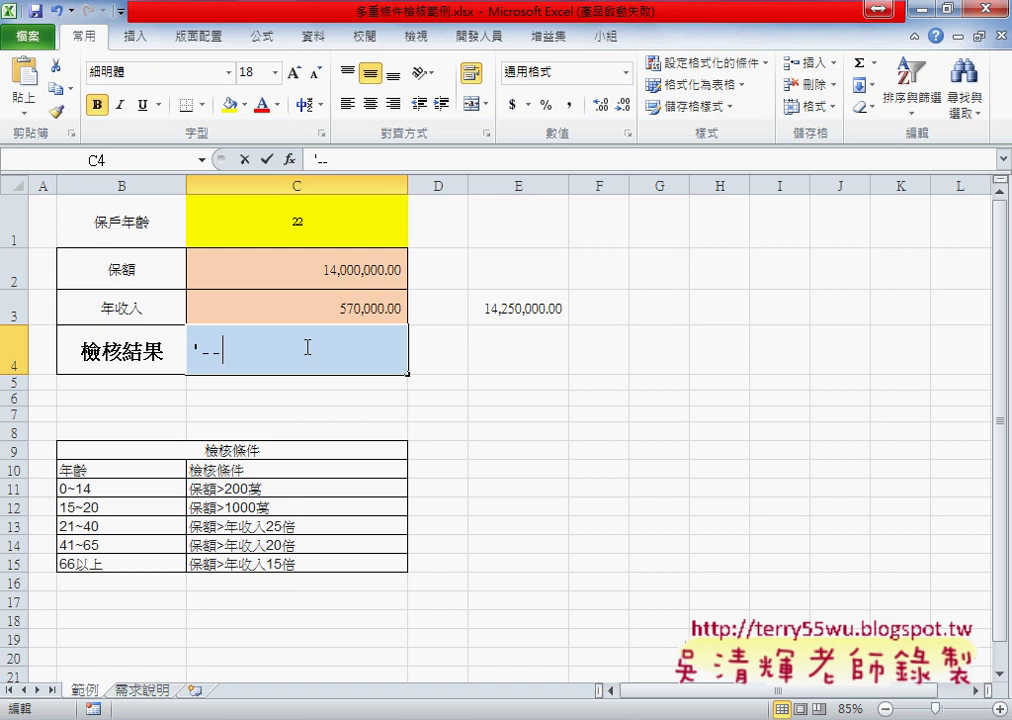
left_click_drag(307, 347, 175, 349)
type("需進行財務核保")
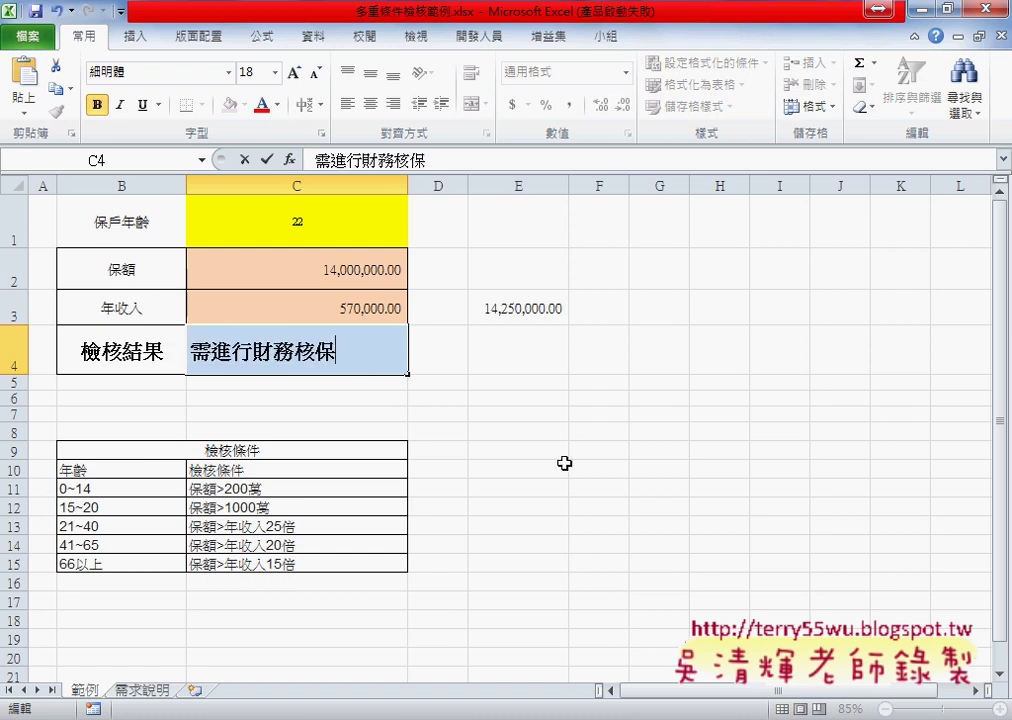
left_click(565, 463)
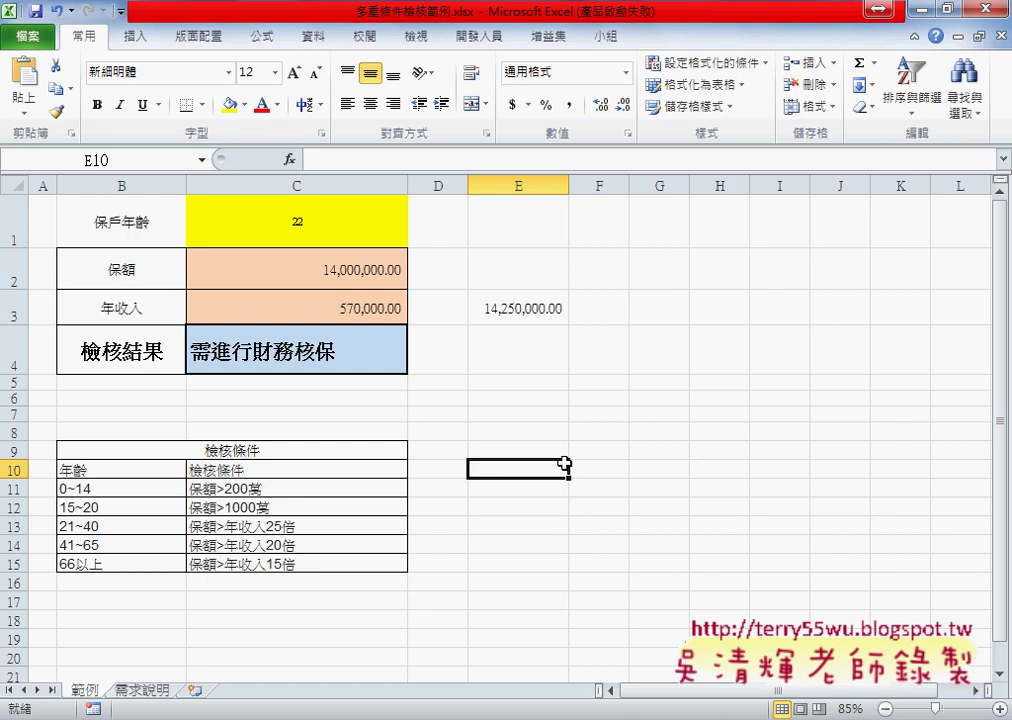
Clear C4 and open the Visual Basic editor from the Developer tab.
left_click(292, 160)
left_click(393, 383)
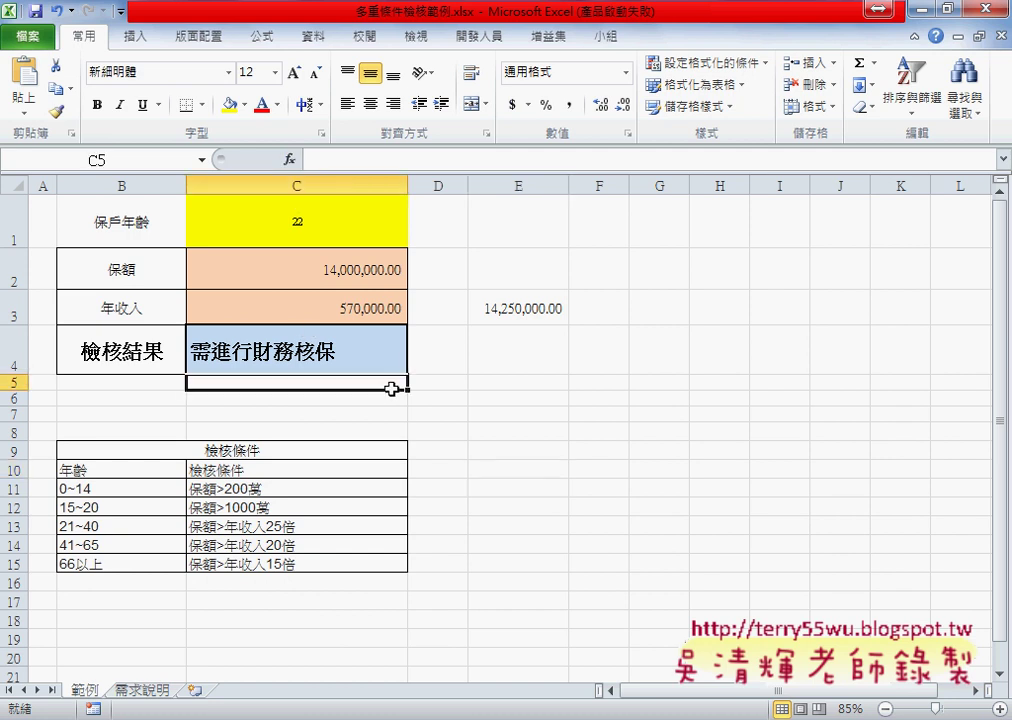
left_click(366, 361)
key("Delete")
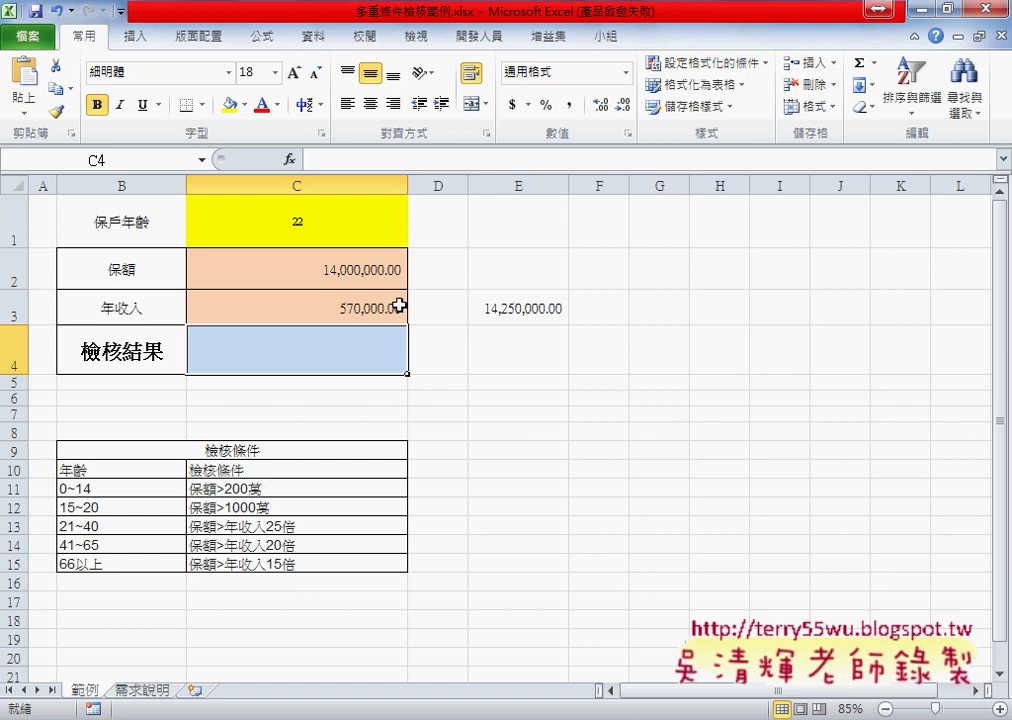
left_click(485, 38)
left_click(37, 80)
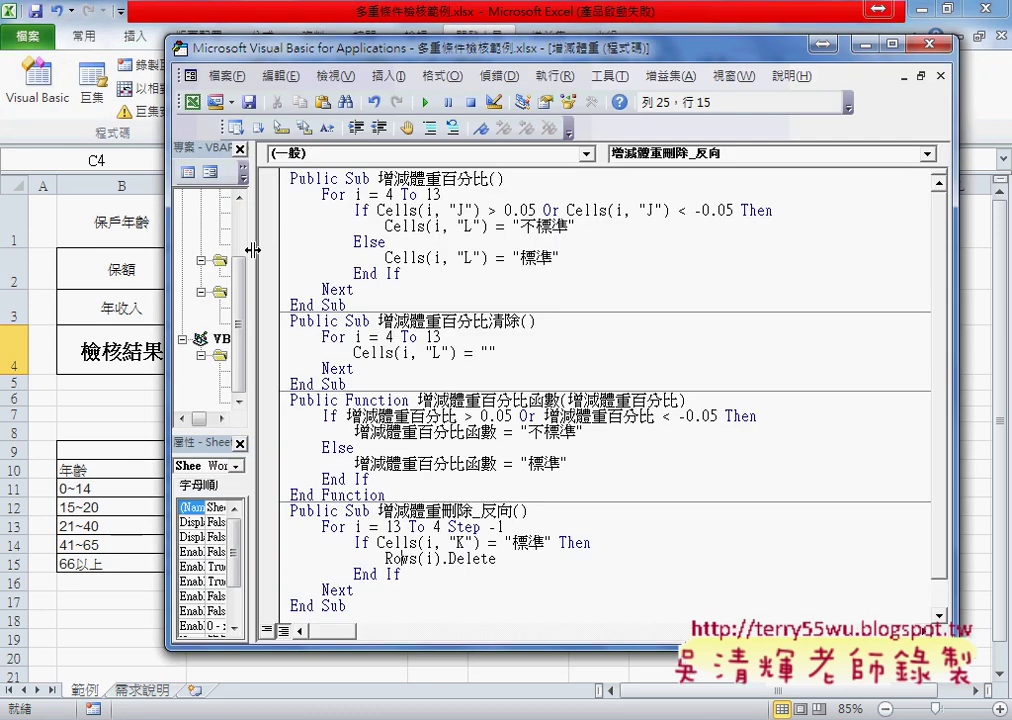
Insert a new Module1 into the 多重條件檢核範例.xlsx project.
mouse_move(253, 251)
left_mouse_down()
mouse_move(493, 264)
mouse_move(486, 371)
left_mouse_up()
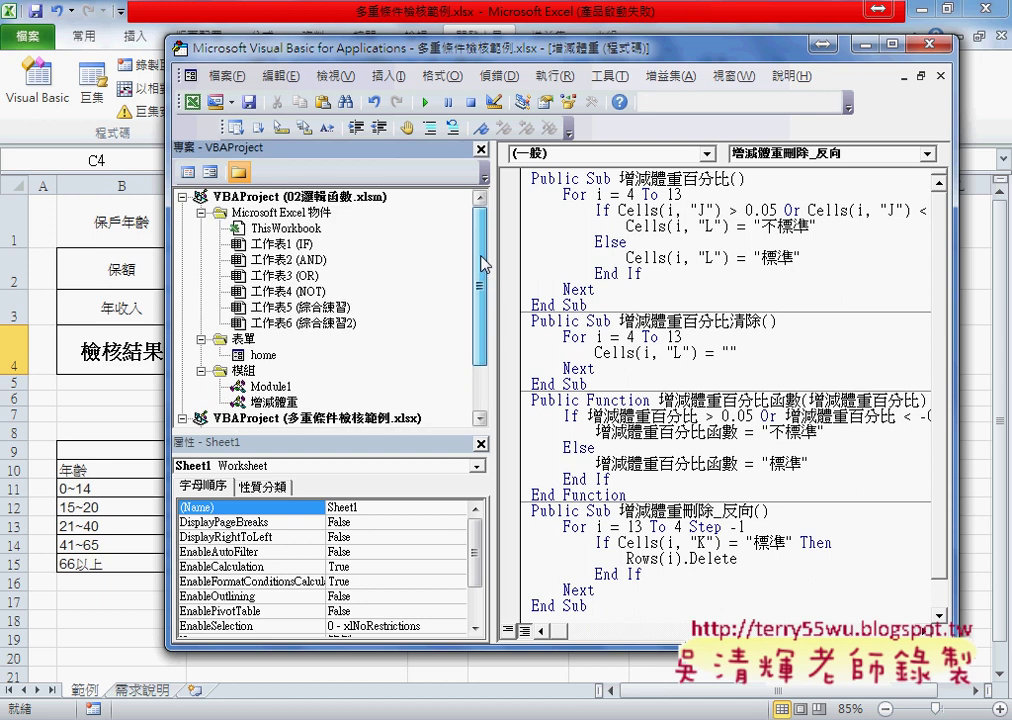
left_click(325, 355)
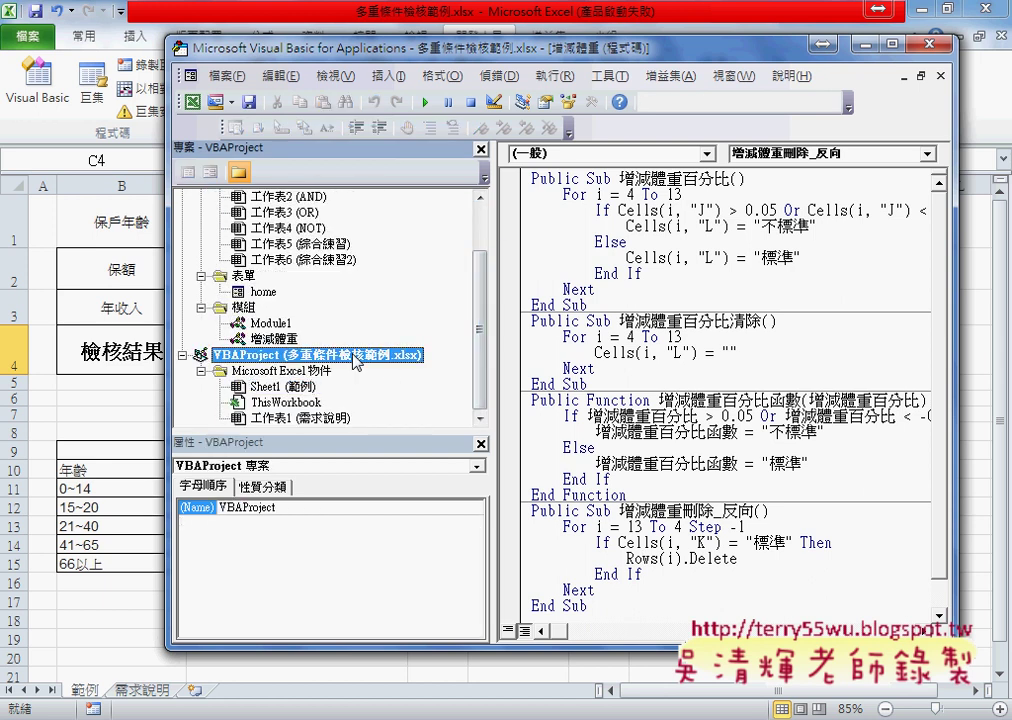
right_click(328, 362)
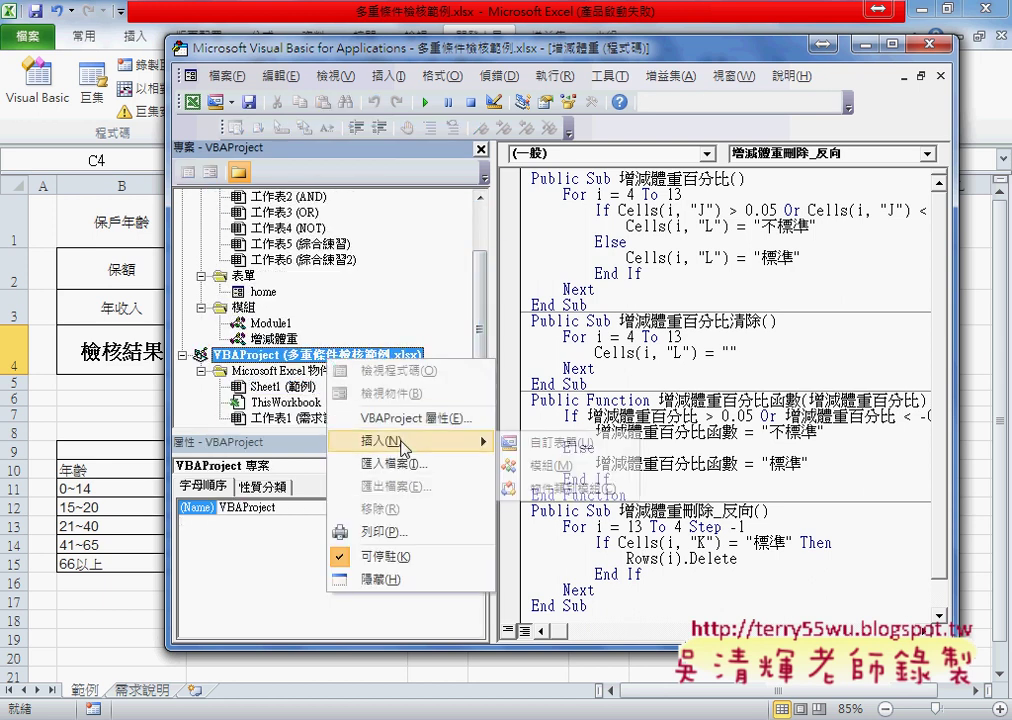
left_click(590, 472)
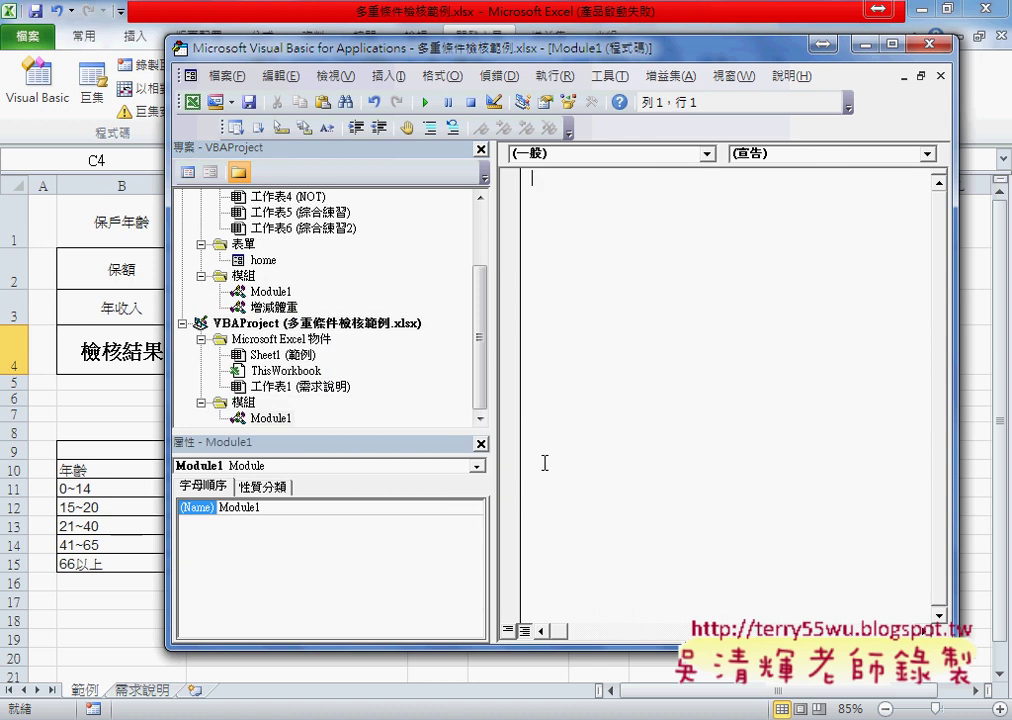
left_click(485, 408)
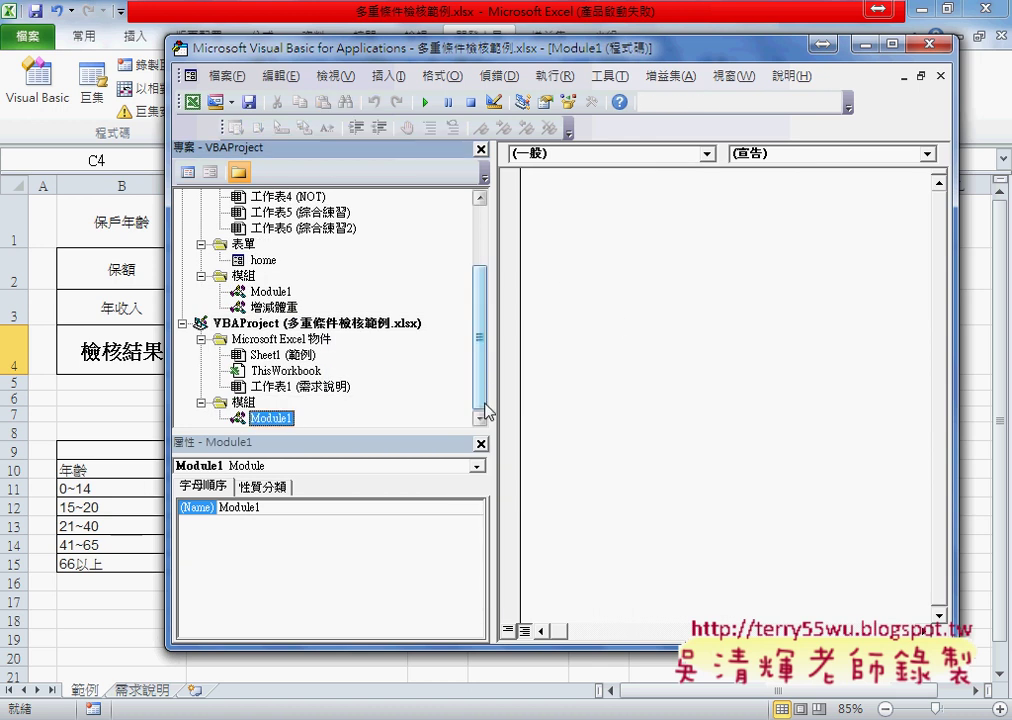
Start adding a new procedure to Module1 via Insert > Procedure.
left_click(388, 75)
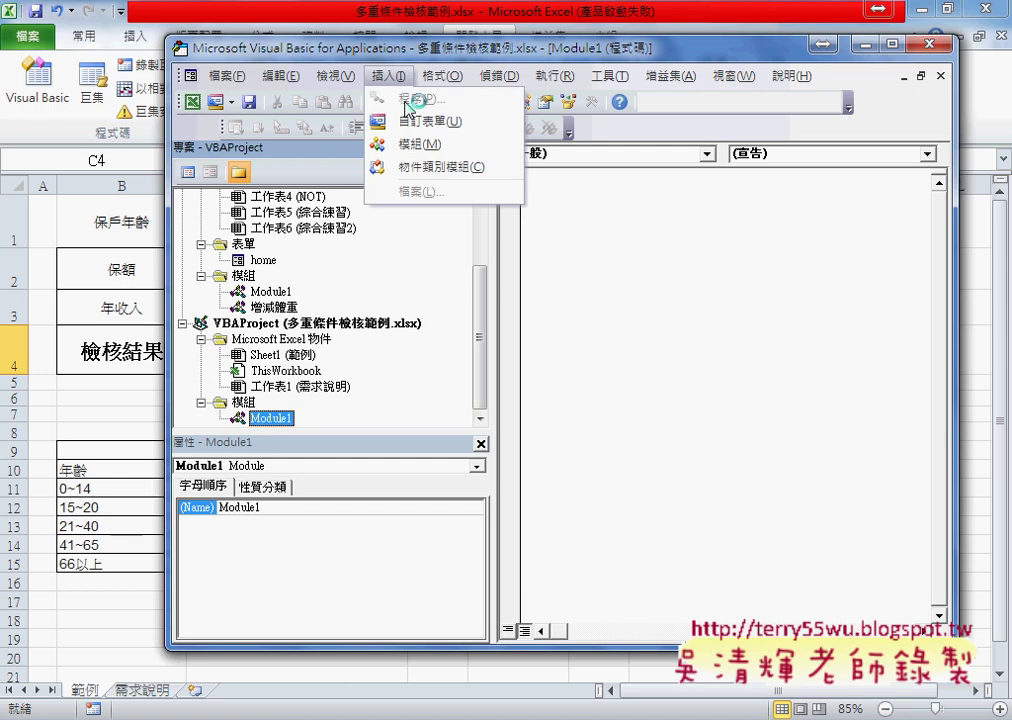
left_click(614, 257)
left_click(388, 75)
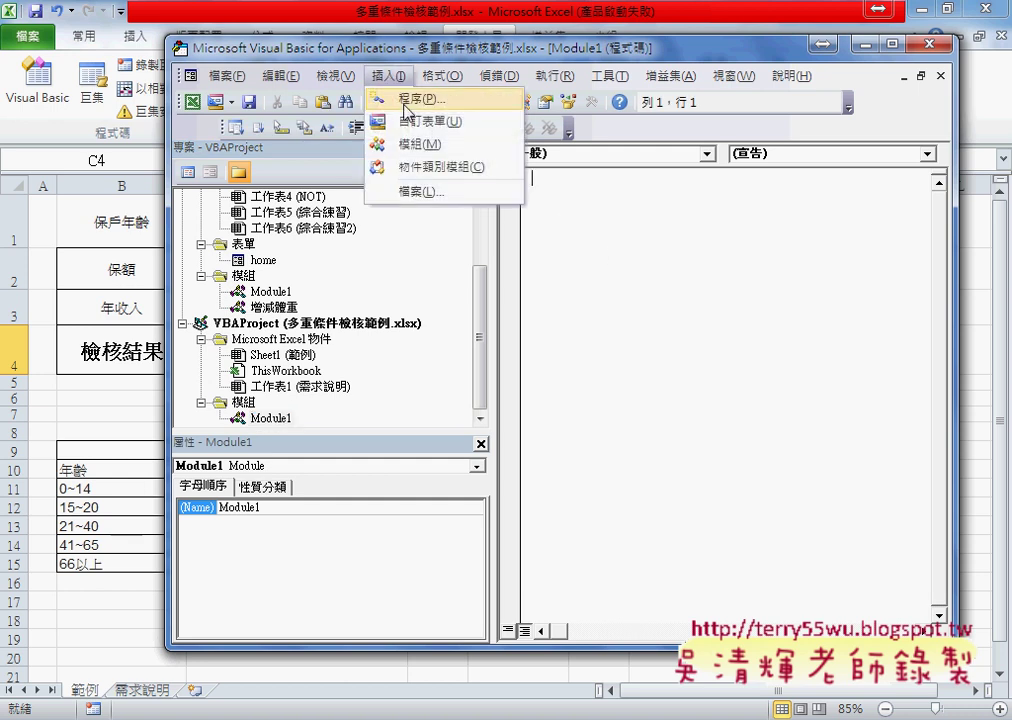
left_click(406, 108)
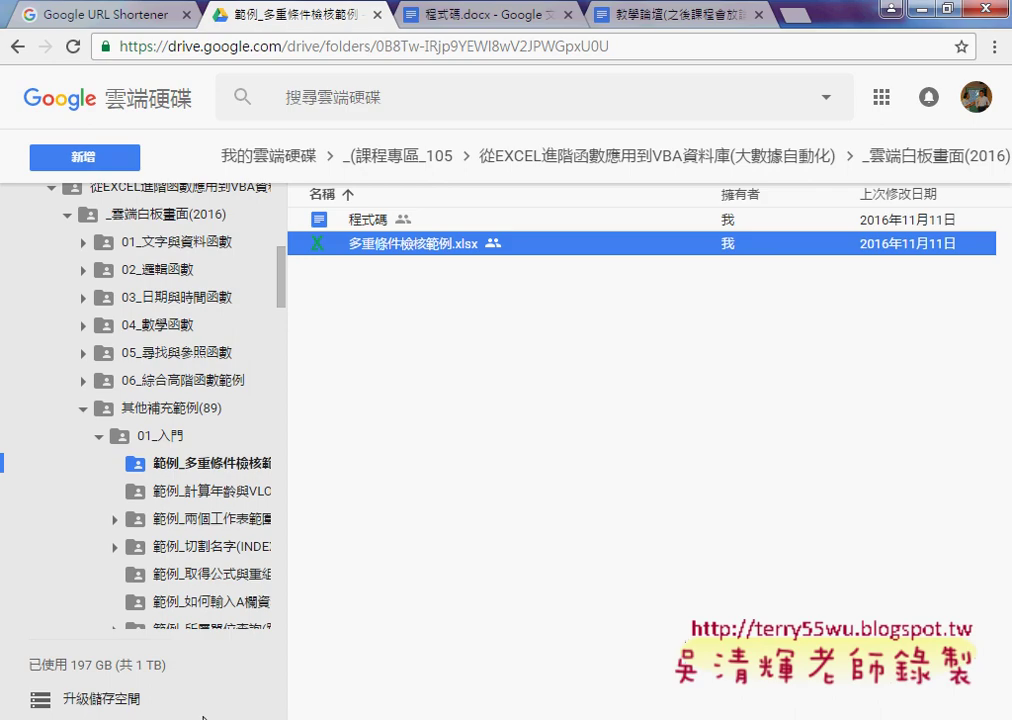
Open the 程式碼 document and select all of the 檢核條件 function code.
double_click(366, 219)
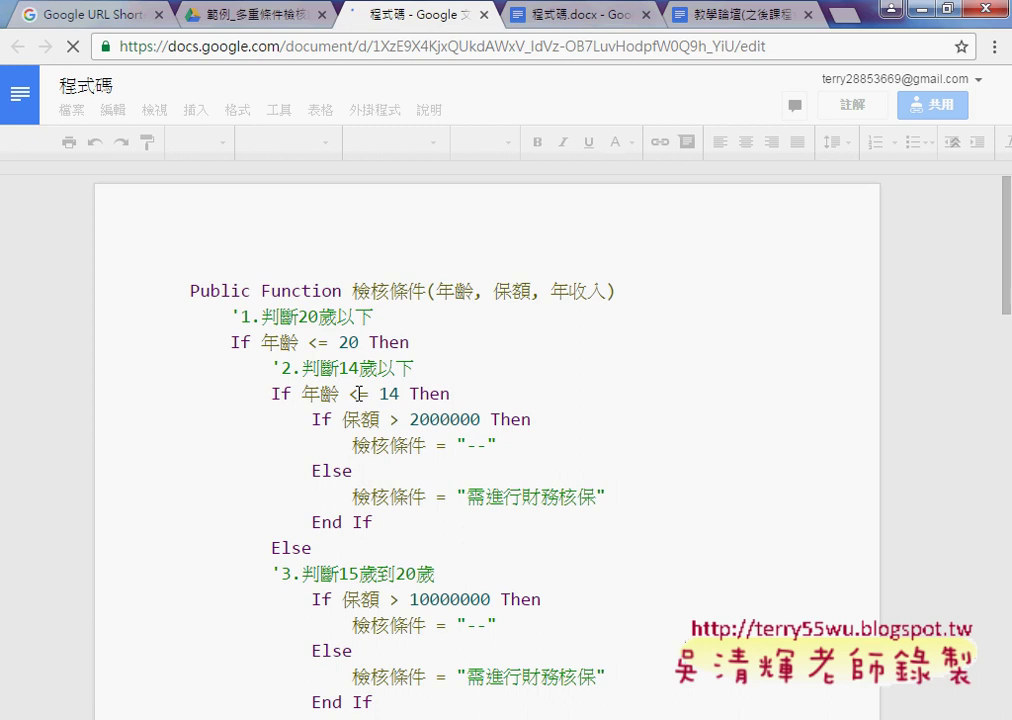
scroll(366, 445, "down", 3)
scroll(366, 446, "down", 5)
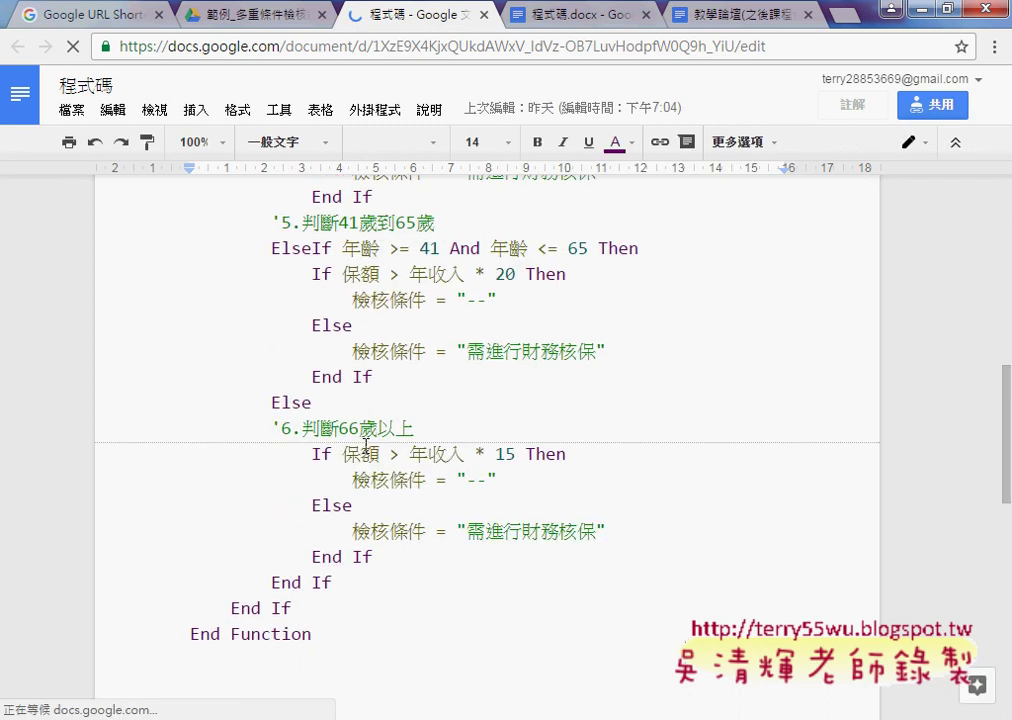
scroll(366, 445, "down", 1)
key("ctrl+a")
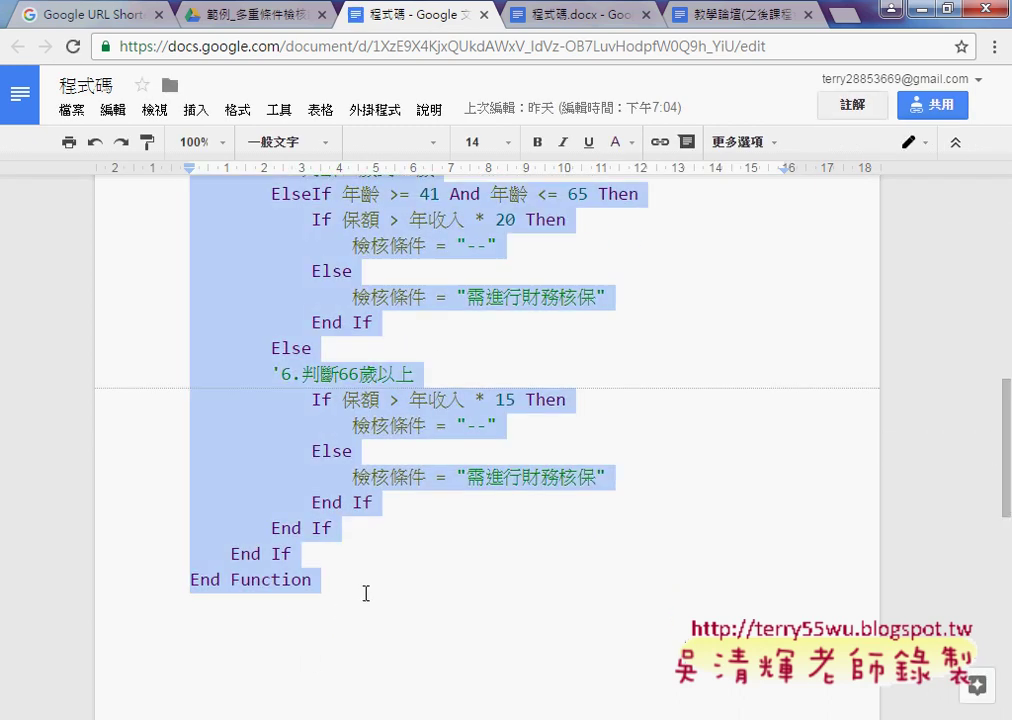
Cancel the new-procedure dialog, paste the 檢核條件 code into Module1, and widen the code pane.
left_click(918, 10)
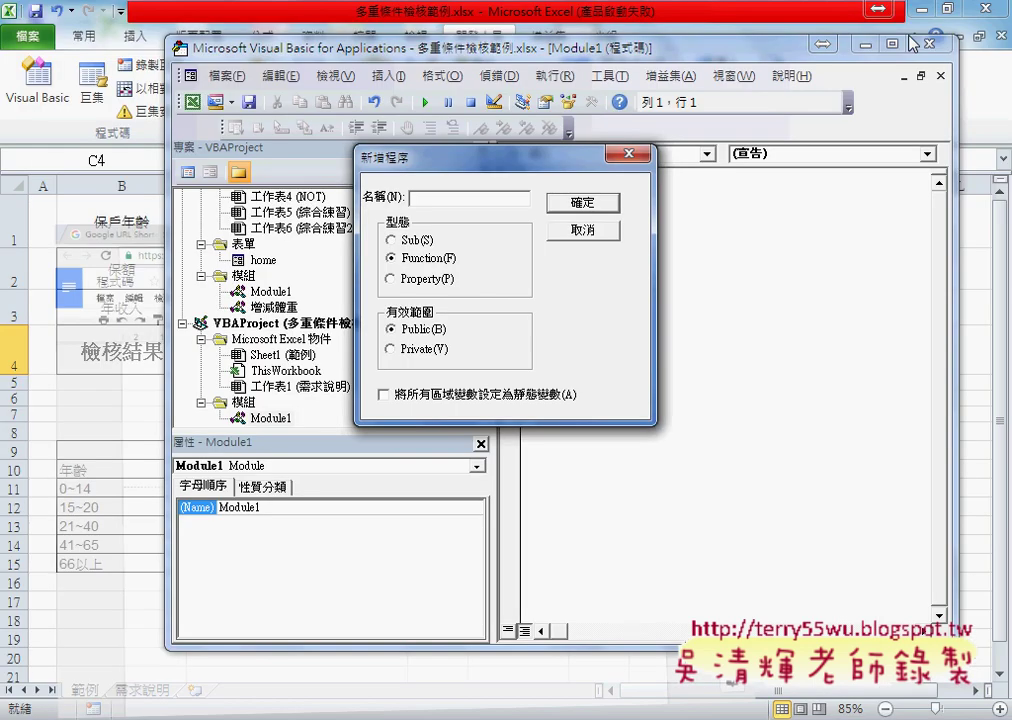
left_click(580, 231)
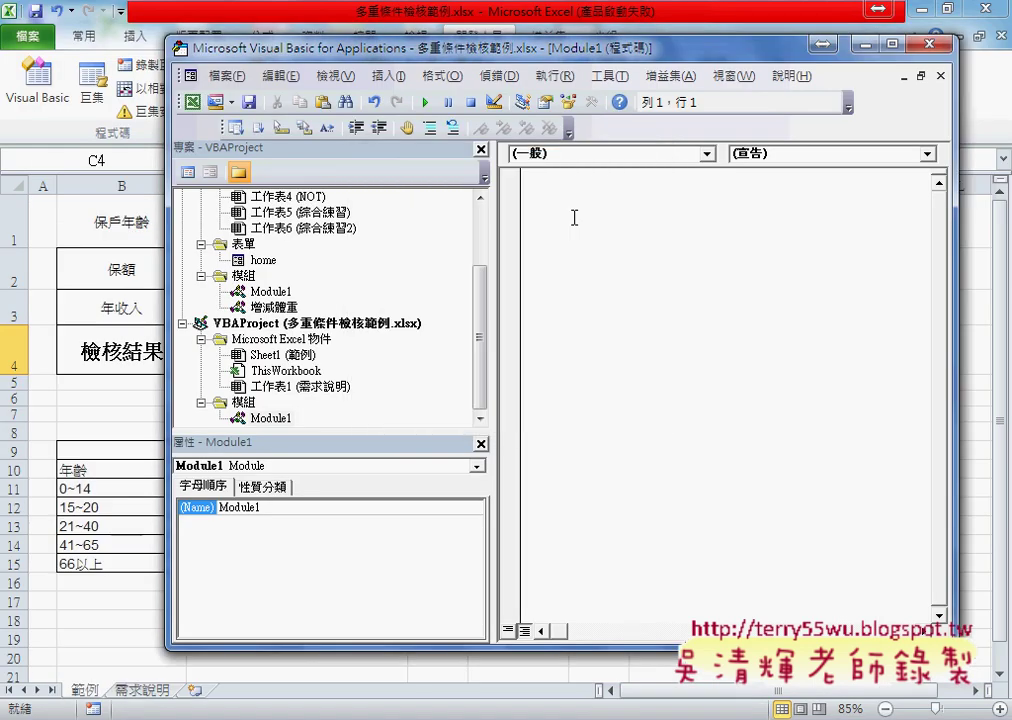
key("ctrl+v")
left_click_drag(488, 282, 378, 287)
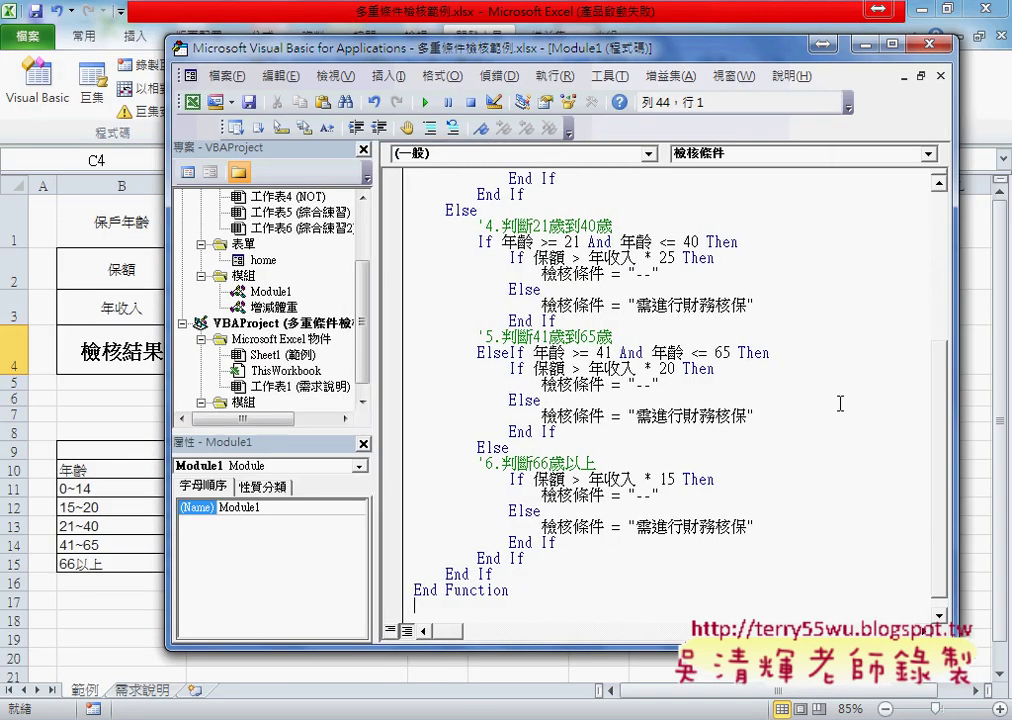
left_click_drag(938, 382, 937, 231)
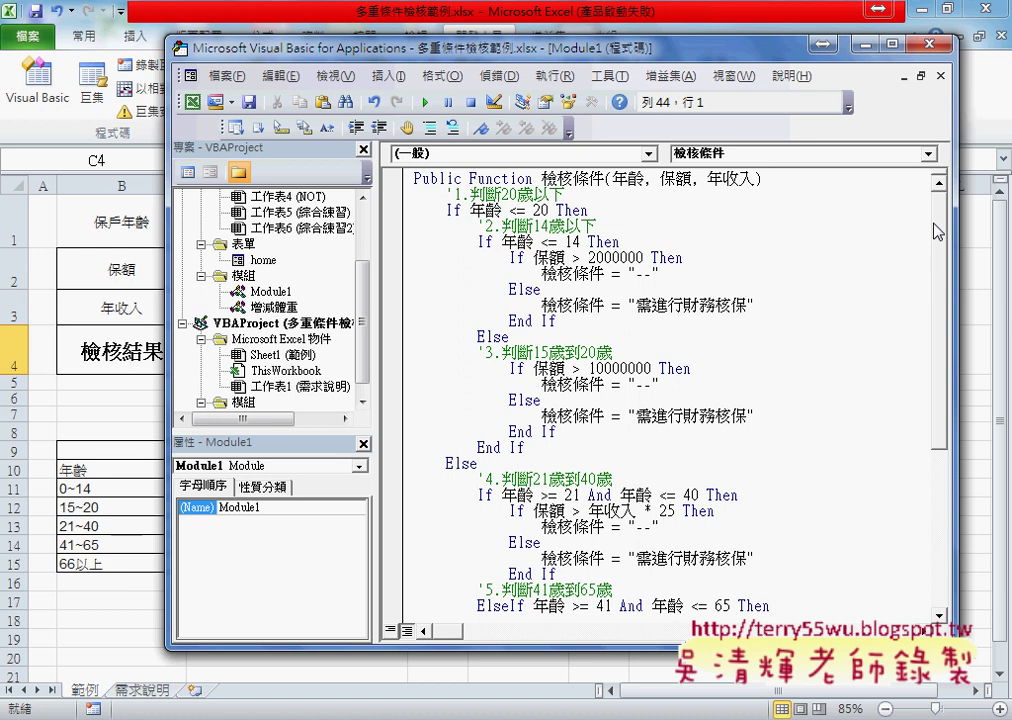
Enter =檢核條件(C1,C2,C3) in C4 through Insert Function's user-defined functions.
left_click(929, 44)
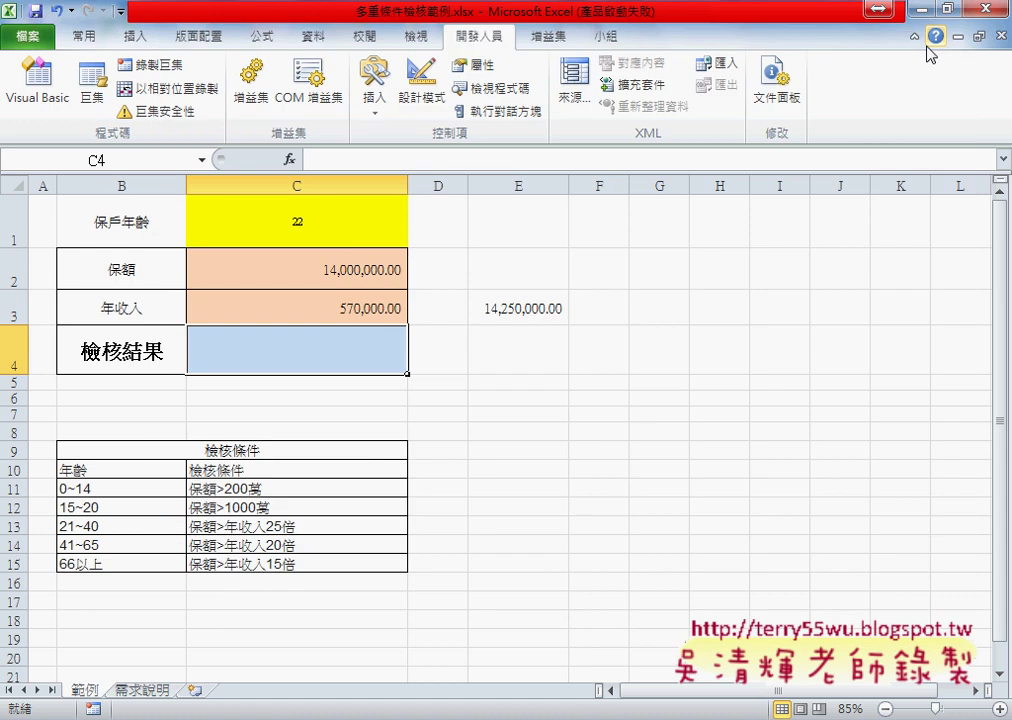
left_click(289, 159)
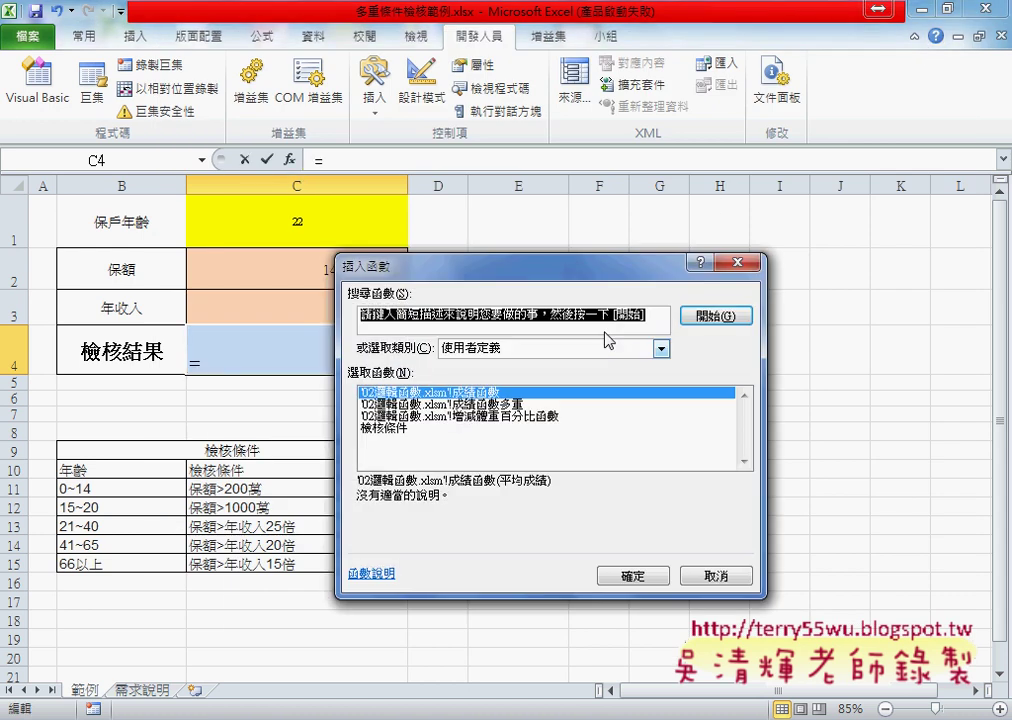
left_click(372, 430)
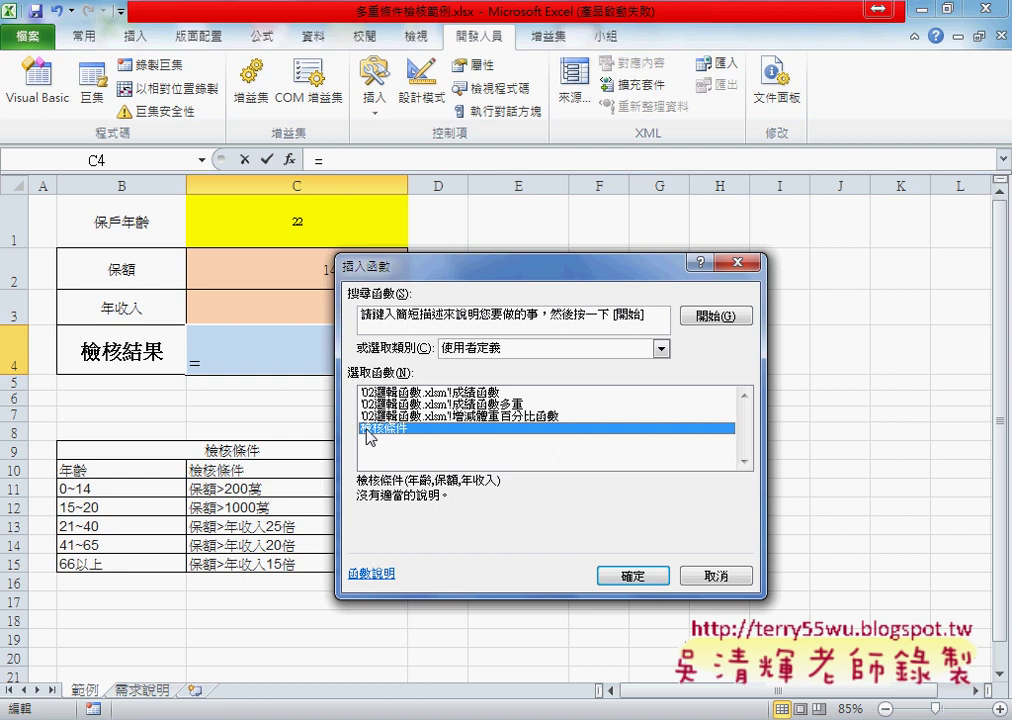
left_click(637, 578)
left_click(345, 230)
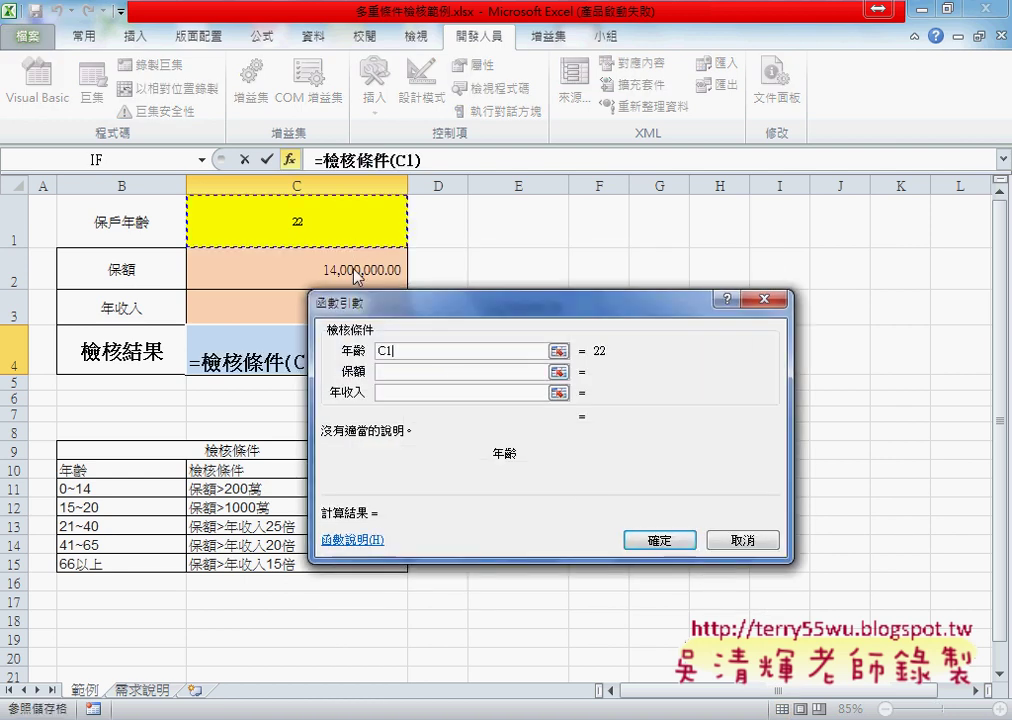
left_click(395, 371)
left_click(366, 280)
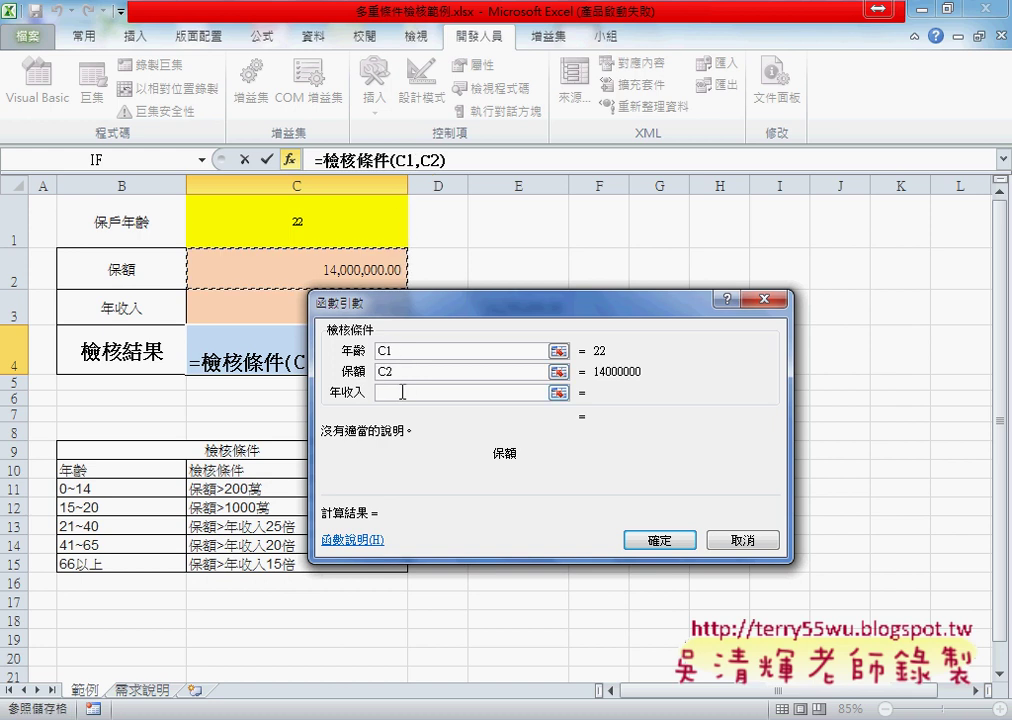
left_click(403, 392)
left_click(290, 308)
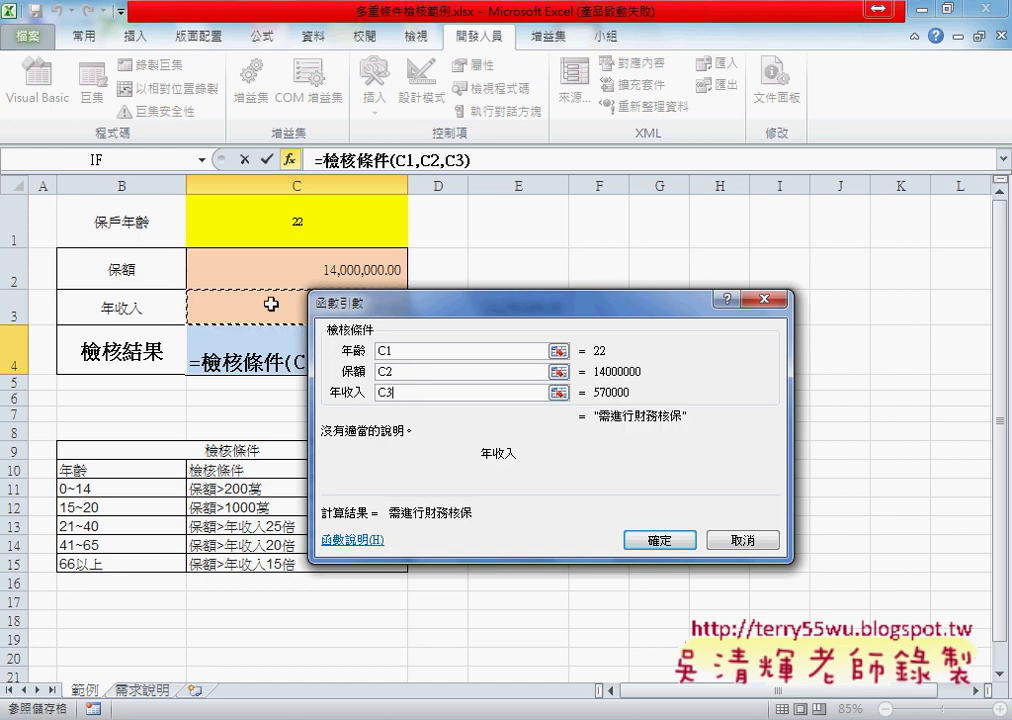
left_click(659, 540)
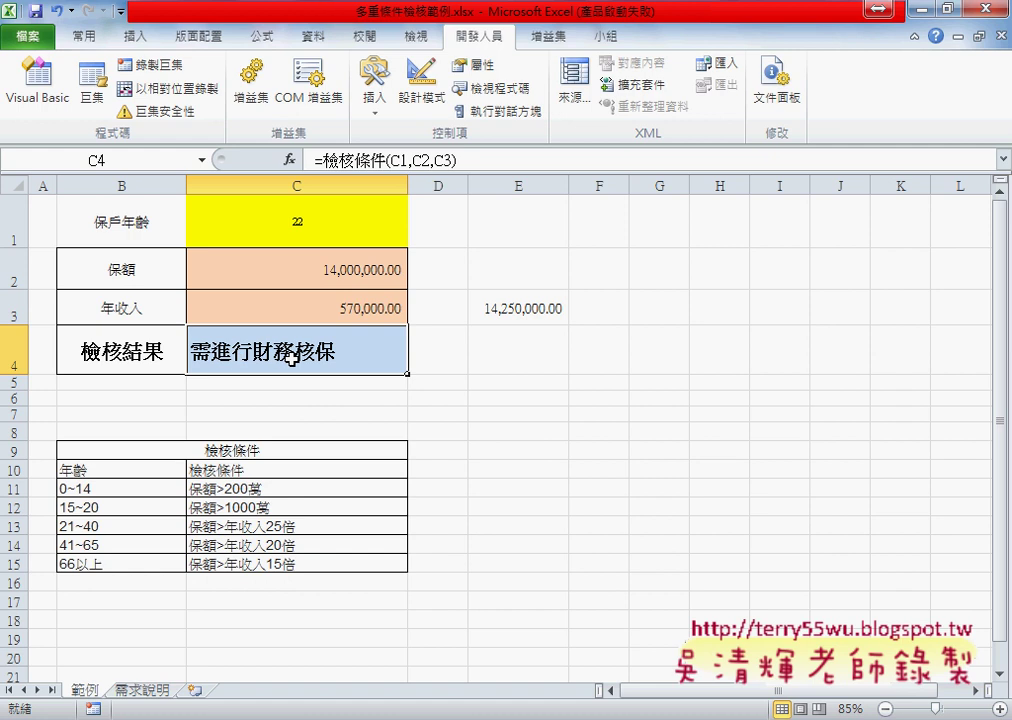
Enter age 40 in C1, income 800,000 in C3 and insured amount 21,000,000 in C2.
left_click(332, 228)
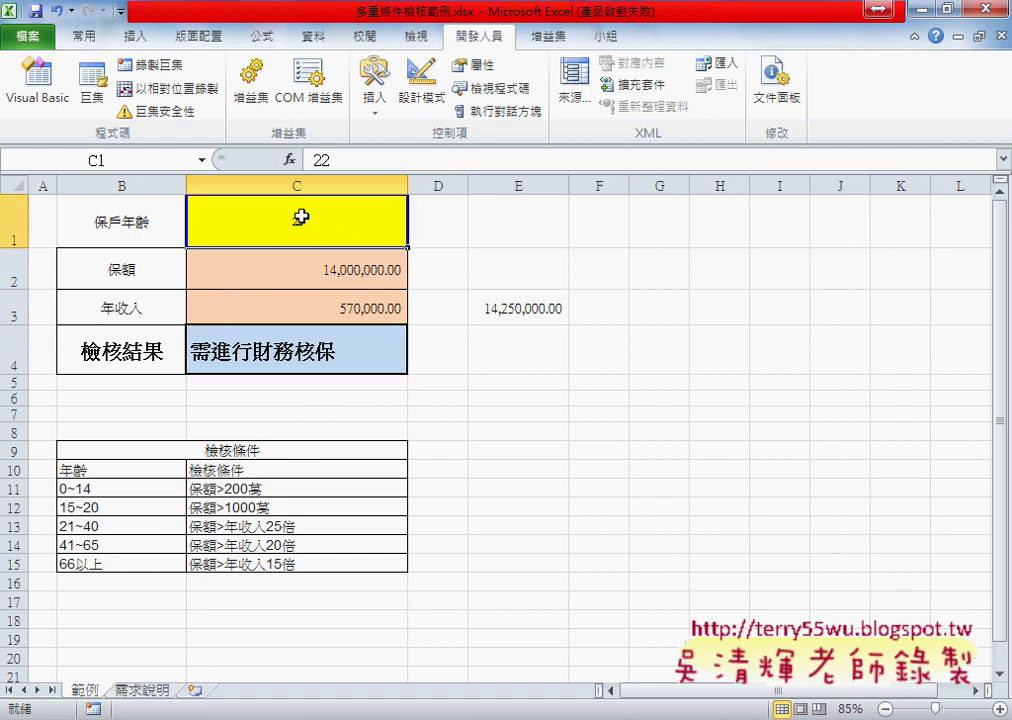
double_click(300, 217)
left_click_drag(294, 217, 339, 219)
type("40")
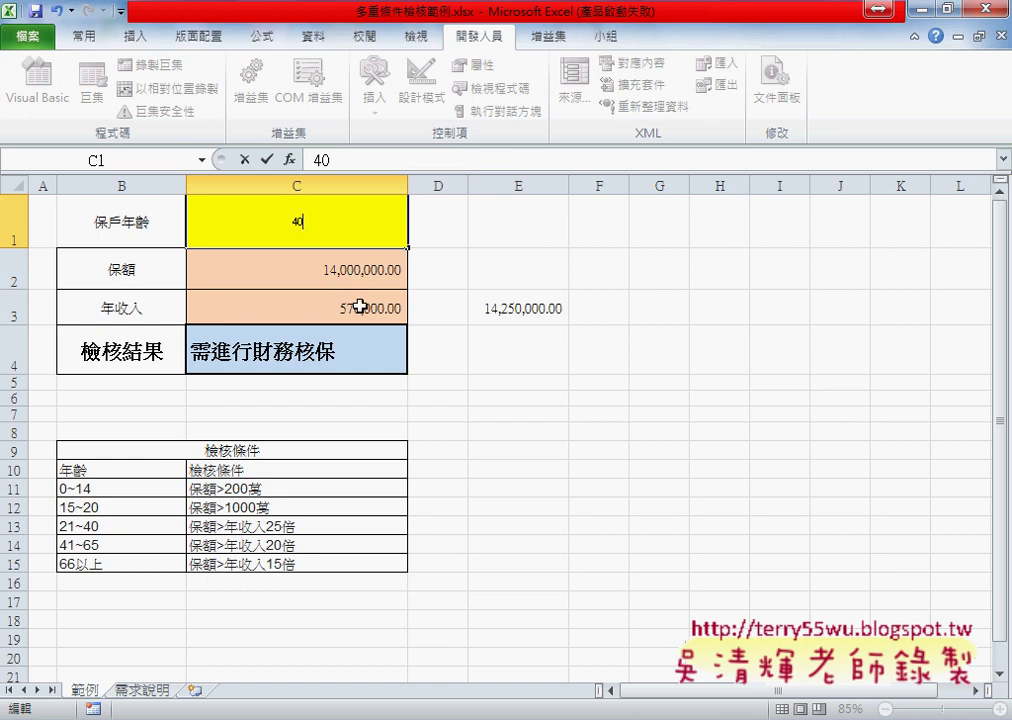
double_click(306, 309)
left_click_drag(290, 309, 190, 309)
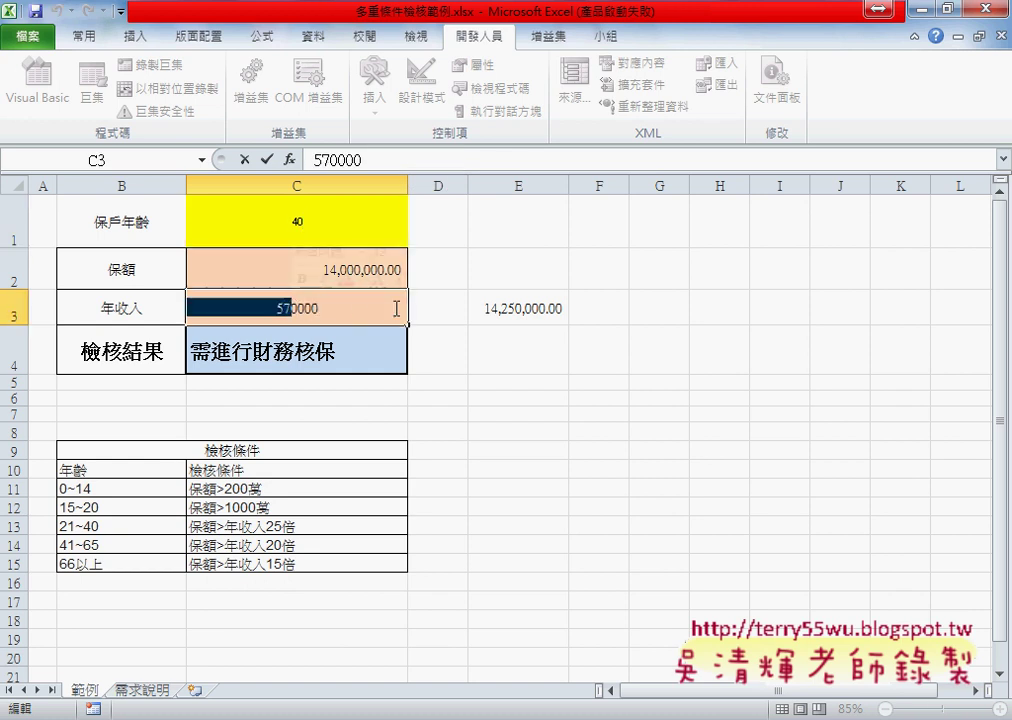
type("8")
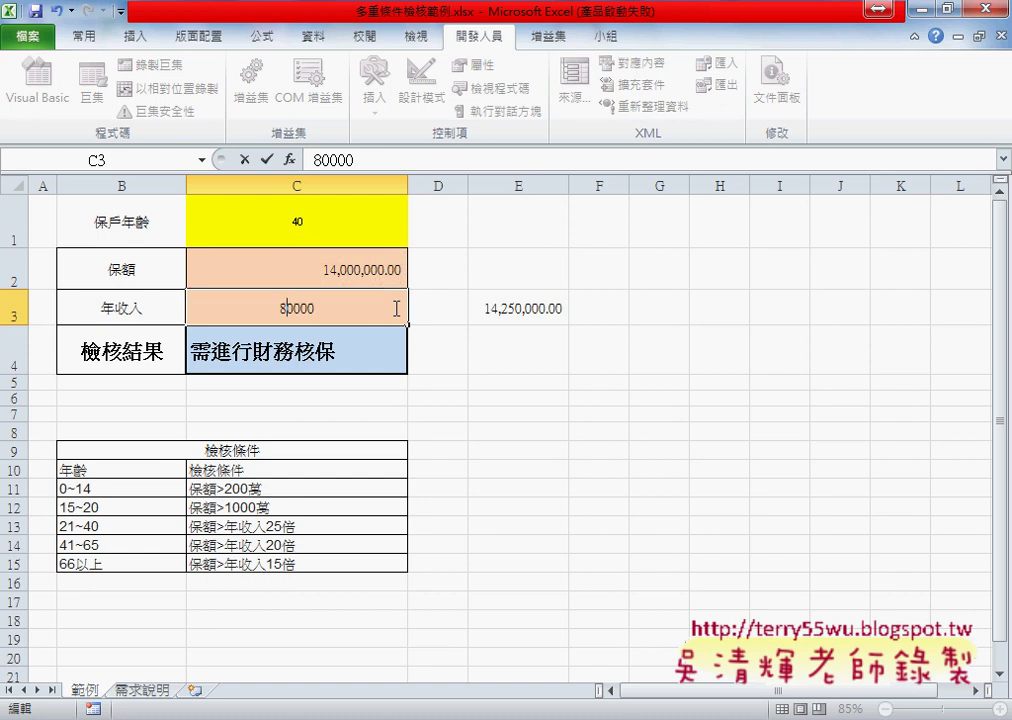
key("Return")
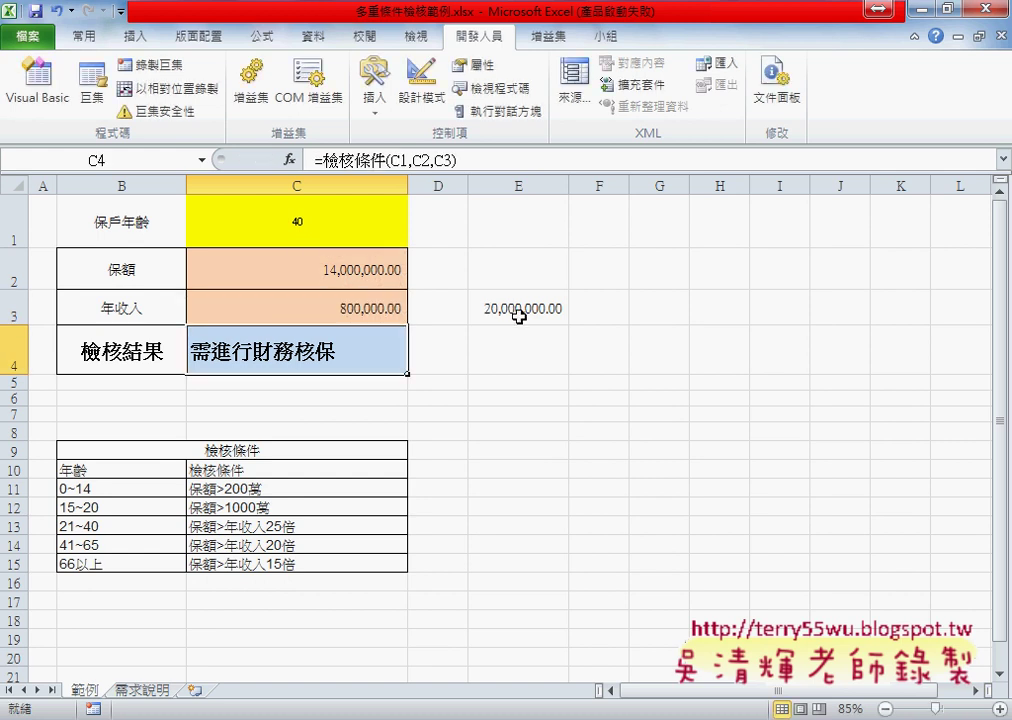
double_click(334, 273)
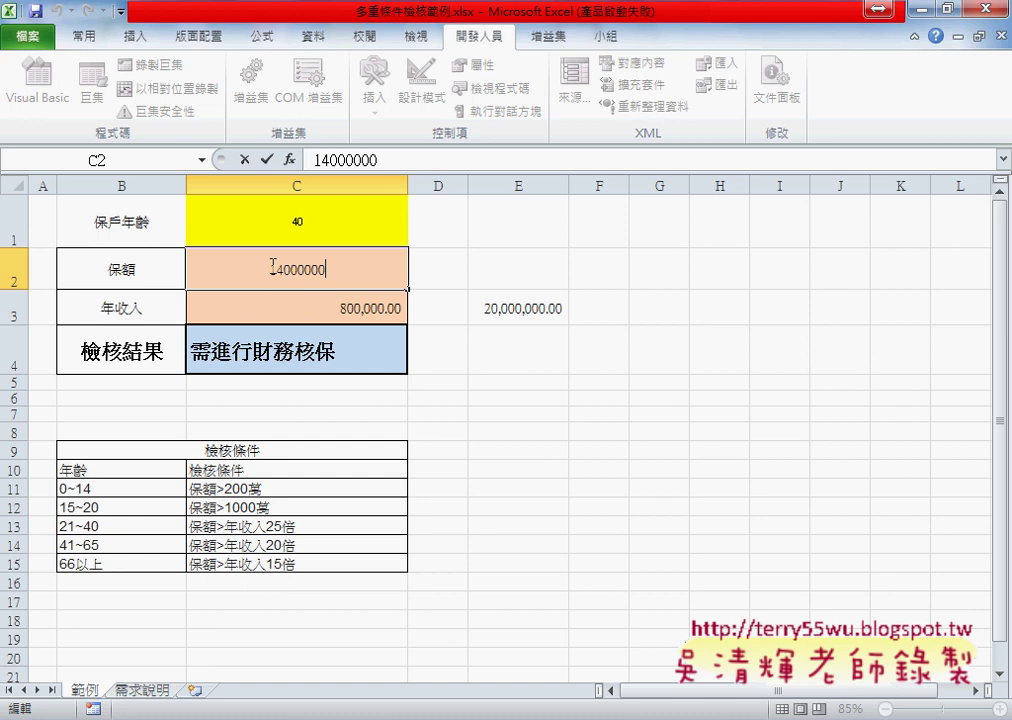
left_click_drag(212, 270, 284, 270)
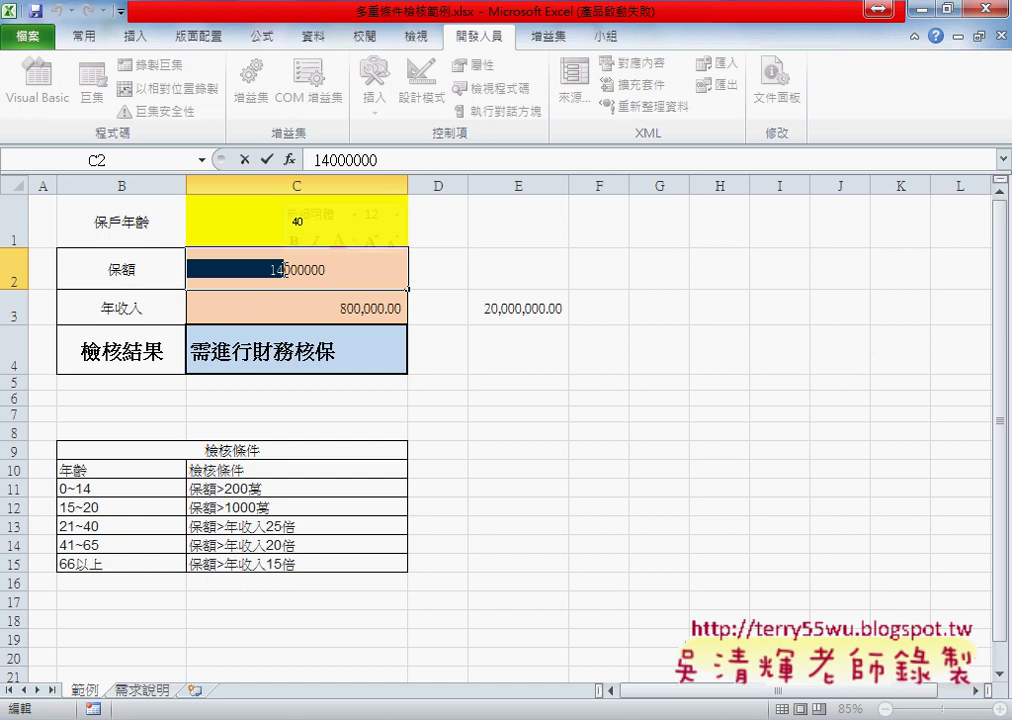
type("21")
key("Return")
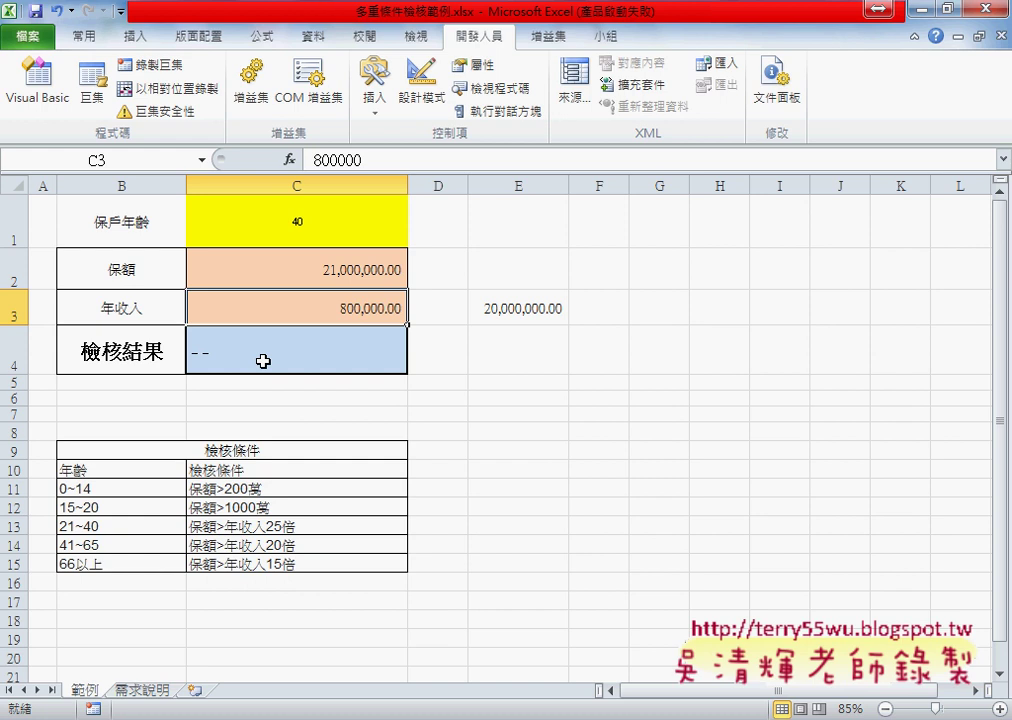
Change the age in C1 to 42 and inspect the =C3*25 formula in E3.
left_click(303, 219)
left_click(320, 298)
double_click(319, 222)
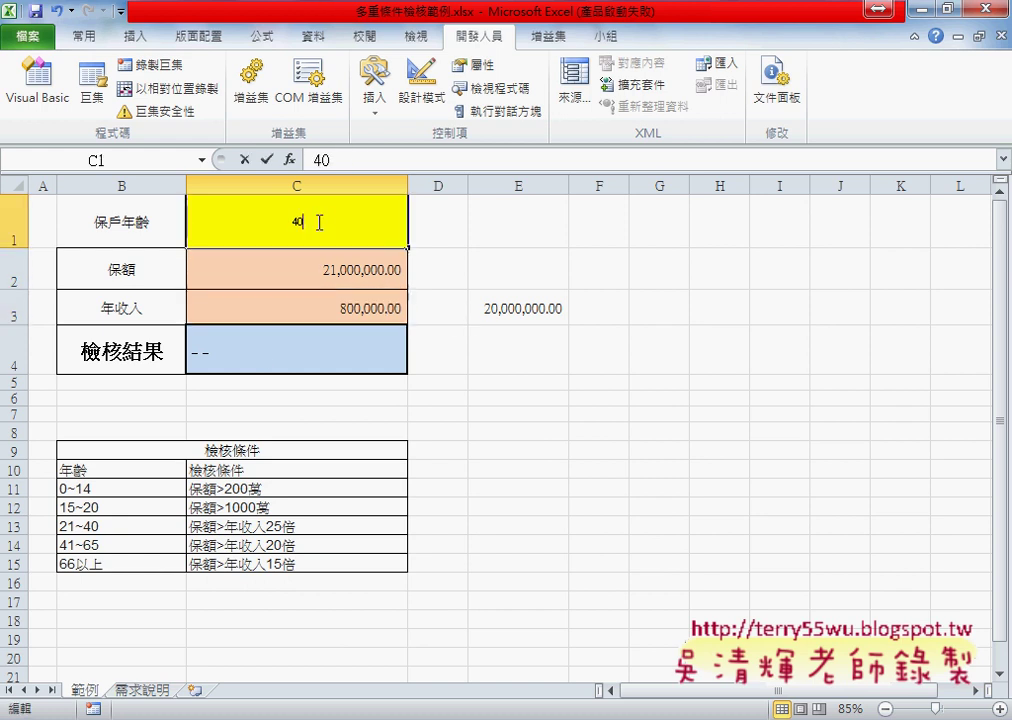
left_click_drag(319, 222, 190, 222)
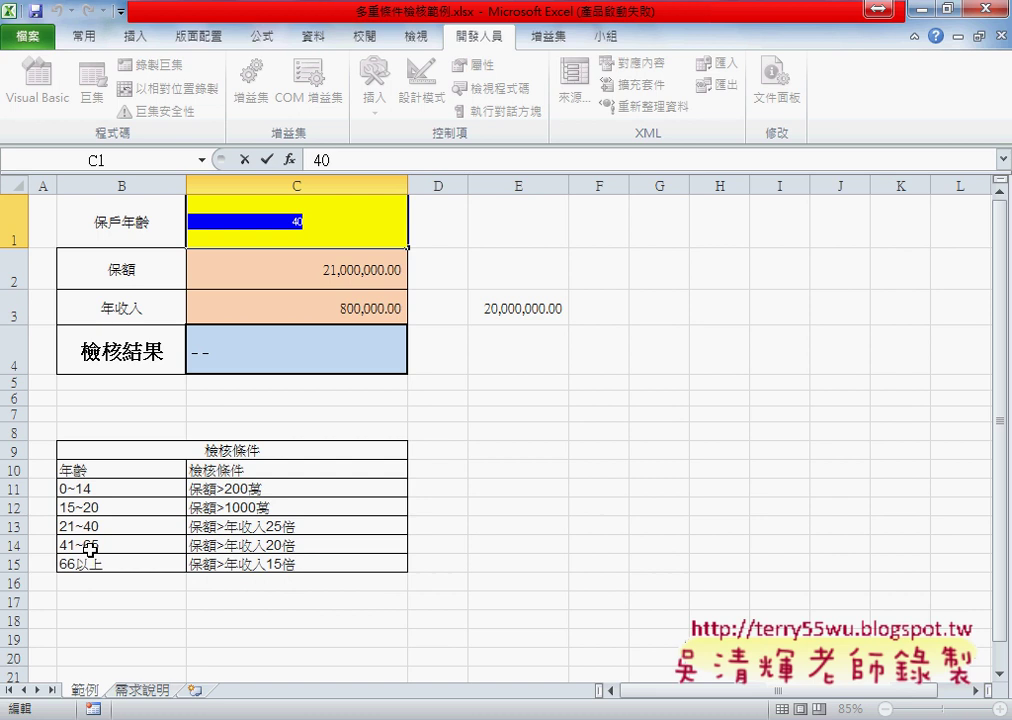
type("4")
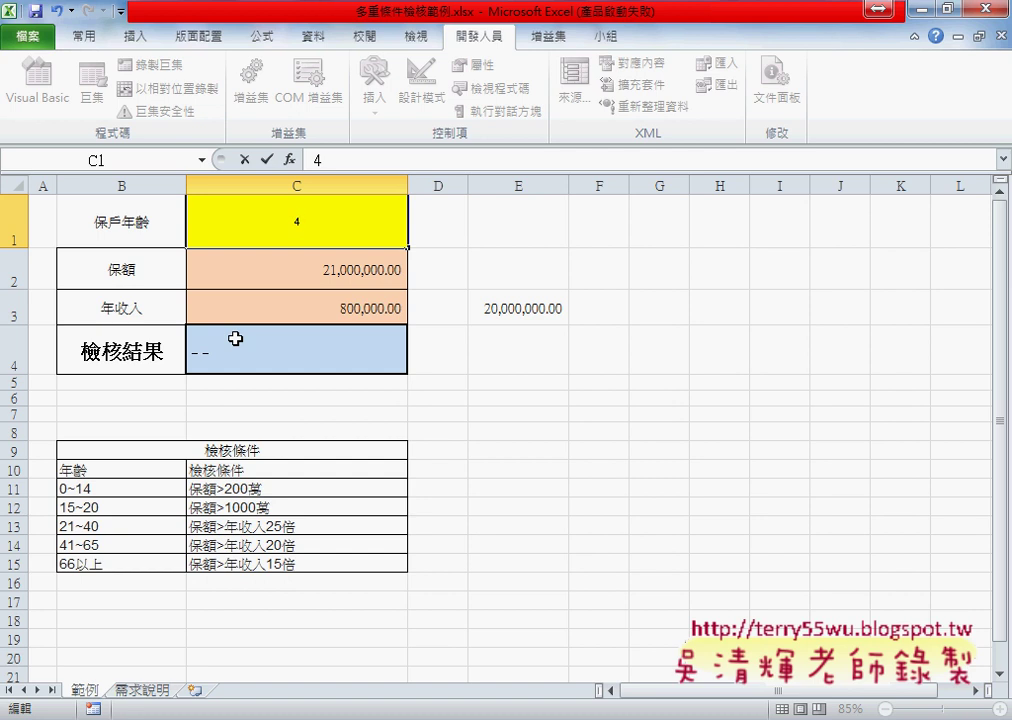
type("2")
key("Return")
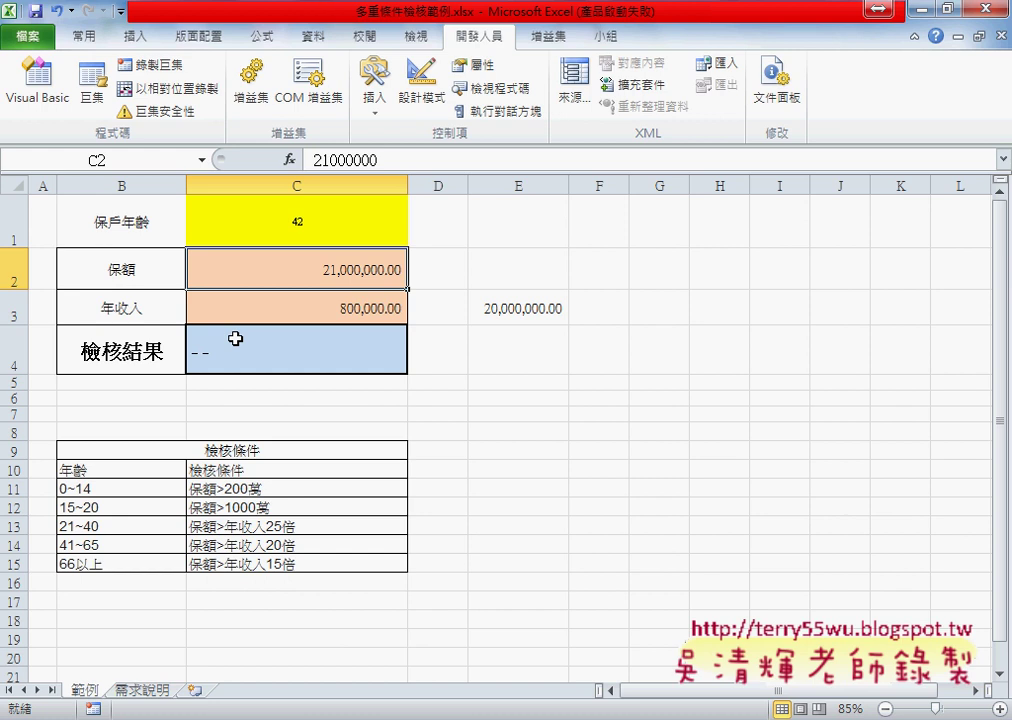
left_click(357, 310)
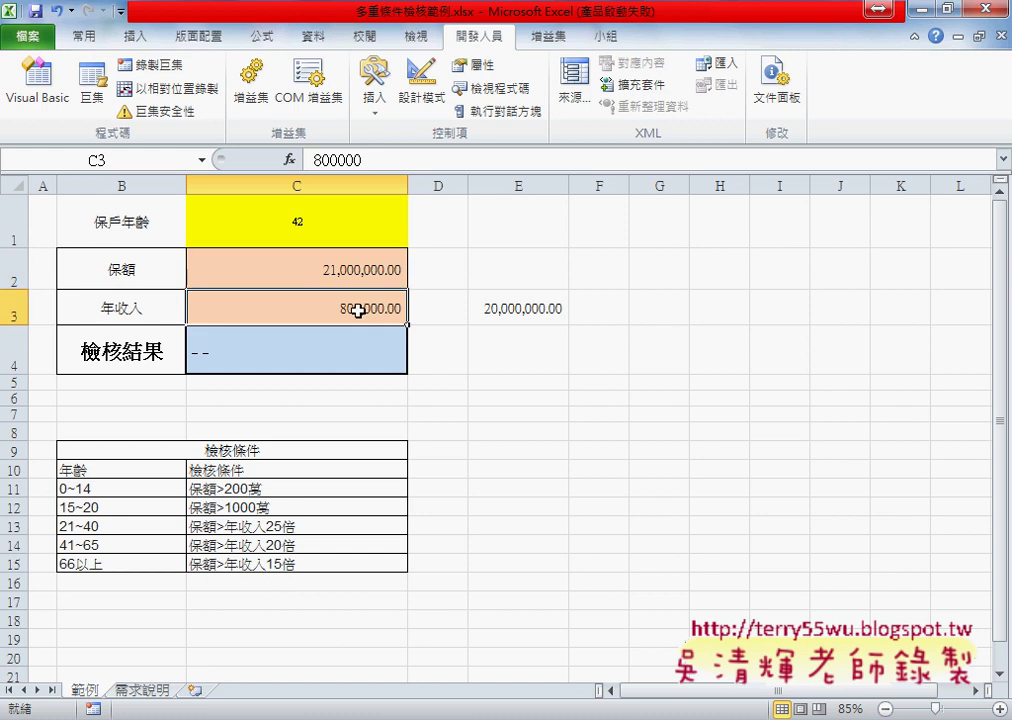
left_click(537, 310)
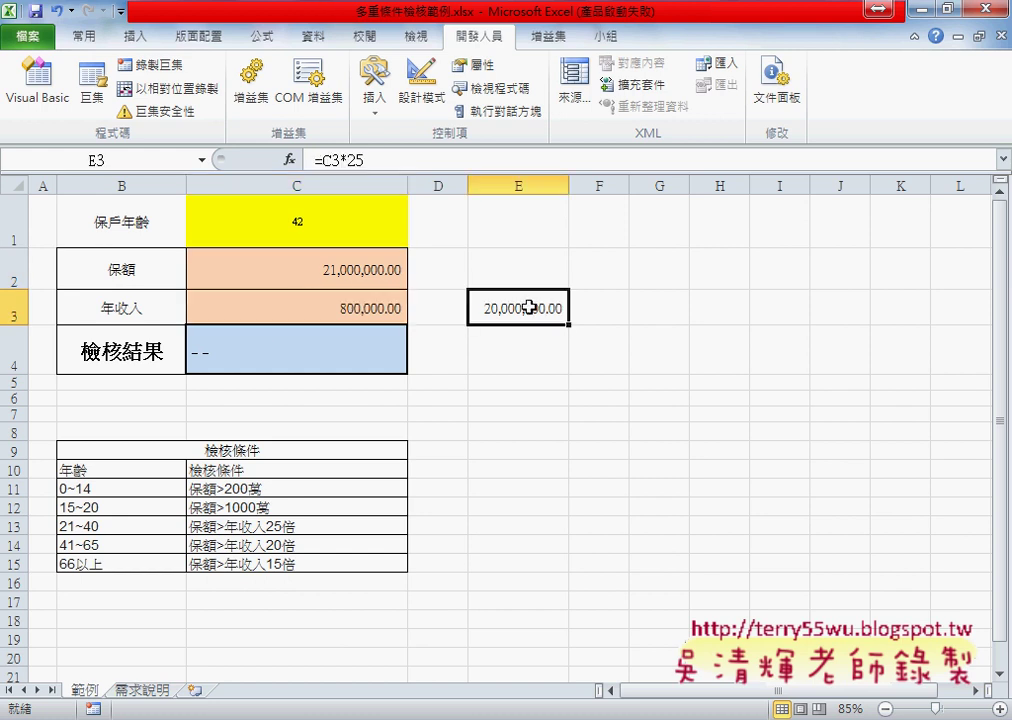
Change the age in C1 to 66 and select the multiplier 25 in E3's formula.
double_click(296, 222)
double_click(296, 222)
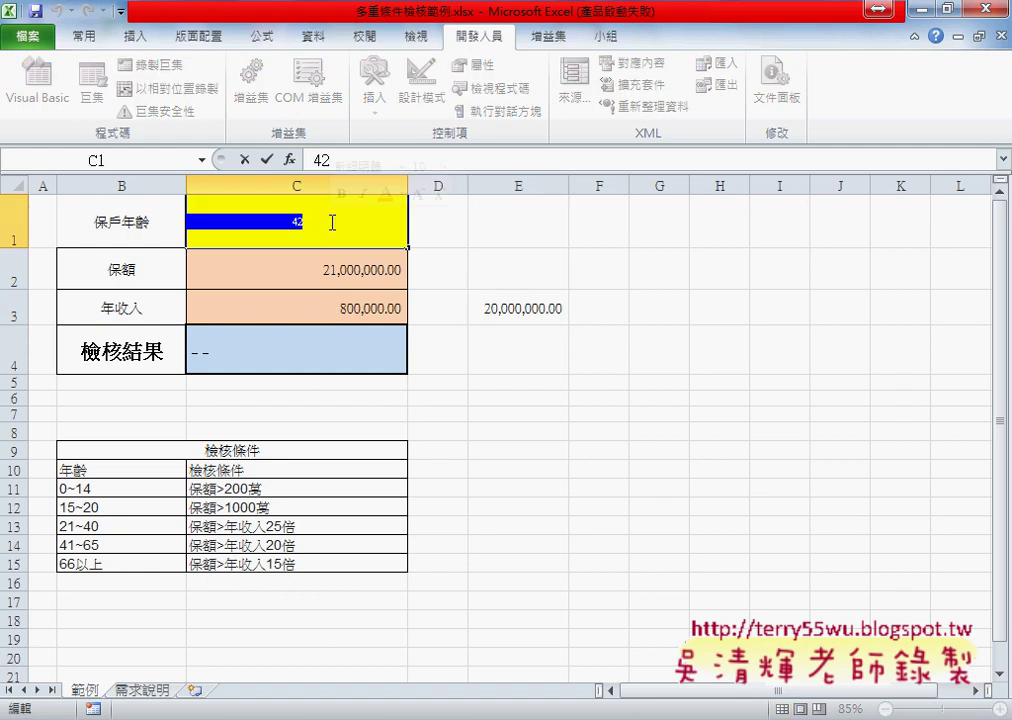
type("6")
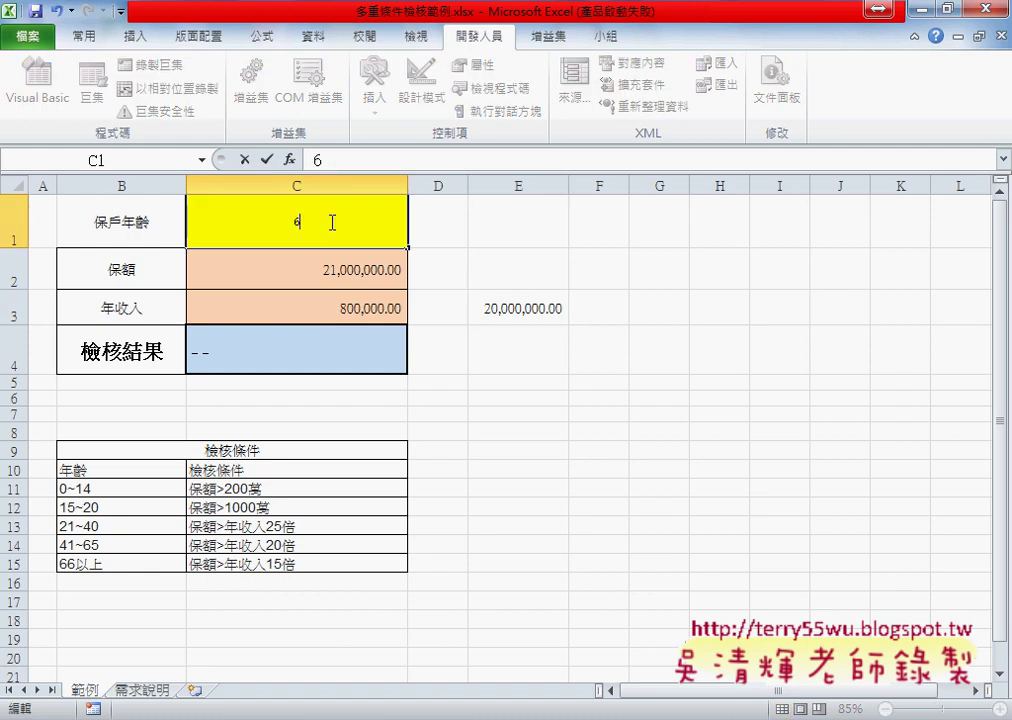
type("6")
key("Return")
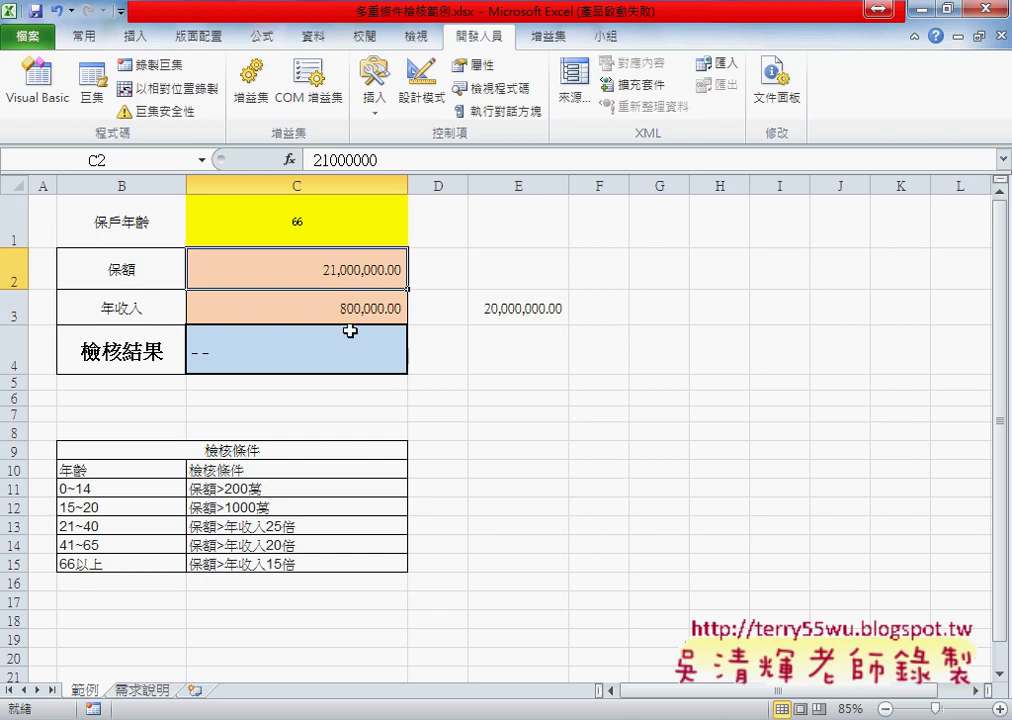
key("Return")
left_click(493, 309)
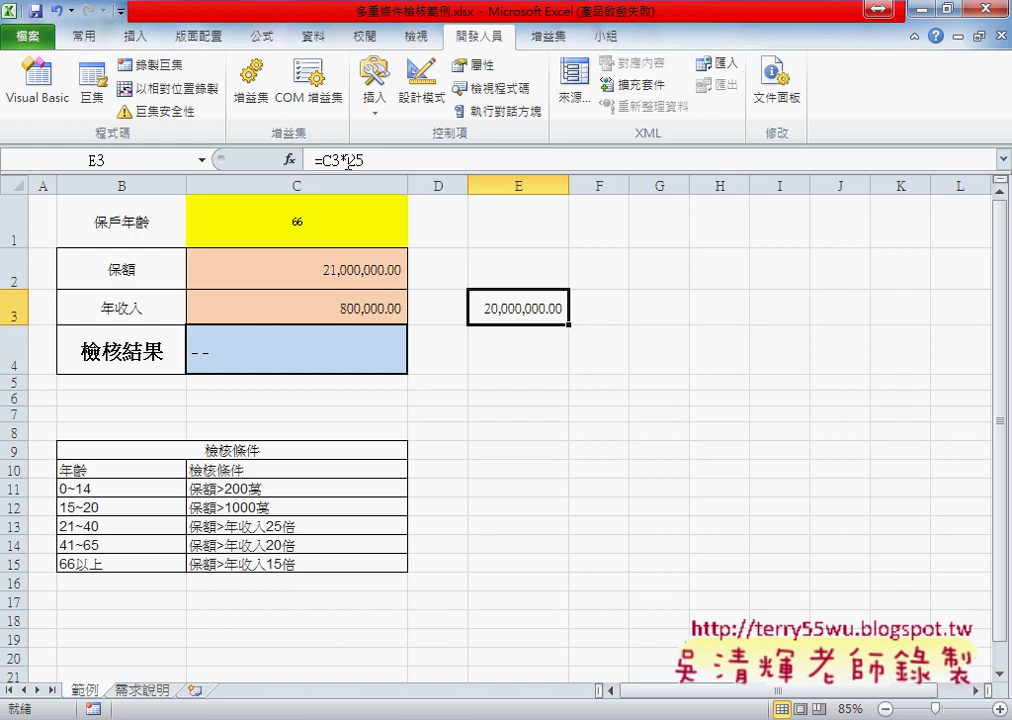
left_click_drag(347, 160, 379, 161)
Change E3's formula to =C3*15, giving 12,000,000.
type("15")
key("Return")
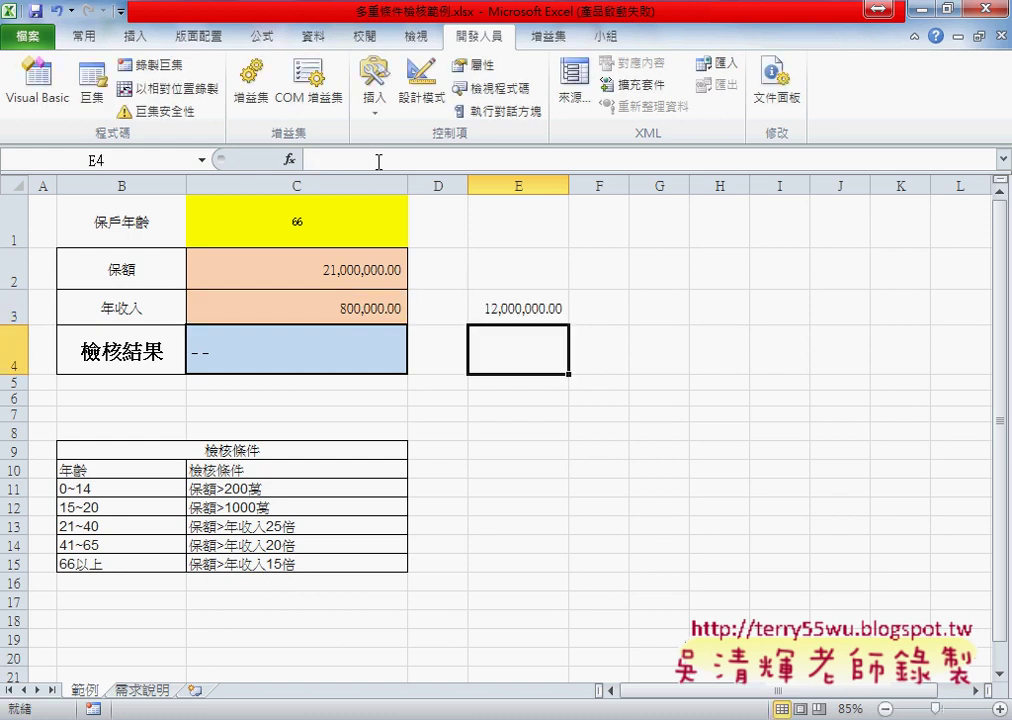
left_click(522, 308)
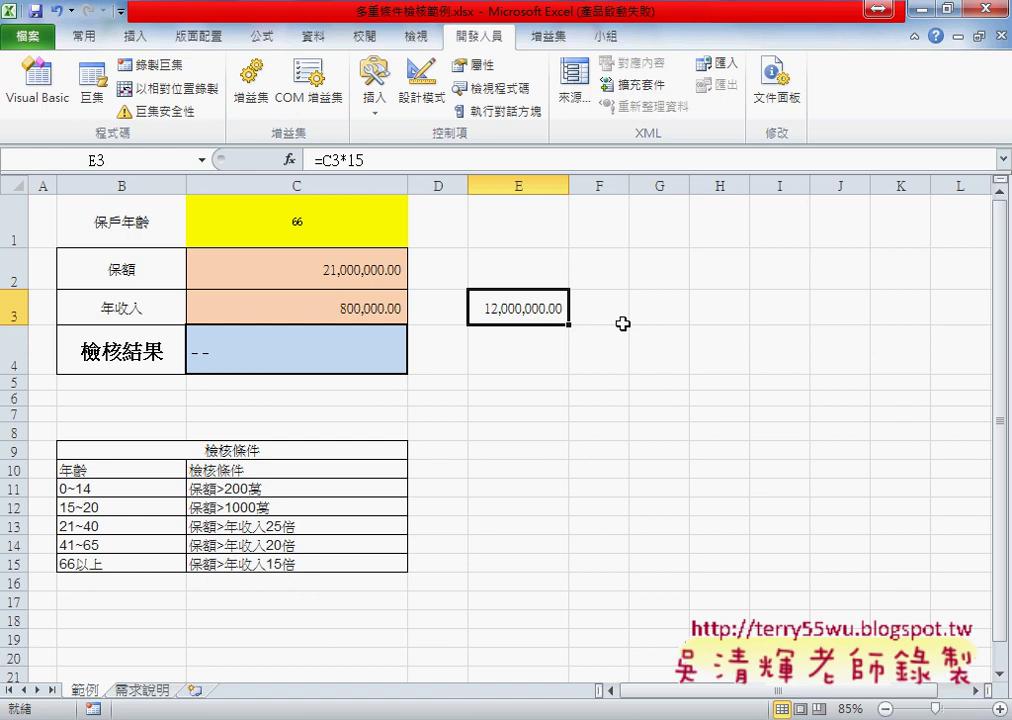
Lower the insured amount in C2 from 21,000,000 to 11,000,000.
left_click(300, 268)
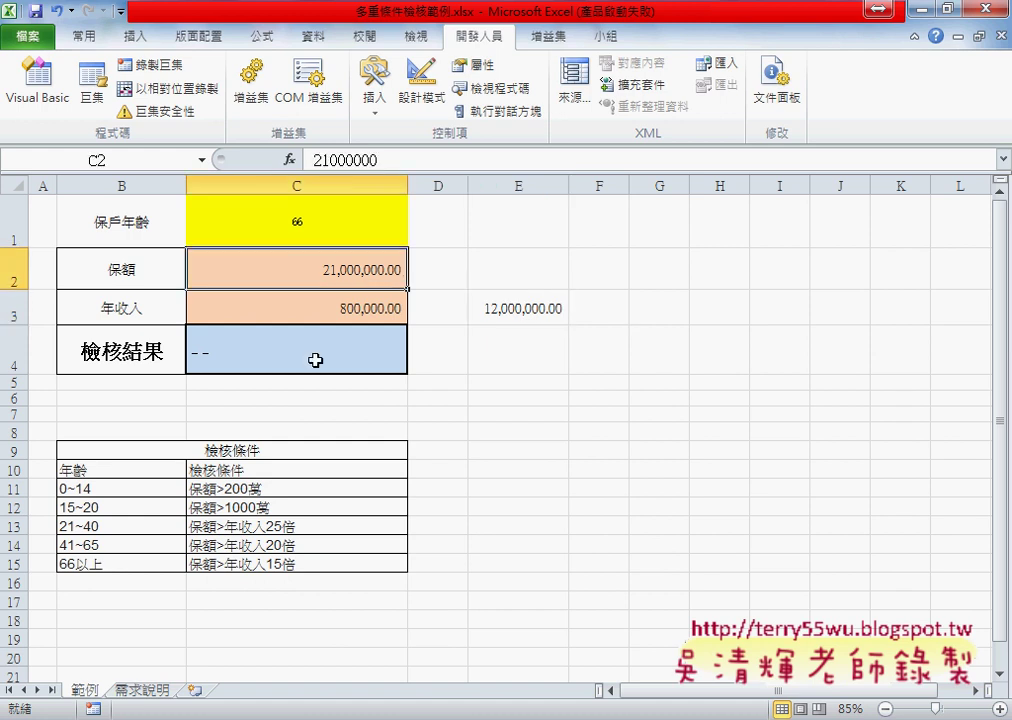
double_click(340, 275)
left_click_drag(274, 270, 286, 270)
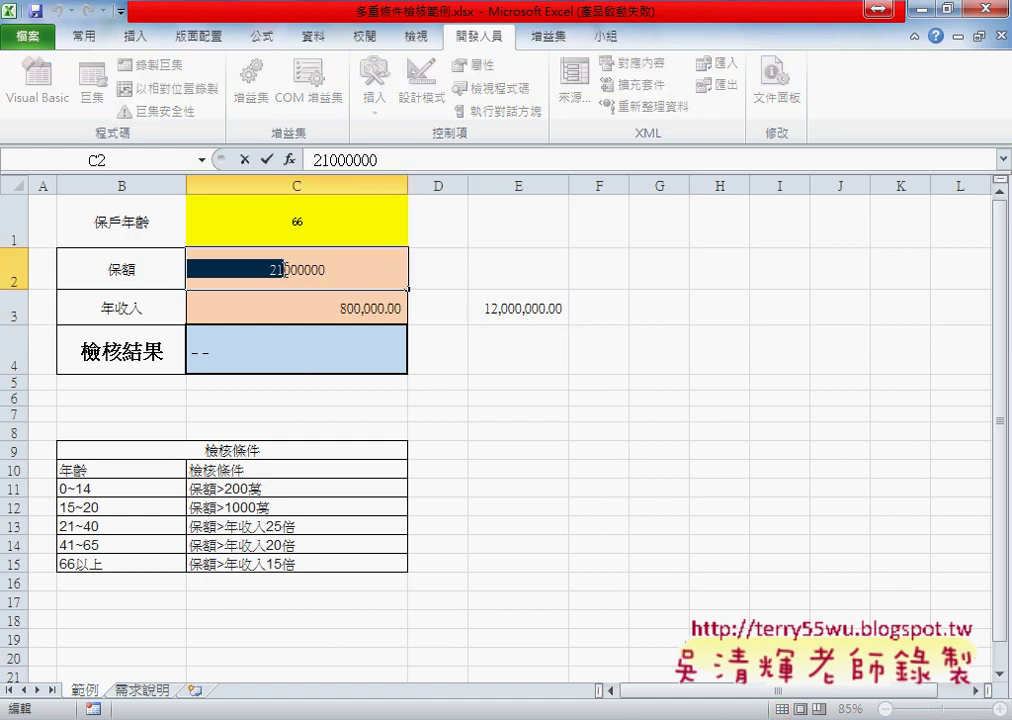
type("11")
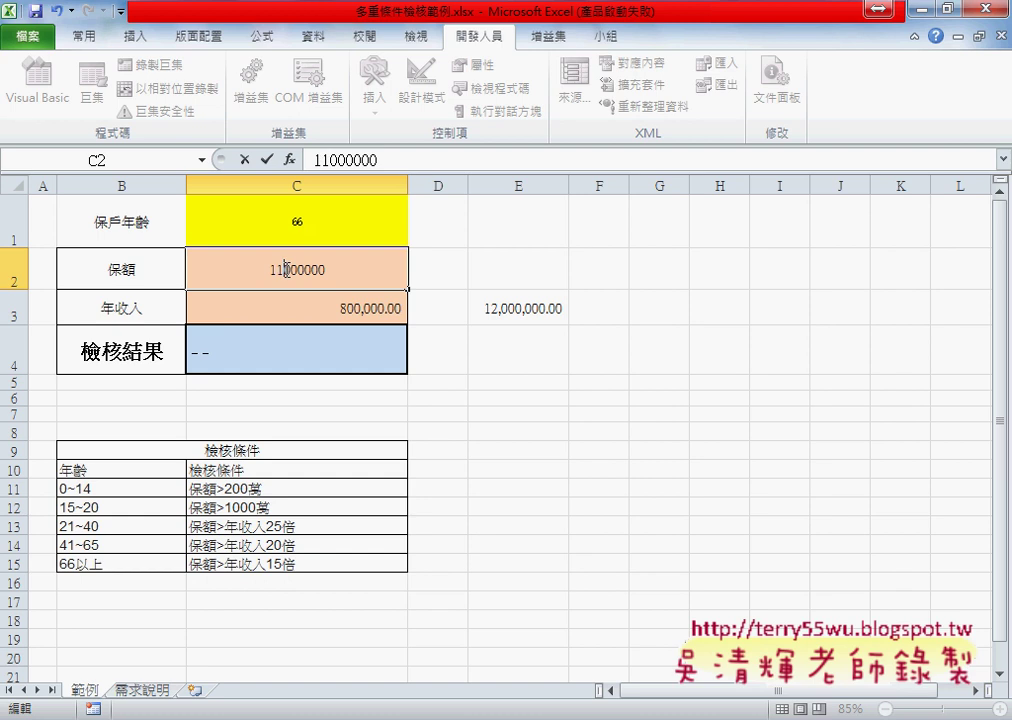
key("Return")
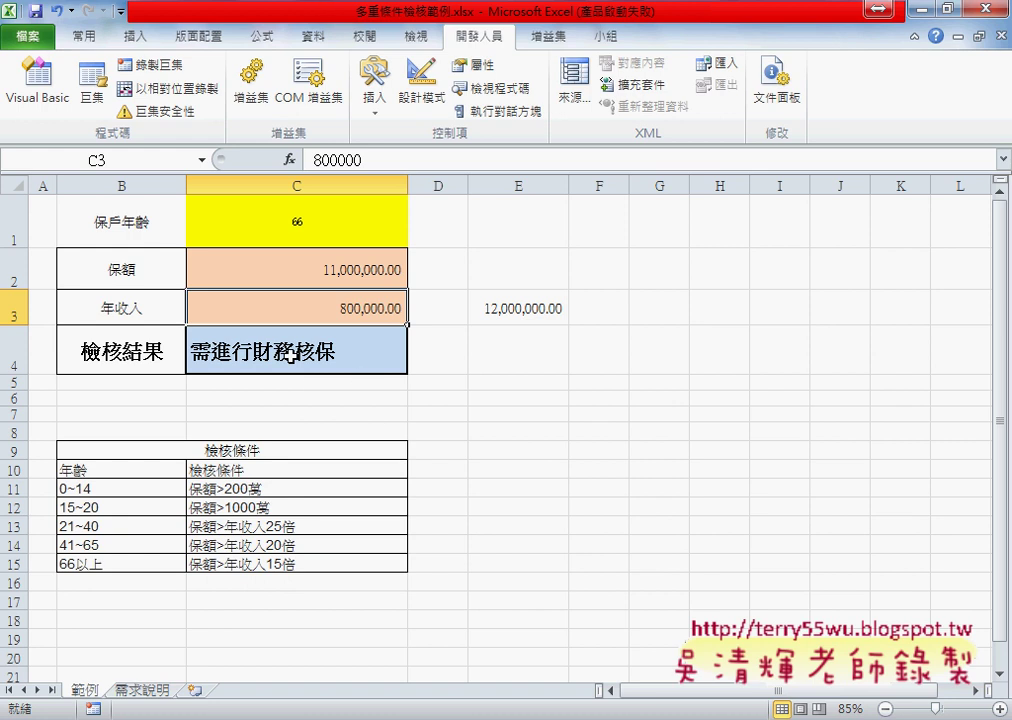
Clear C4's formula, then check 檢核條件's arguments under 使用者定義 in the function picker without inserting it.
left_click(344, 352)
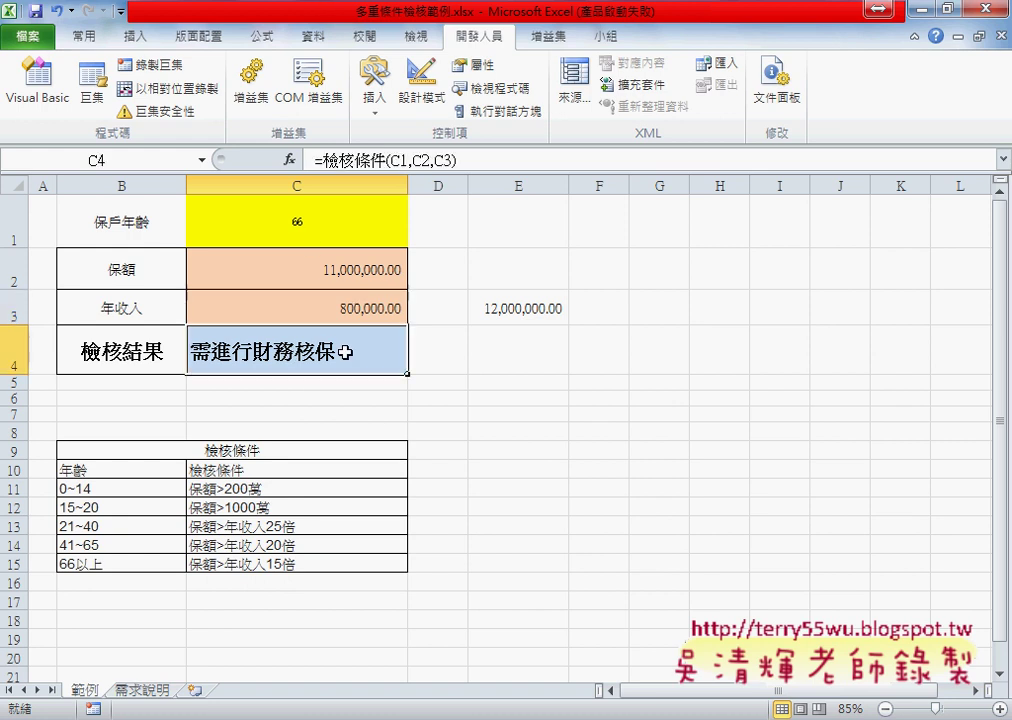
key("Delete")
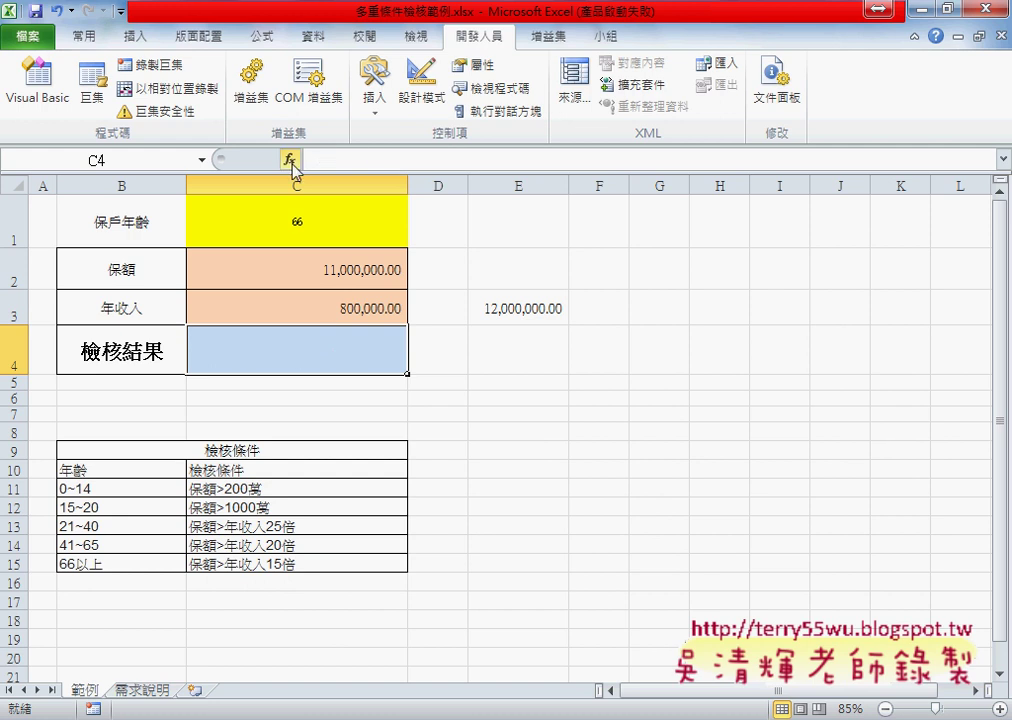
left_click(289, 159)
left_click(470, 428)
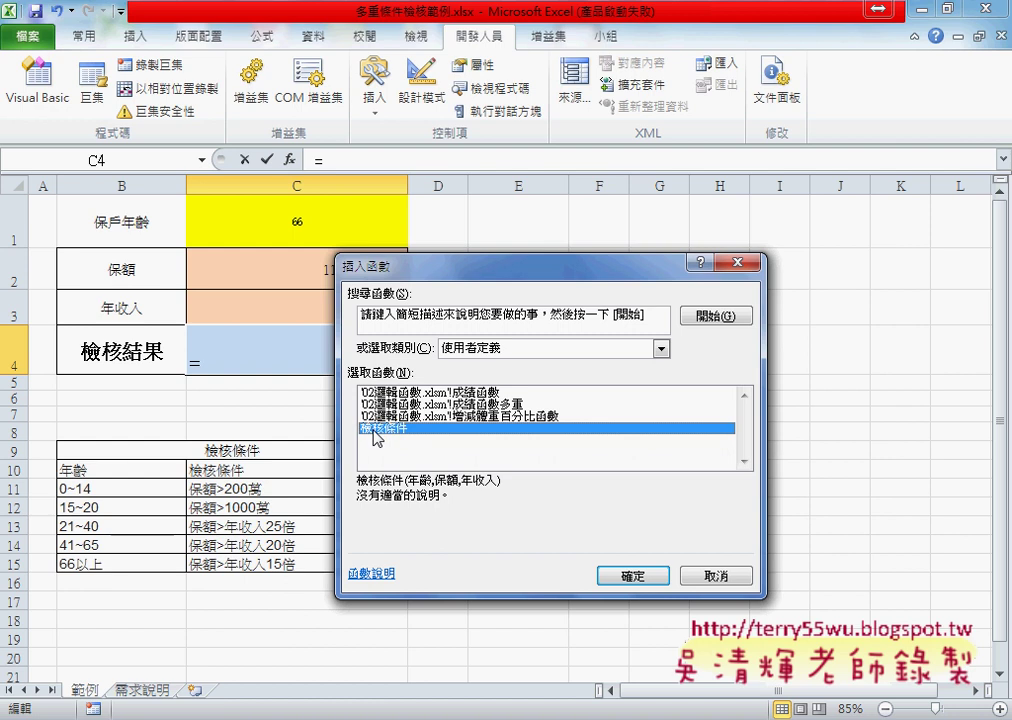
left_click(714, 577)
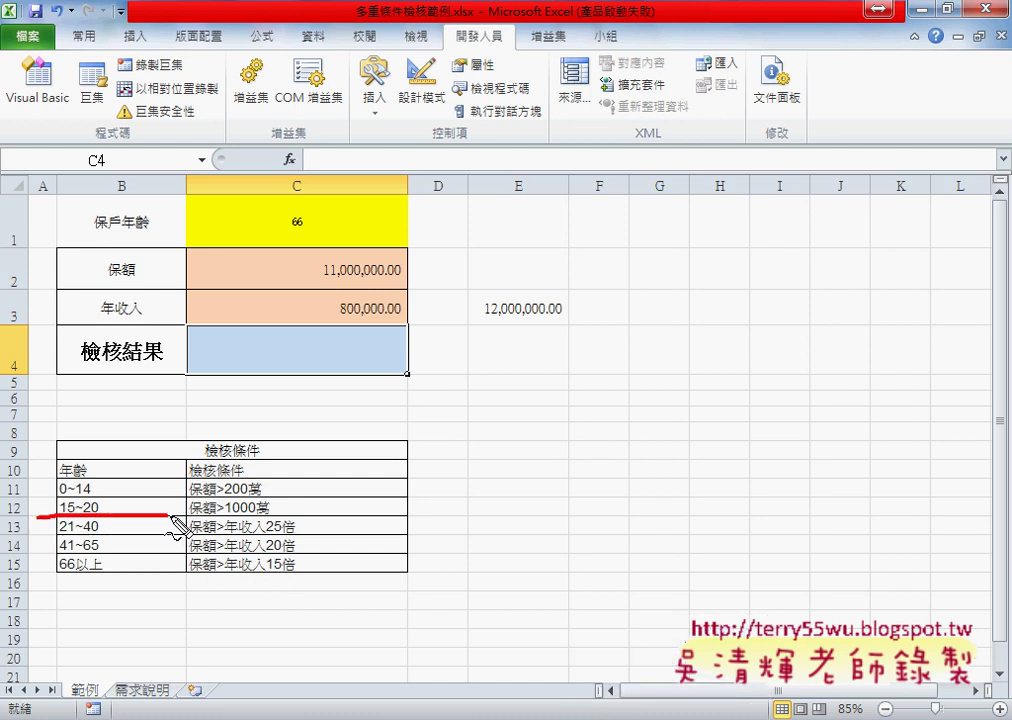
mouse_move(38, 518)
left_mouse_down()
mouse_move(443, 515)
mouse_move(404, 462)
left_mouse_up()
mouse_move(413, 466)
left_mouse_down()
mouse_move(430, 487)
mouse_move(405, 570)
mouse_move(418, 556)
left_mouse_up()
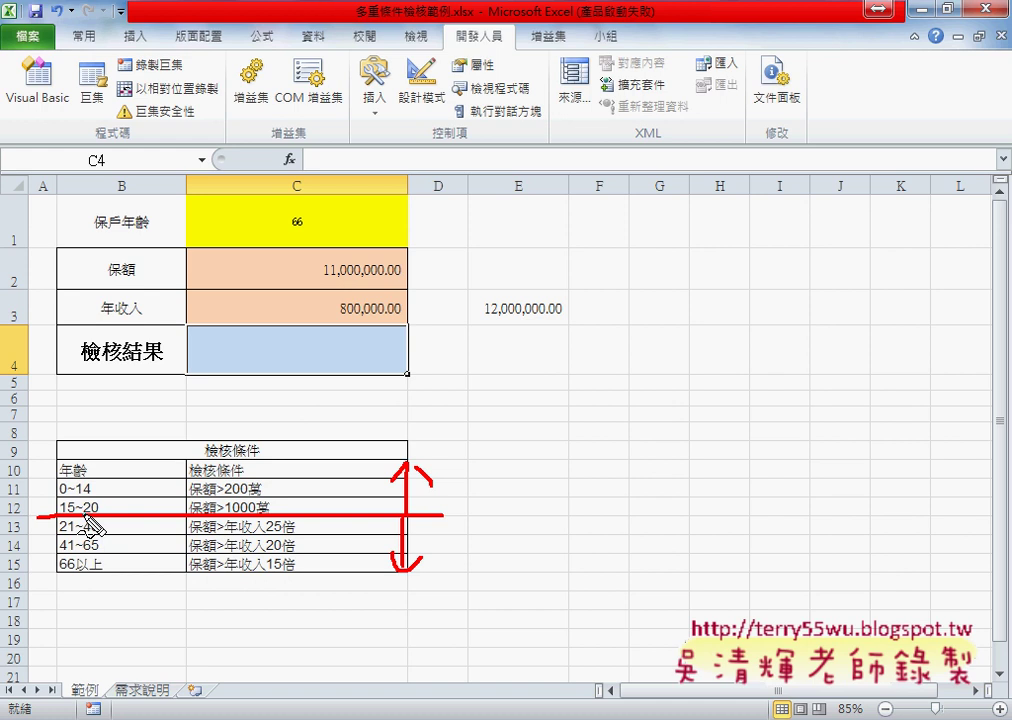
left_click_drag(228, 537, 291, 536)
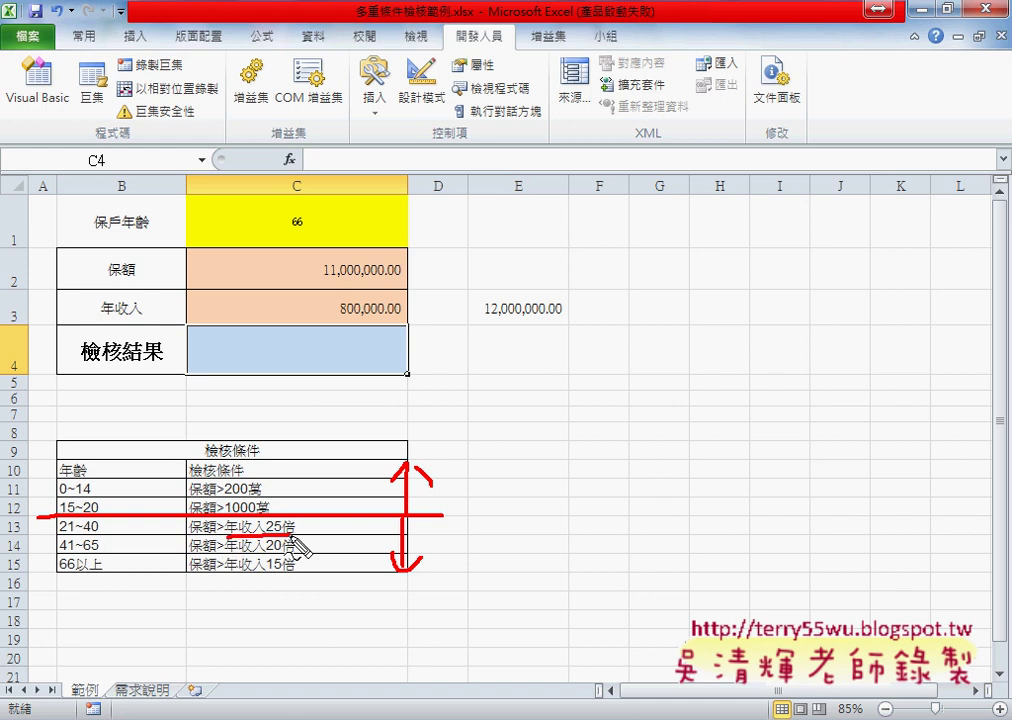
mouse_move(227, 556)
left_mouse_down()
mouse_move(292, 553)
mouse_move(288, 573)
left_mouse_up()
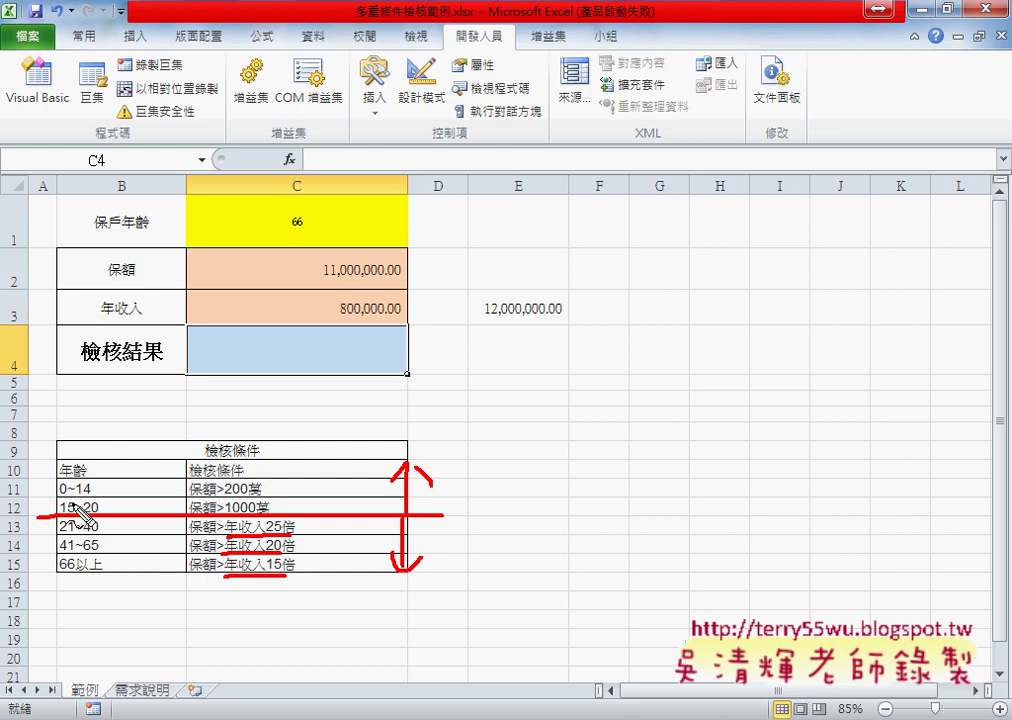
left_click_drag(72, 495, 97, 494)
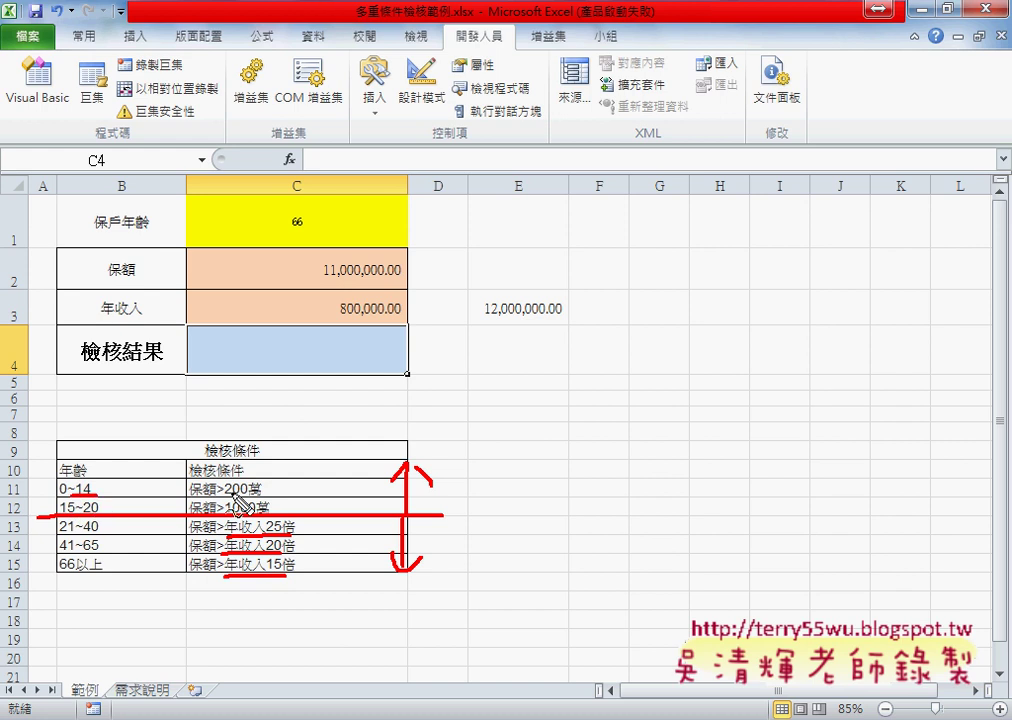
left_click_drag(226, 494, 246, 493)
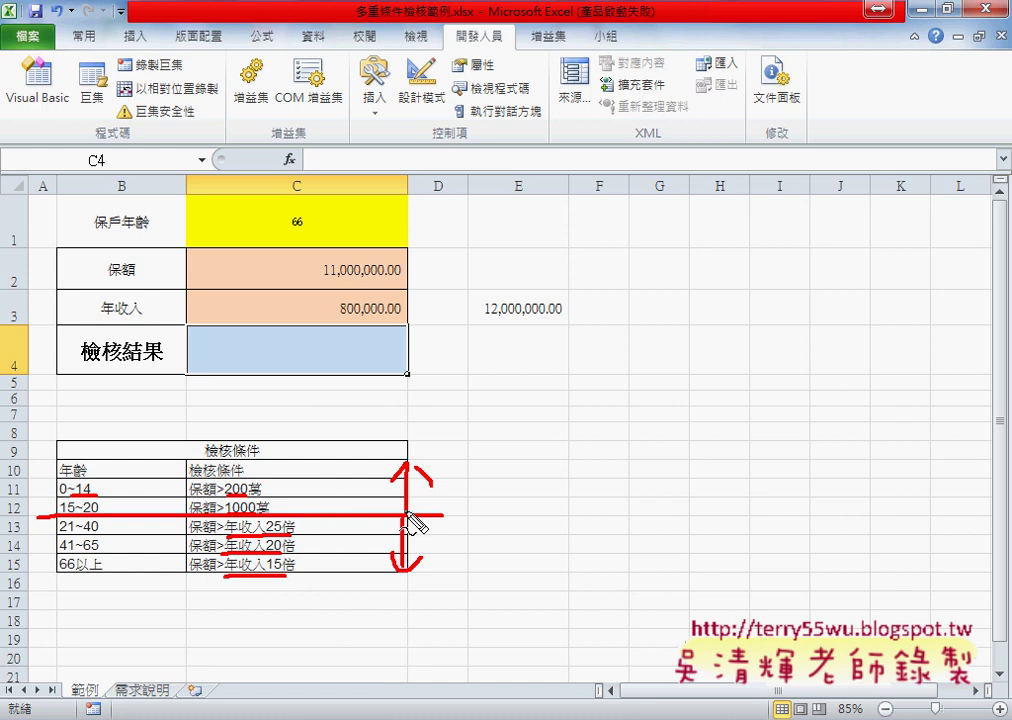
left_click_drag(438, 516, 469, 521)
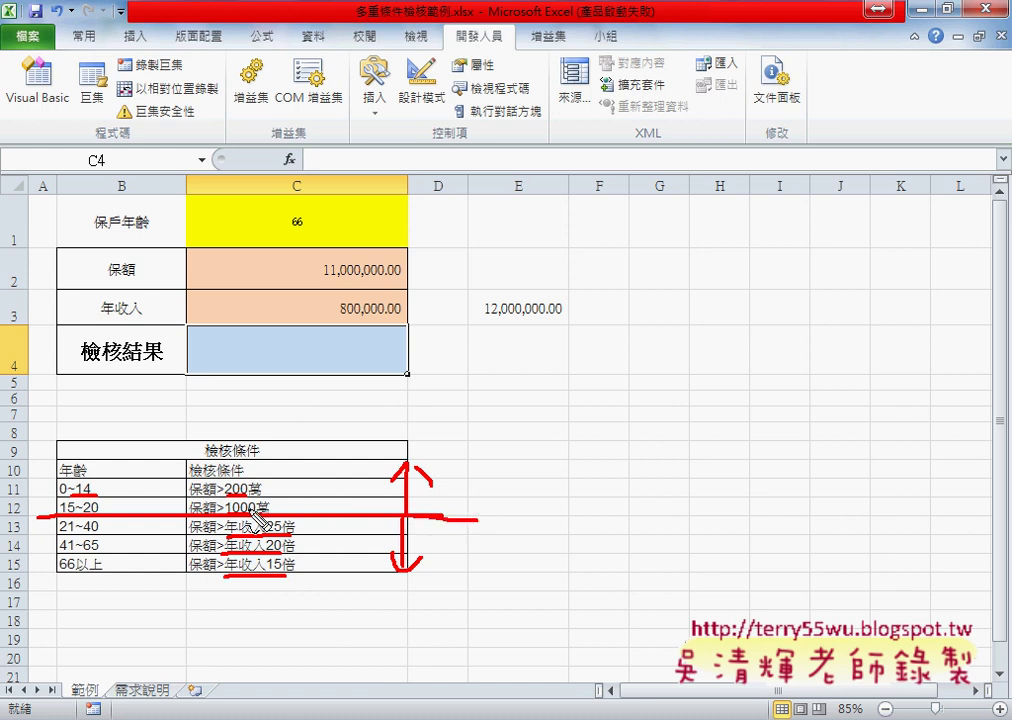
mouse_move(250, 478)
left_mouse_down()
mouse_move(270, 517)
mouse_move(340, 498)
mouse_move(318, 553)
left_mouse_up()
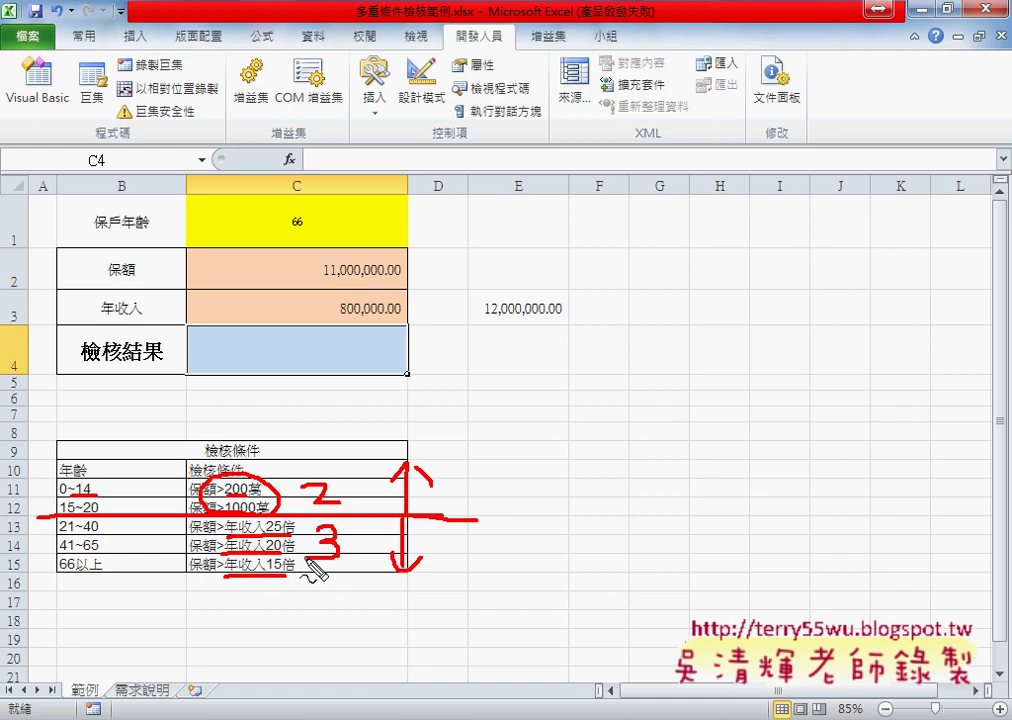
key("Escape")
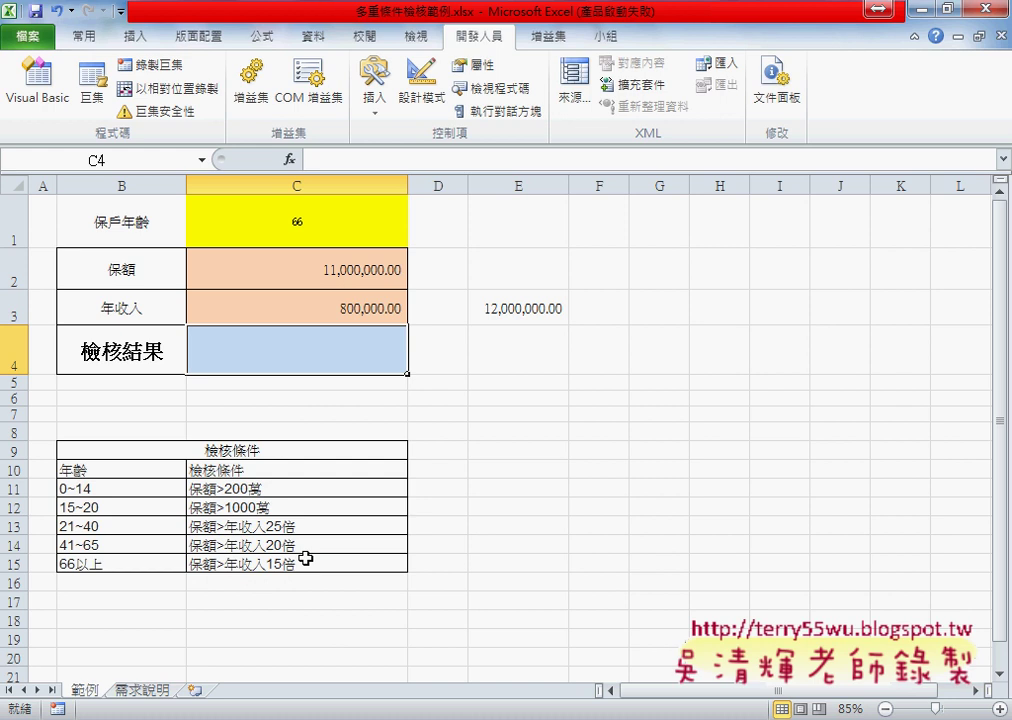
Open 檢核條件 in Module1 with a widened, maximized editor and review its nested If lines.
left_click(36, 90)
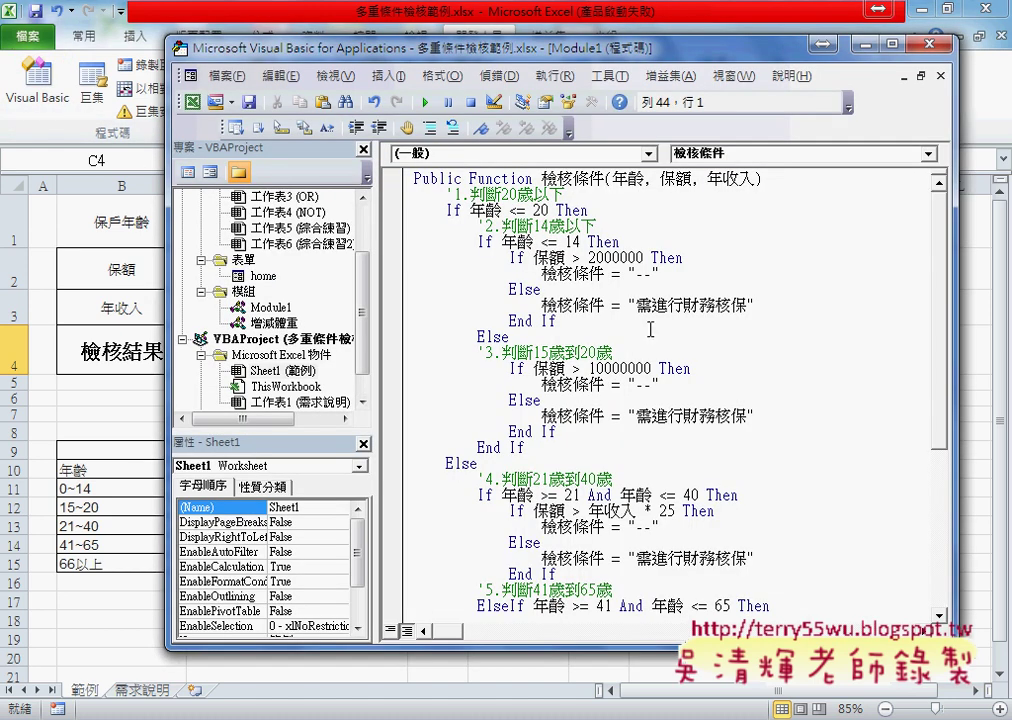
left_click_drag(376, 268, 292, 330)
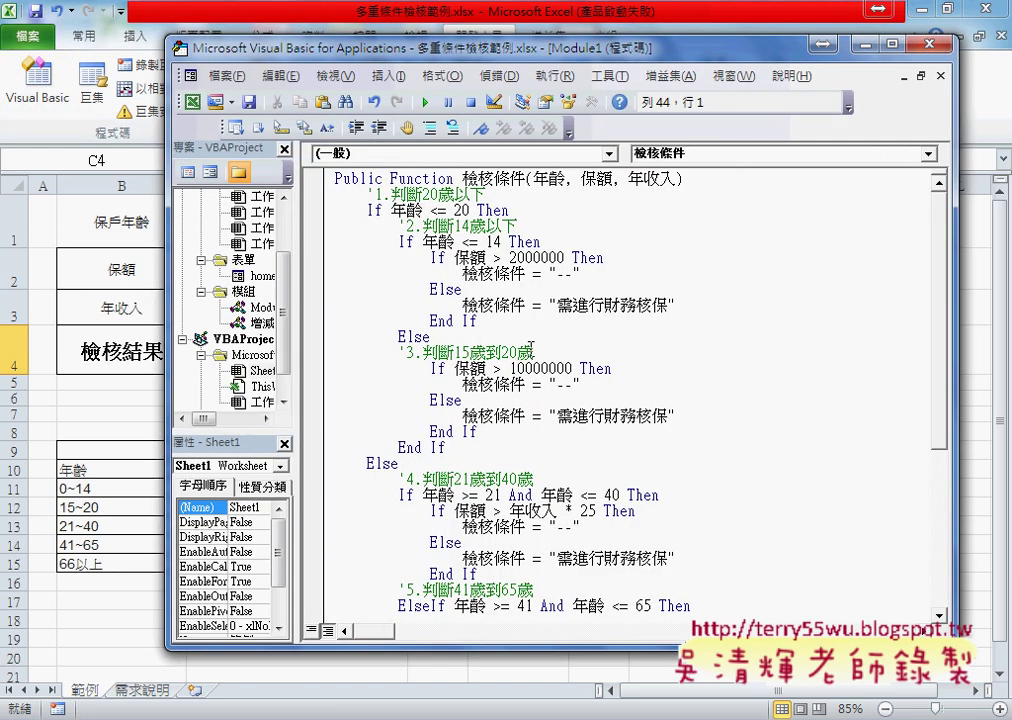
double_click(373, 211)
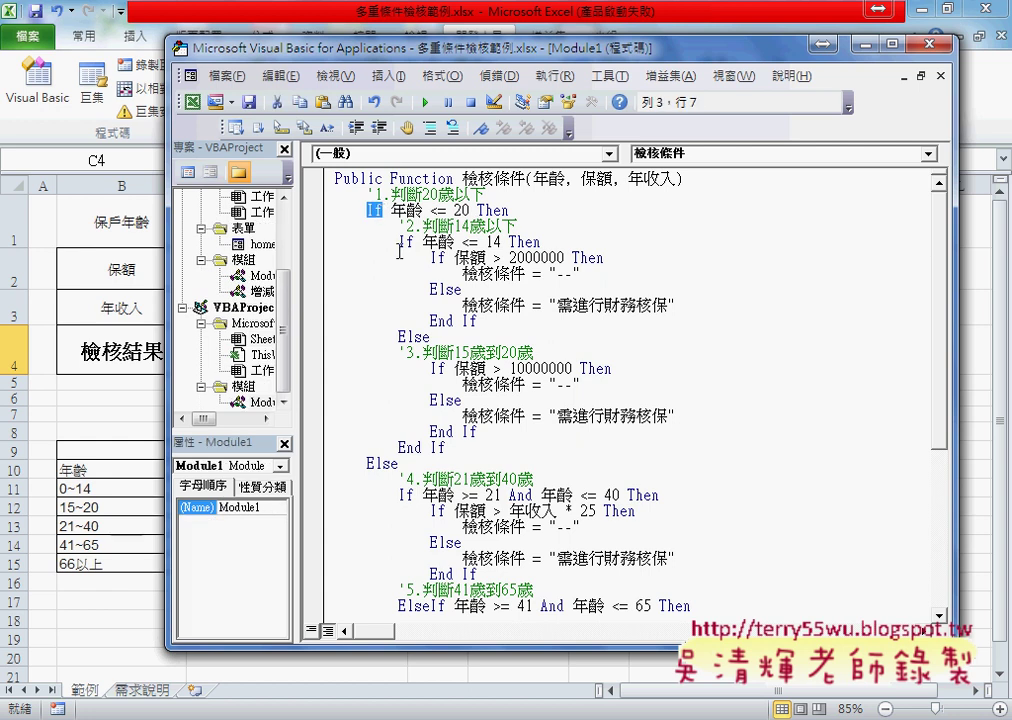
double_click(381, 47)
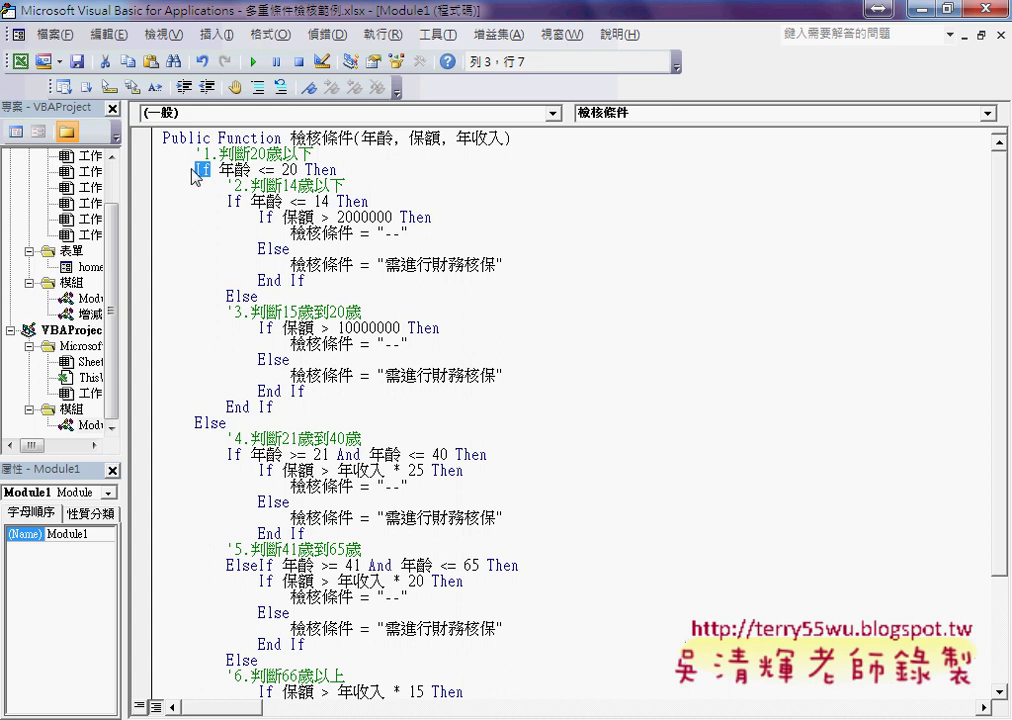
left_click_drag(165, 170, 297, 170)
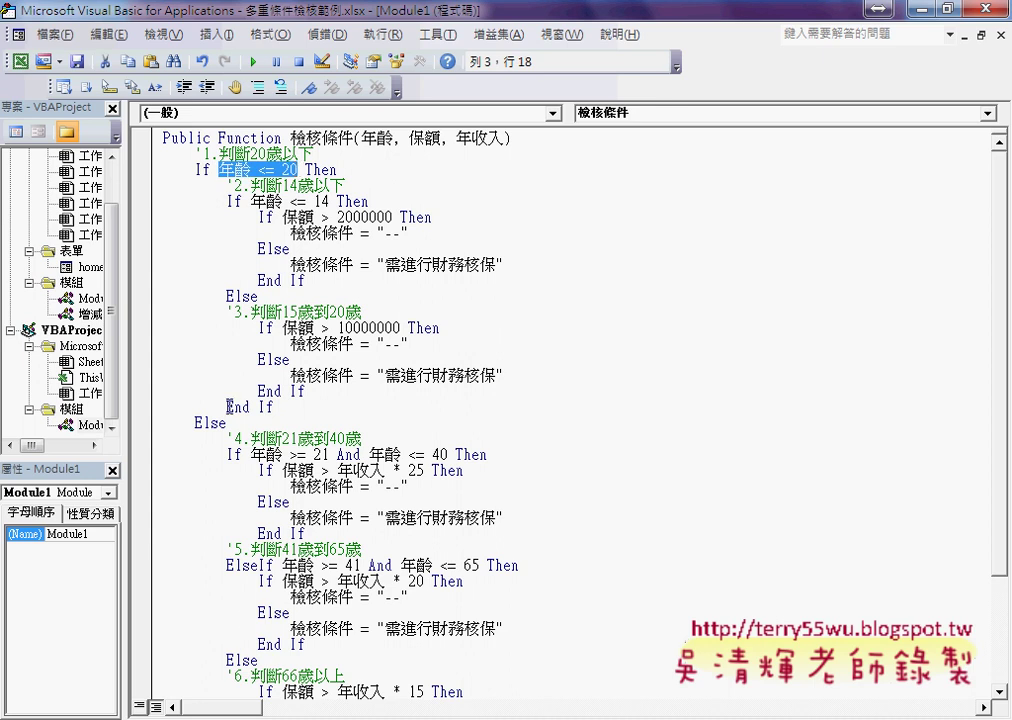
left_click(211, 423)
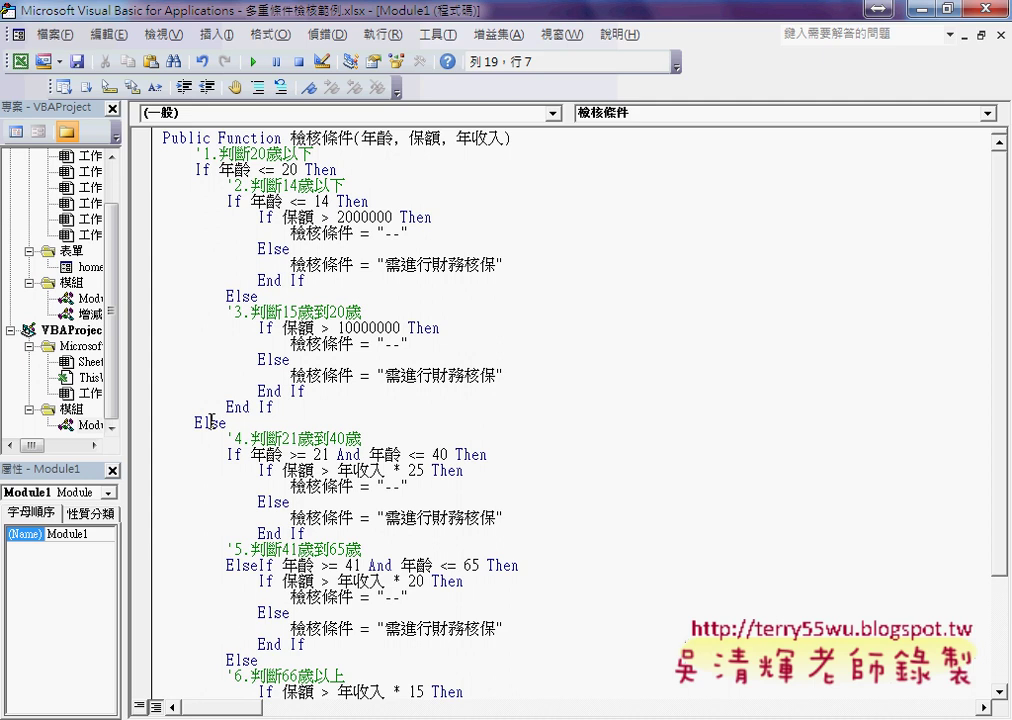
scroll(211, 423, "down", 2)
scroll(200, 550, "down", 1)
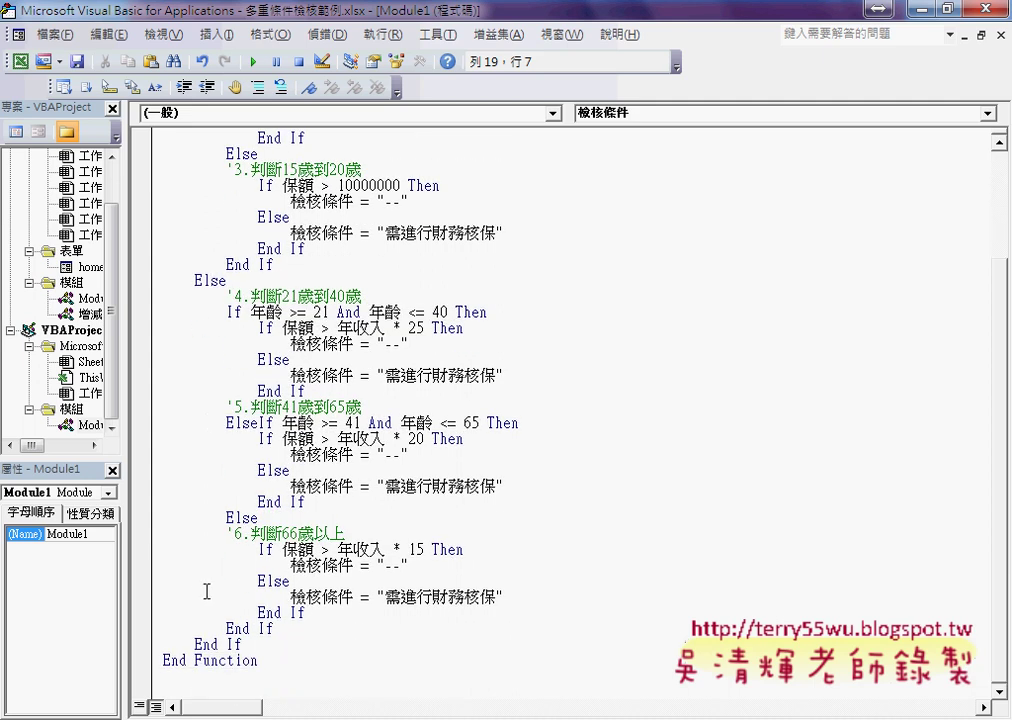
scroll(215, 594, "up", 3)
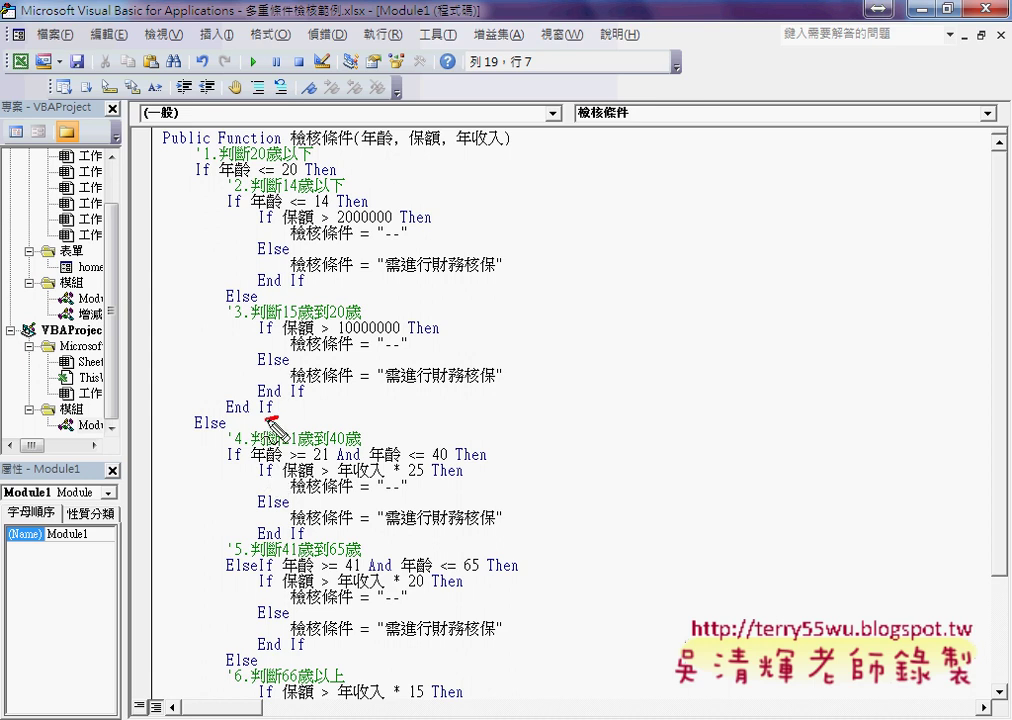
Circle the under-20 and over-20 blocks with the screen pen and label them ≤20 and >20.
mouse_move(270, 421)
left_mouse_down()
mouse_move(230, 199)
mouse_move(492, 233)
mouse_move(330, 425)
mouse_move(283, 420)
left_mouse_up()
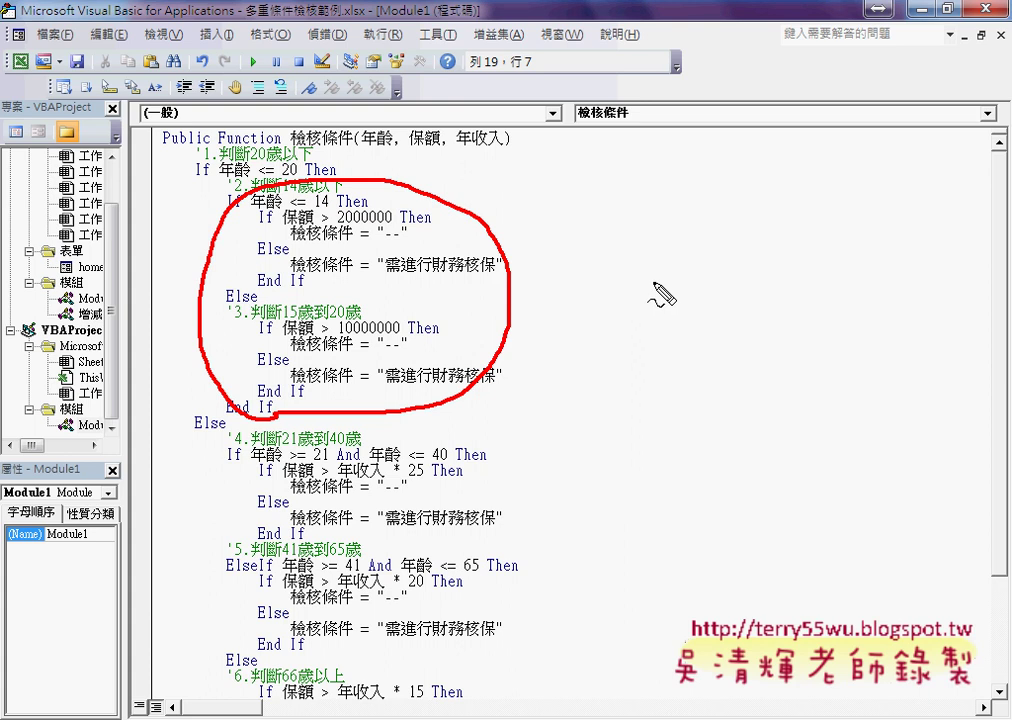
mouse_move(660, 284)
left_mouse_down()
mouse_move(662, 314)
mouse_move(714, 314)
mouse_move(748, 290)
left_mouse_up()
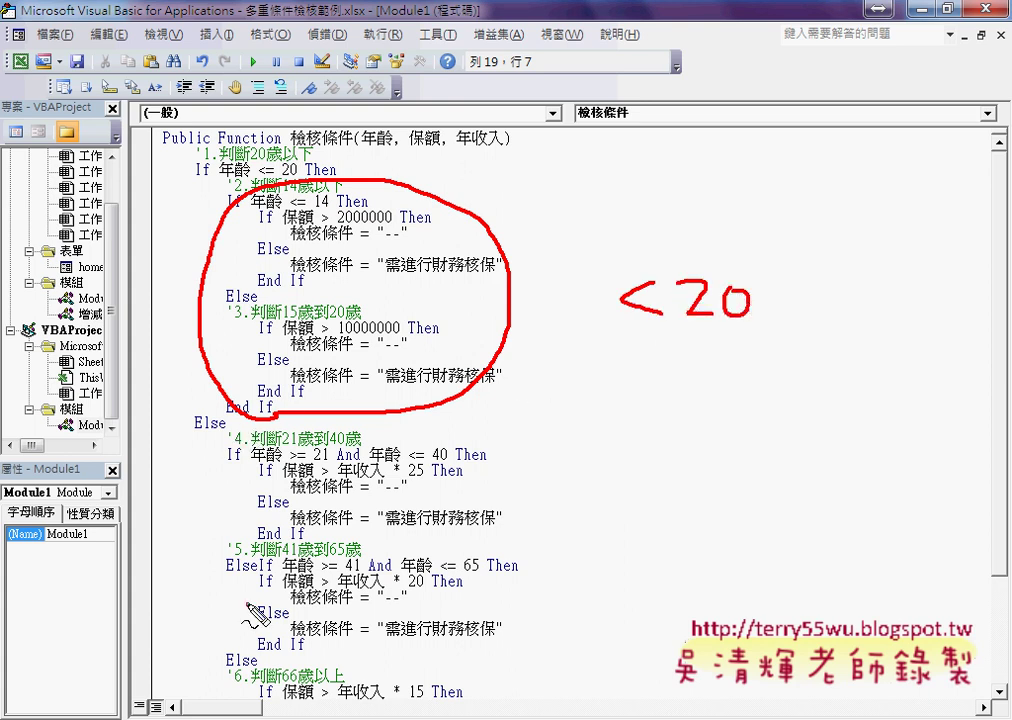
left_click_drag(255, 500, 310, 632)
left_click_drag(630, 512, 630, 560)
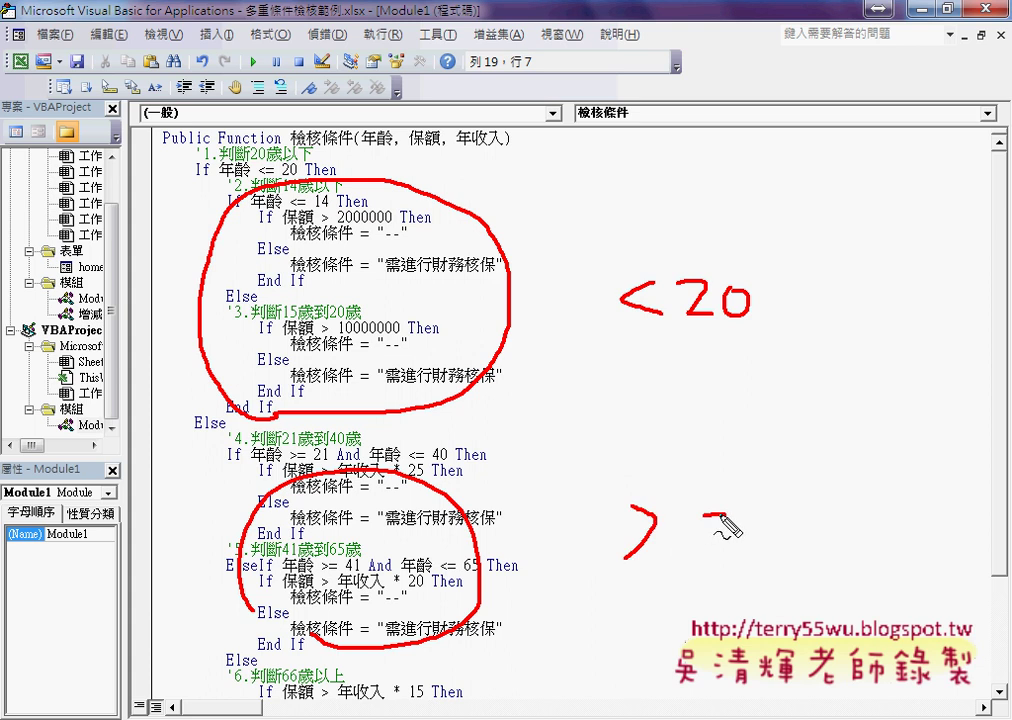
mouse_move(706, 520)
left_mouse_down()
mouse_move(738, 545)
mouse_move(762, 532)
left_mouse_up()
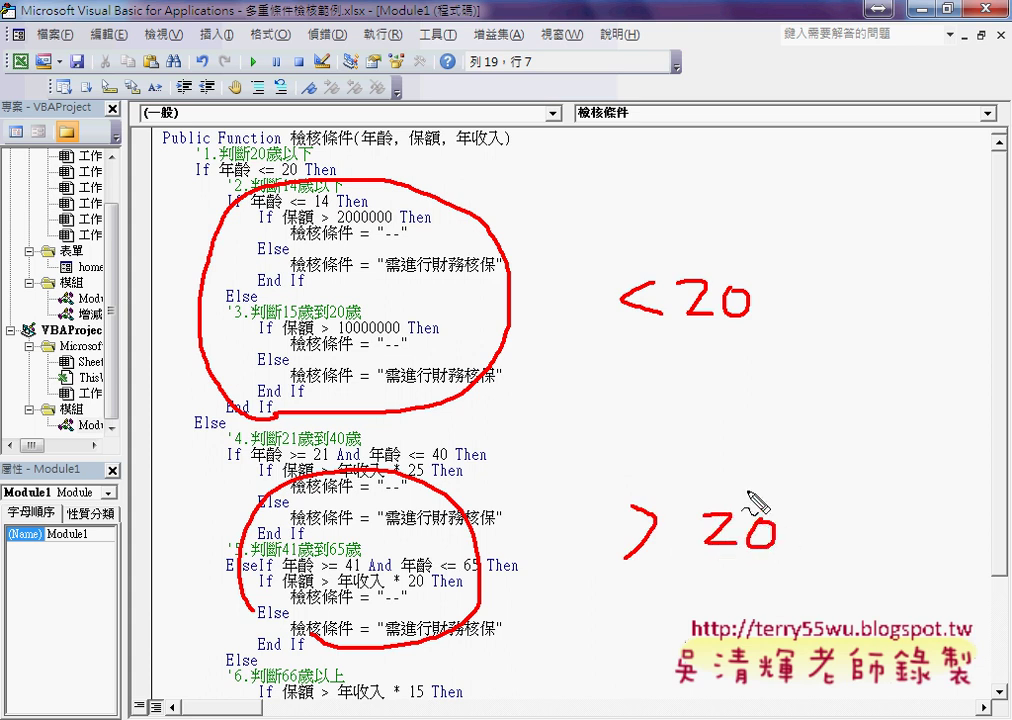
left_click_drag(625, 310, 768, 328)
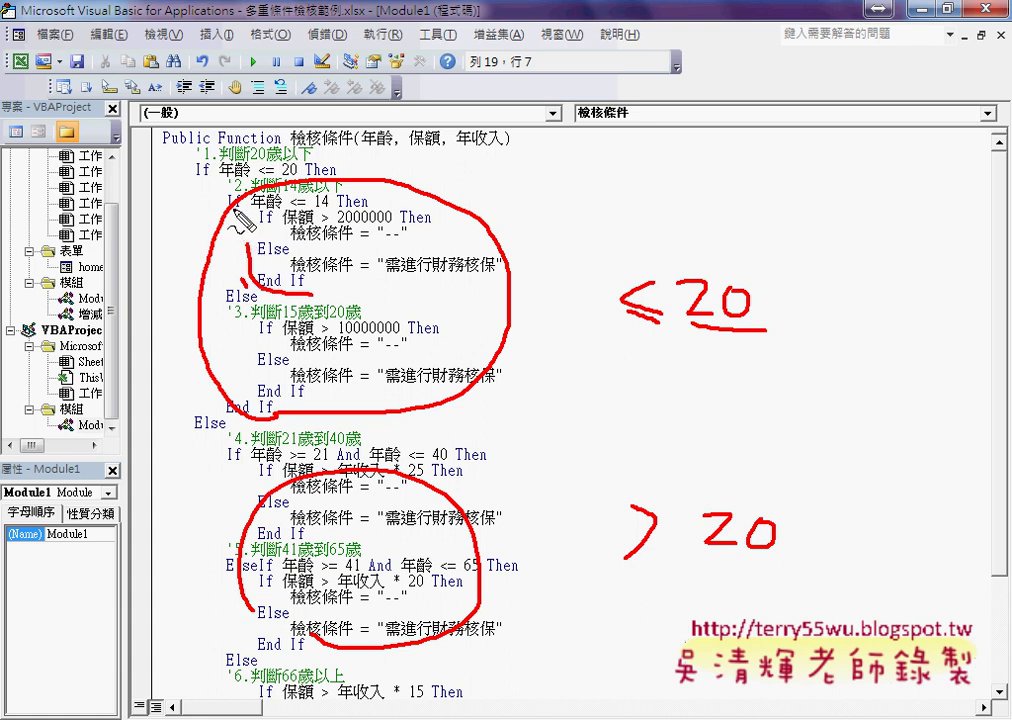
Loop the inner 保額 checks and label them ≤14 and 15-20.
mouse_move(263, 266)
left_mouse_down()
mouse_move(250, 200)
mouse_move(440, 215)
mouse_move(460, 290)
mouse_move(316, 306)
left_mouse_up()
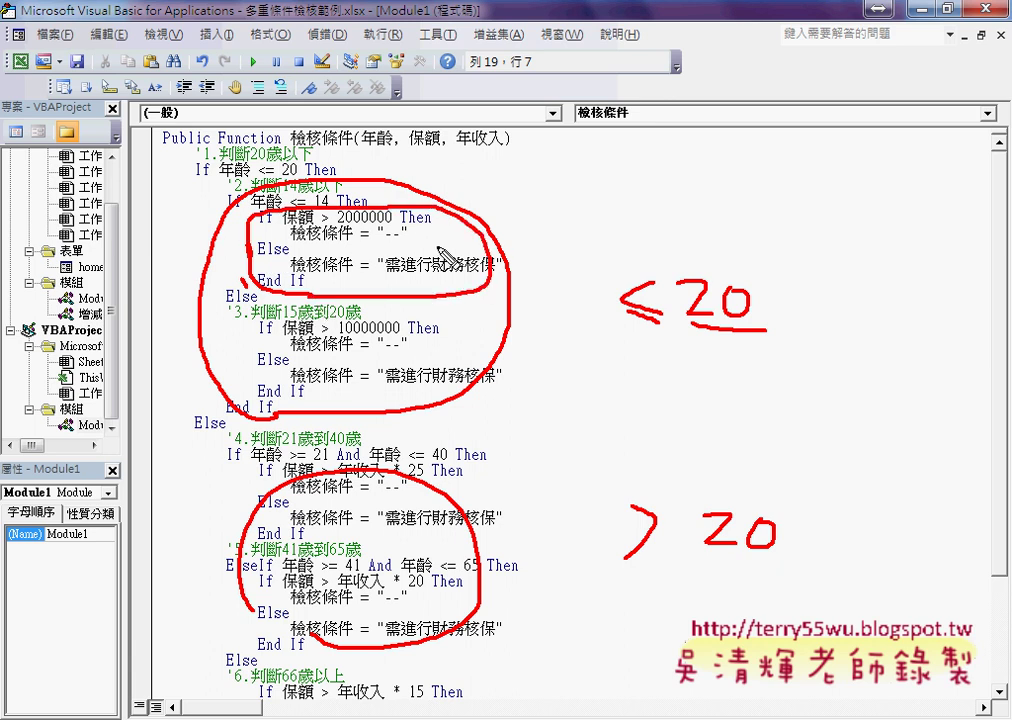
mouse_move(547, 224)
left_mouse_down()
mouse_move(549, 245)
mouse_move(590, 232)
left_mouse_up()
left_click_drag(585, 215, 587, 250)
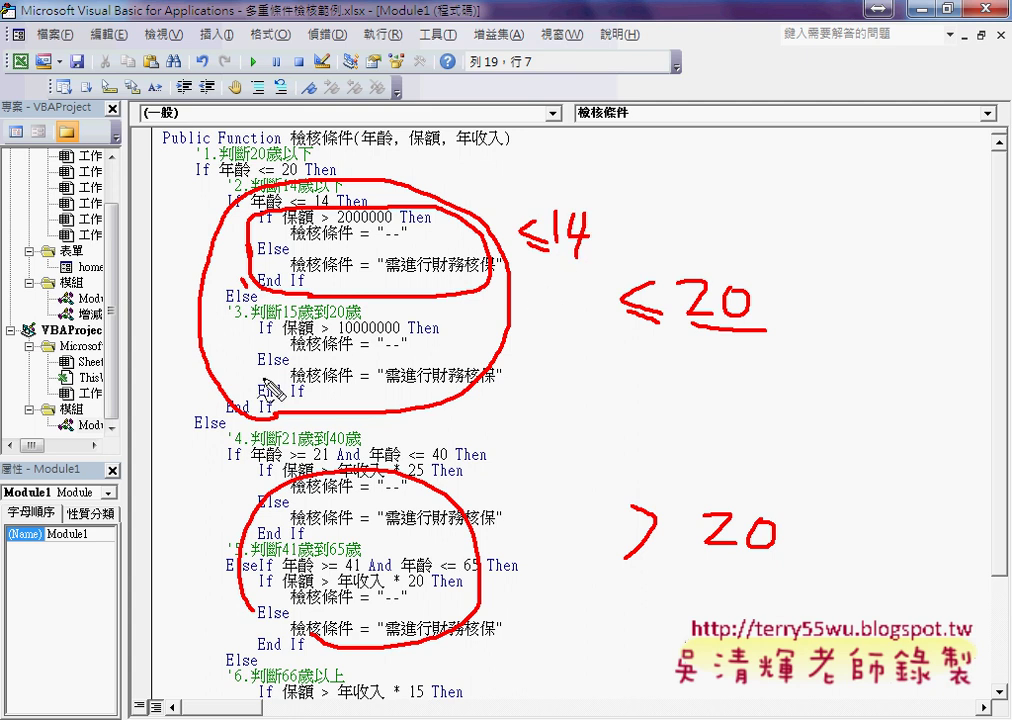
mouse_move(258, 358)
left_mouse_down()
mouse_move(355, 372)
mouse_move(300, 393)
left_mouse_up()
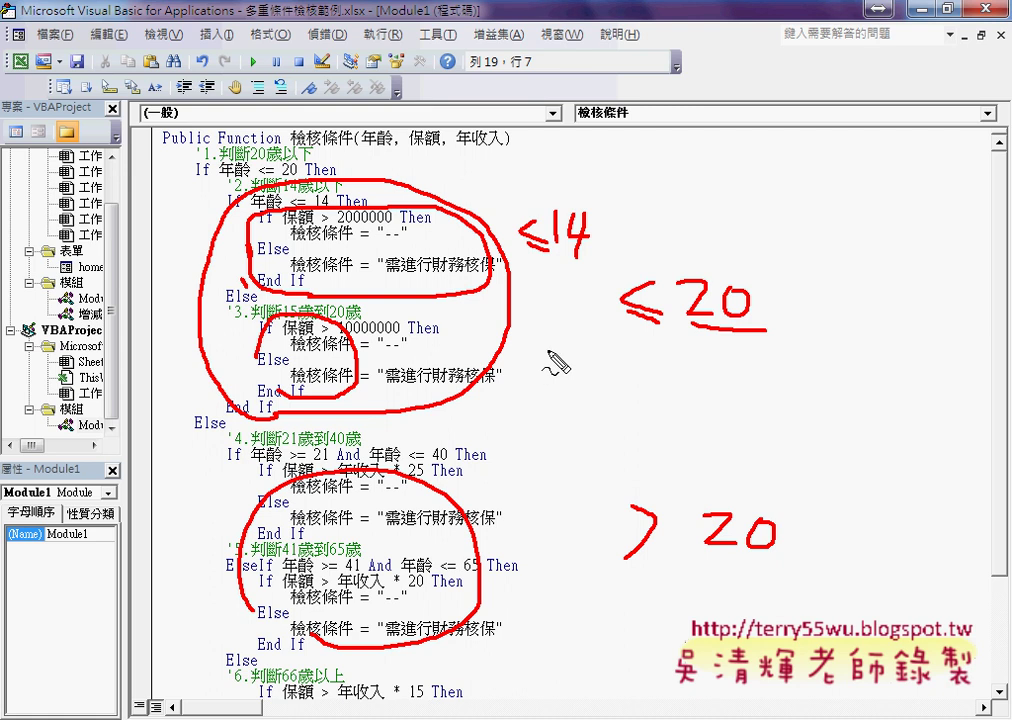
mouse_move(547, 350)
left_mouse_down()
mouse_move(548, 378)
mouse_move(618, 365)
left_mouse_up()
mouse_move(634, 356)
left_mouse_down()
mouse_move(662, 377)
mouse_move(700, 378)
mouse_move(682, 352)
left_mouse_up()
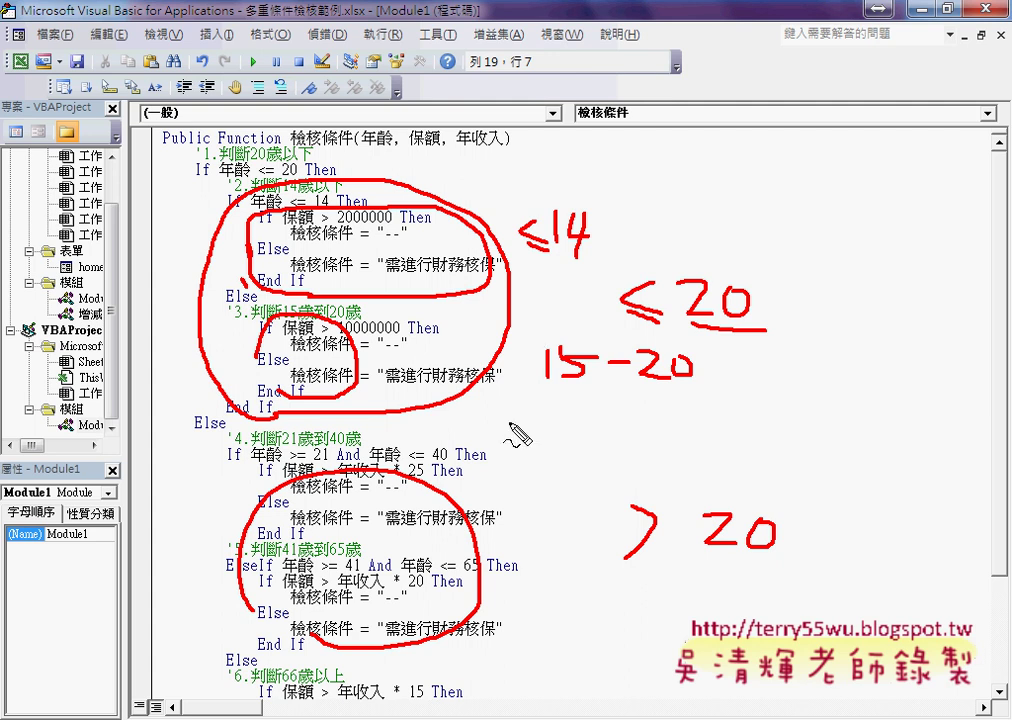
Underline the 21, 41歲到65歲 and 66歲以上 age conditions.
left_click_drag(289, 443, 320, 446)
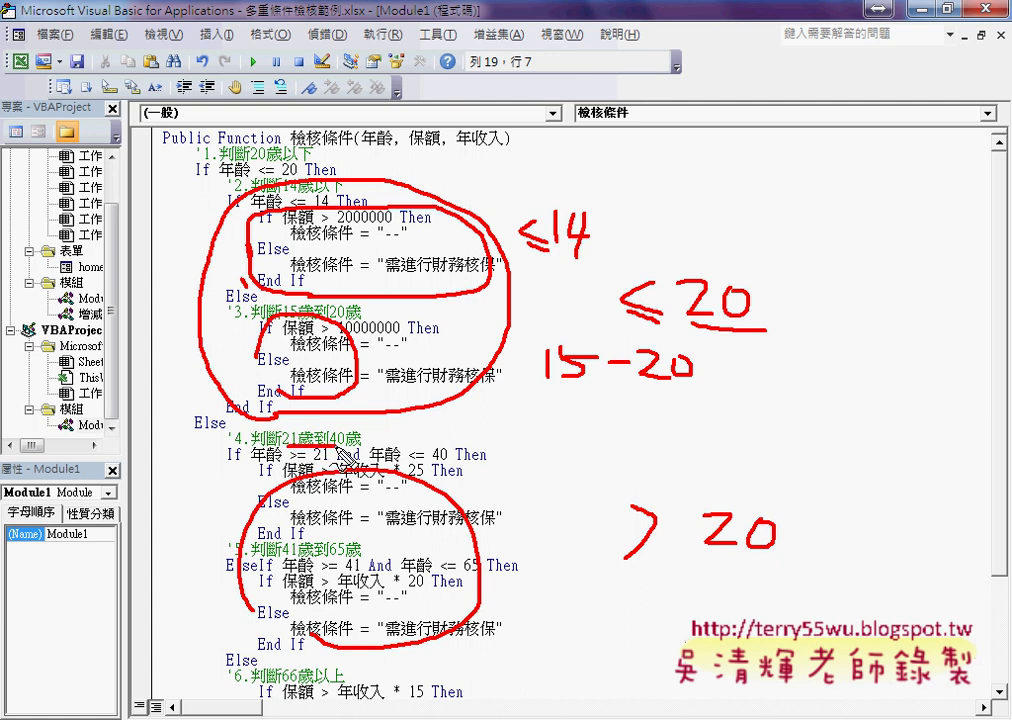
left_click_drag(283, 556, 342, 559)
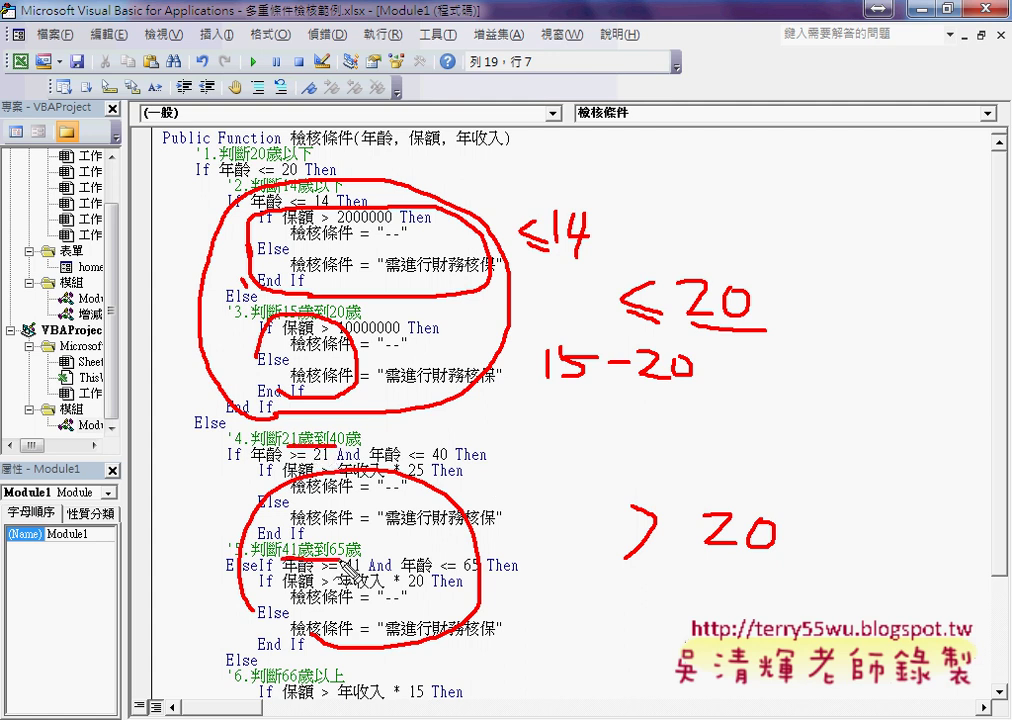
left_click_drag(268, 681, 322, 680)
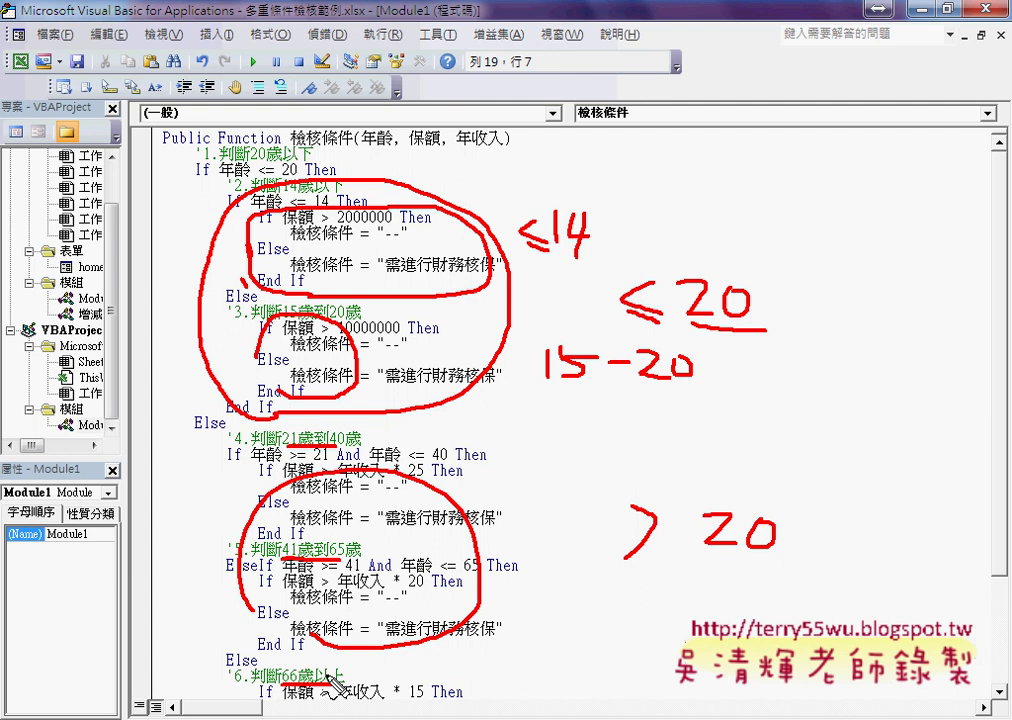
Clear the ink and delete the under-20 and over-20 inner branches.
key("Escape")
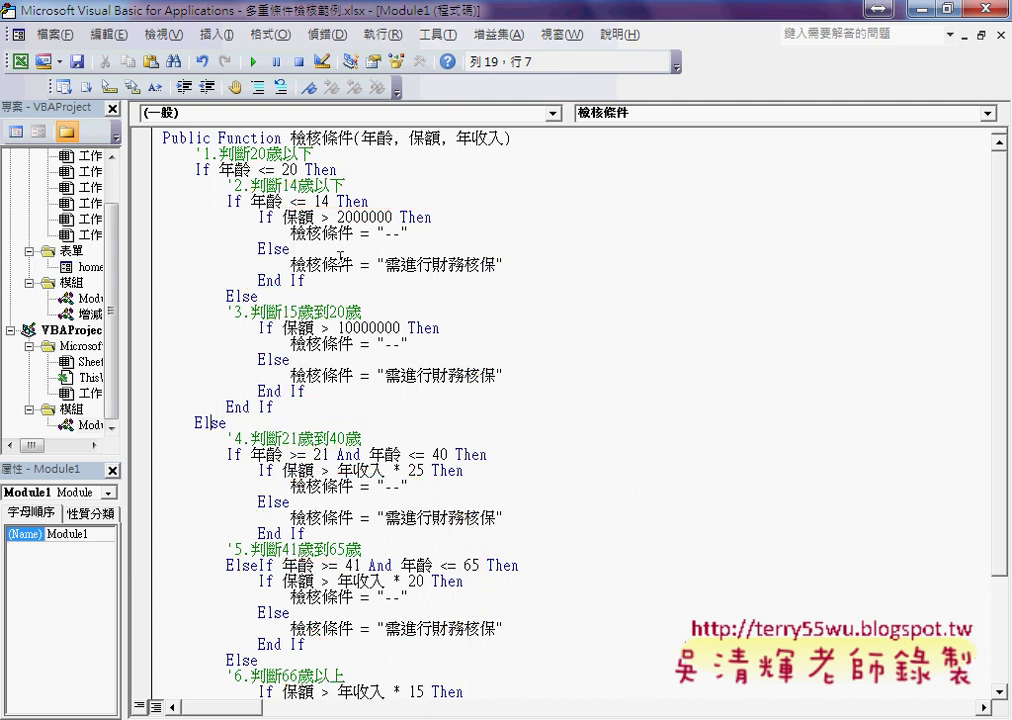
left_click_drag(165, 185, 336, 408)
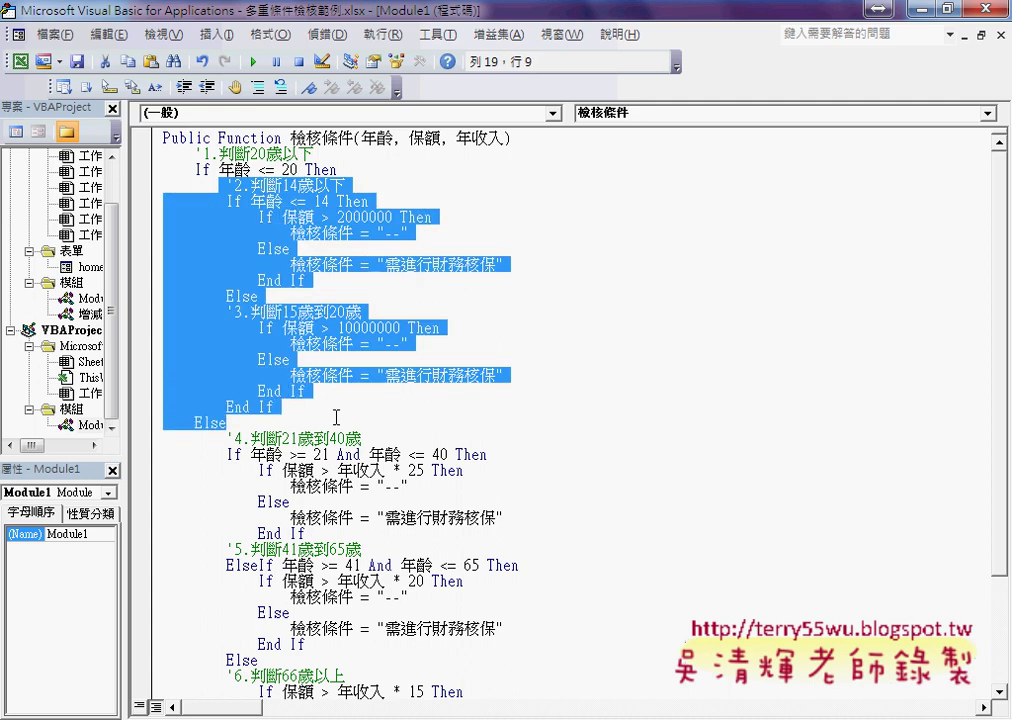
key("Delete")
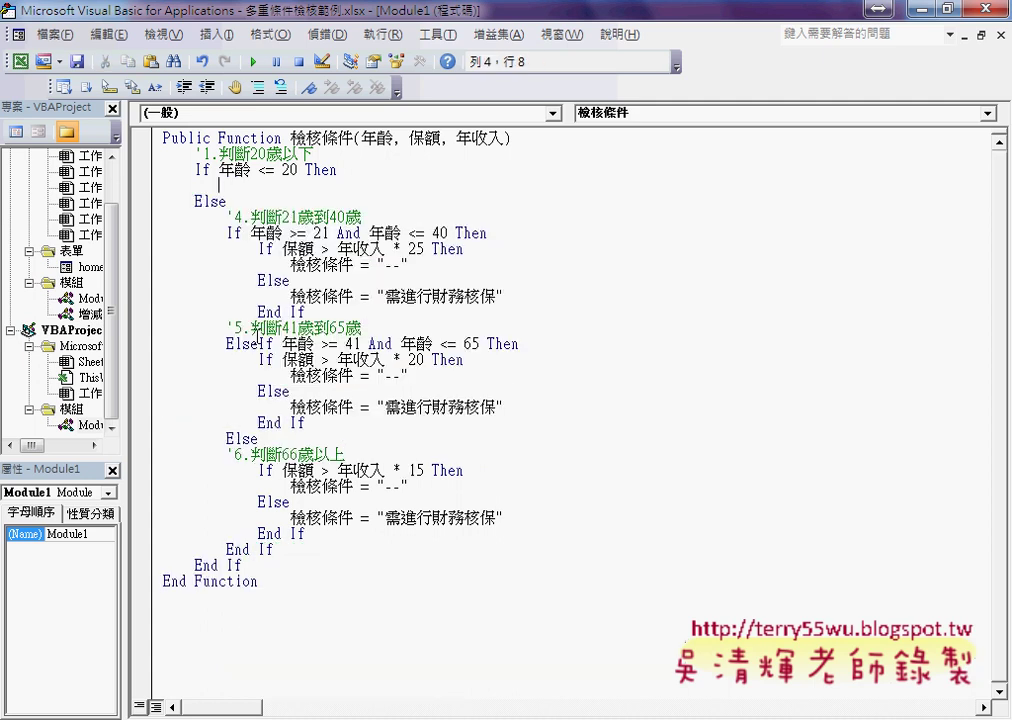
left_click_drag(210, 221, 240, 547)
key("Delete")
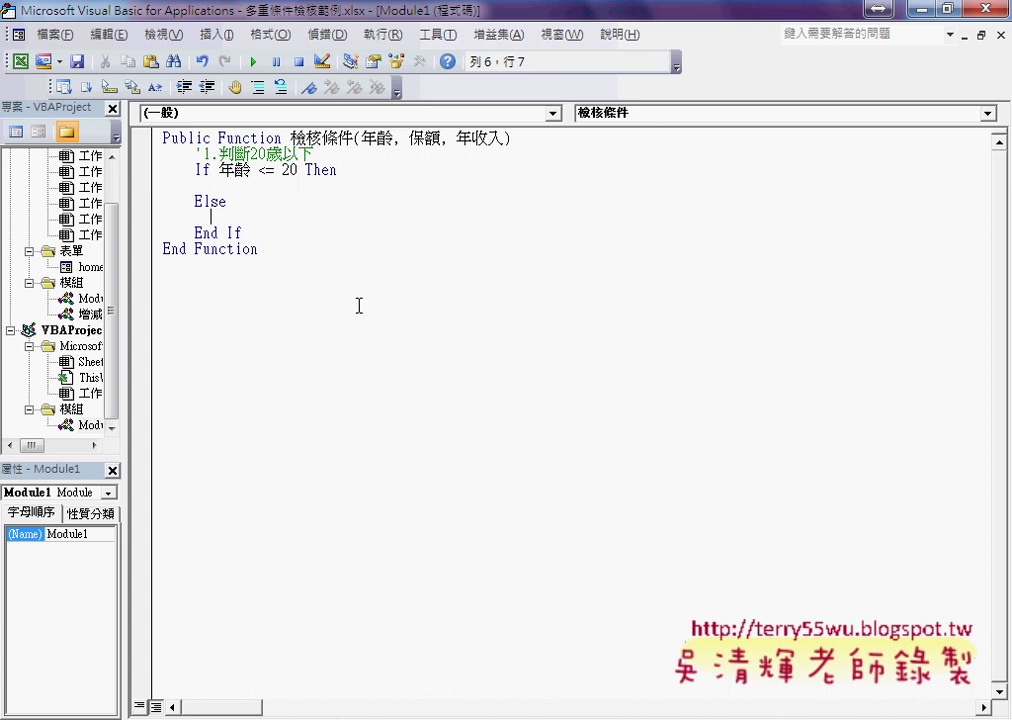
Point out the 年齡 <= 20 If/Else/End If shell, then undo to restore the deleted branches.
left_click_drag(217, 170, 292, 174)
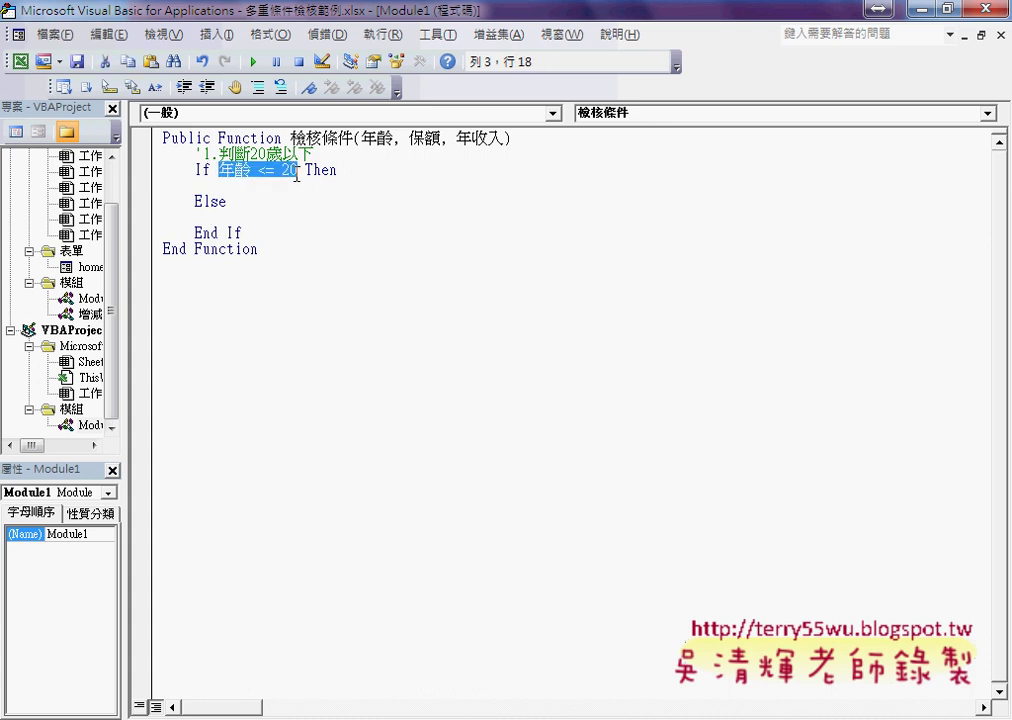
left_click(212, 203)
left_click(221, 234)
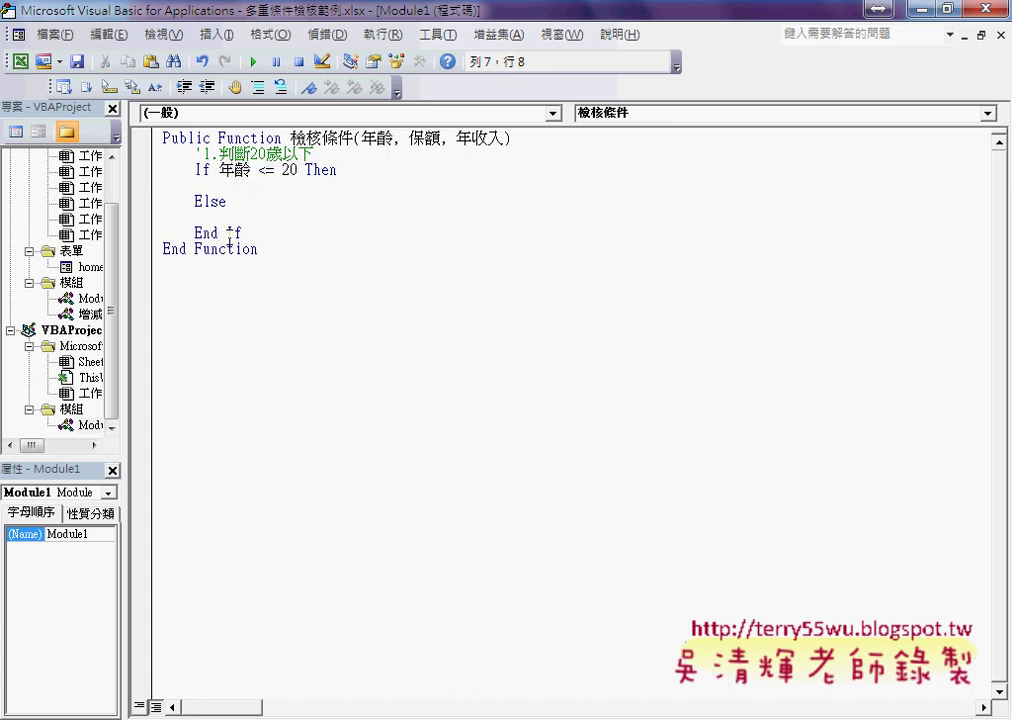
key("ctrl+z")
key("ctrl+z")
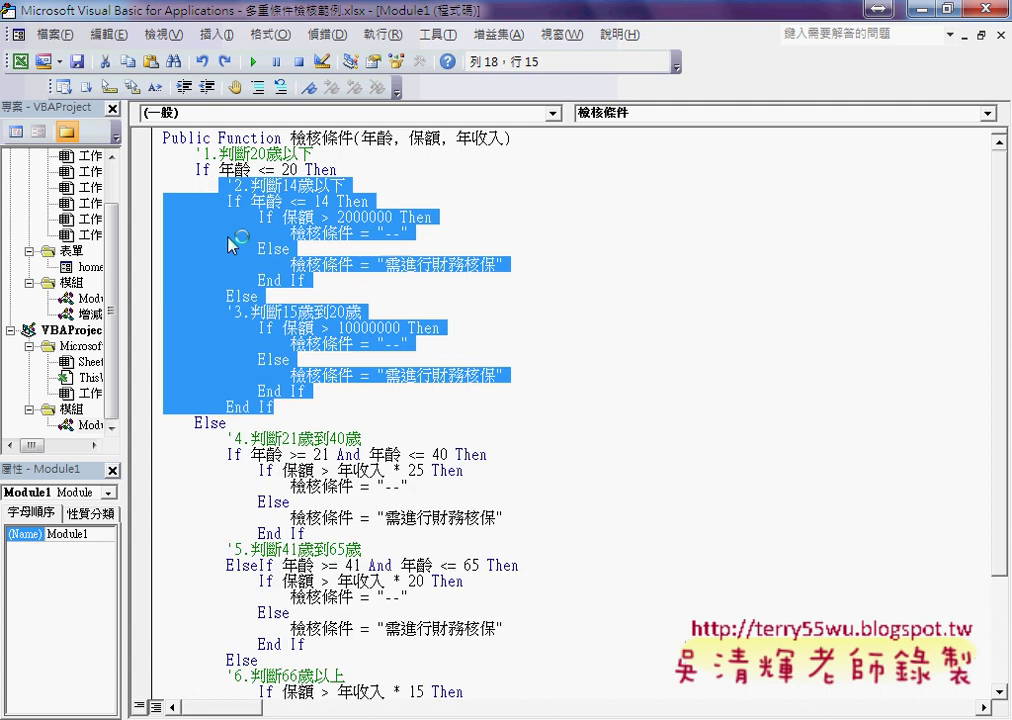
left_click(227, 232)
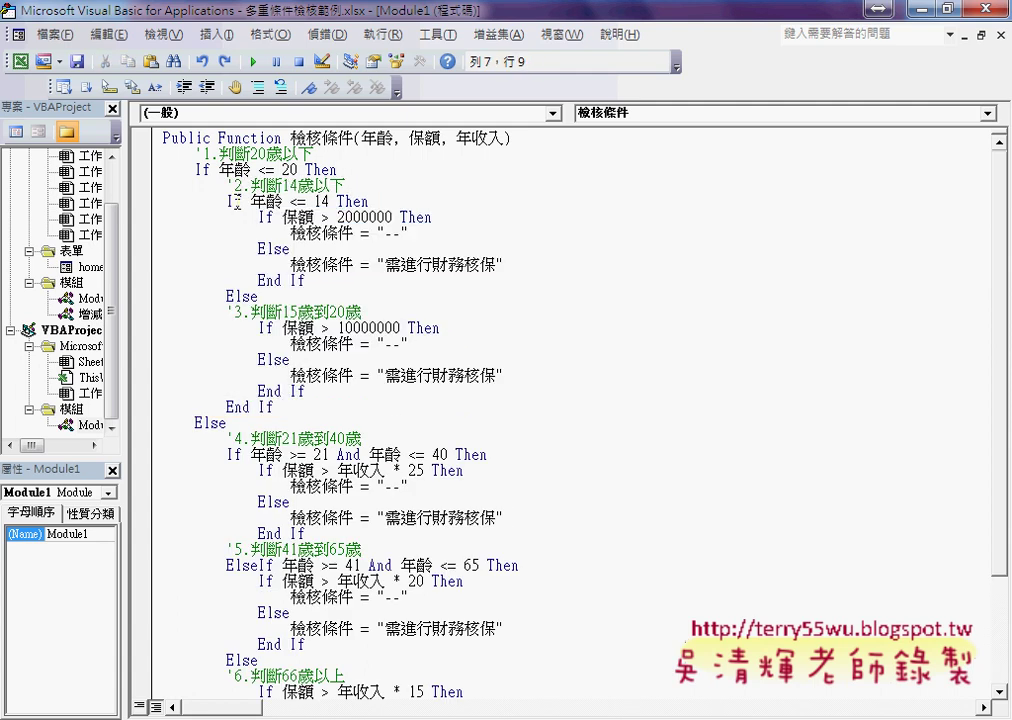
Delete the 2000000 premium check and the 15-to-20 branch code, leaving an empty If 年齡 <= 14 skeleton.
left_click_drag(251, 217, 379, 280)
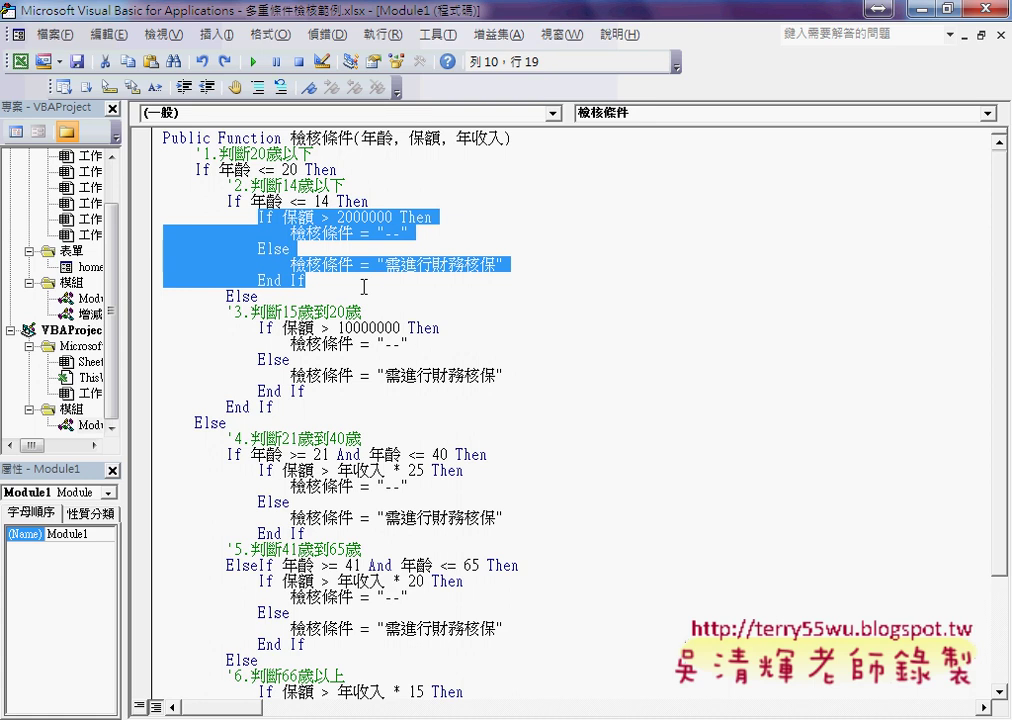
key("Delete")
left_click_drag(236, 254, 310, 340)
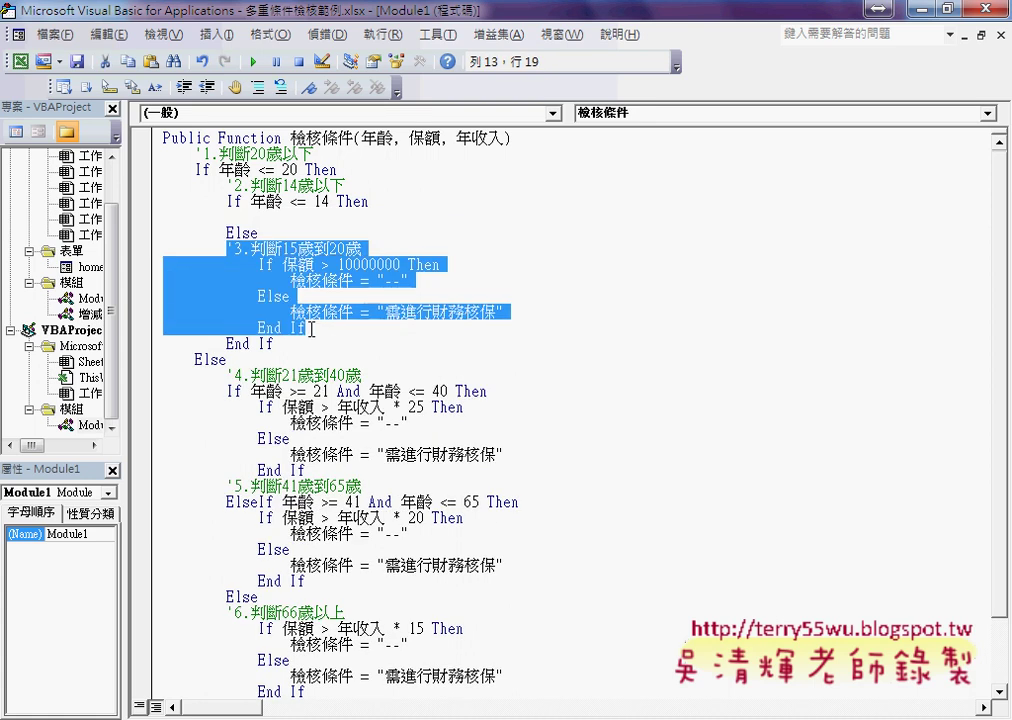
key("Delete")
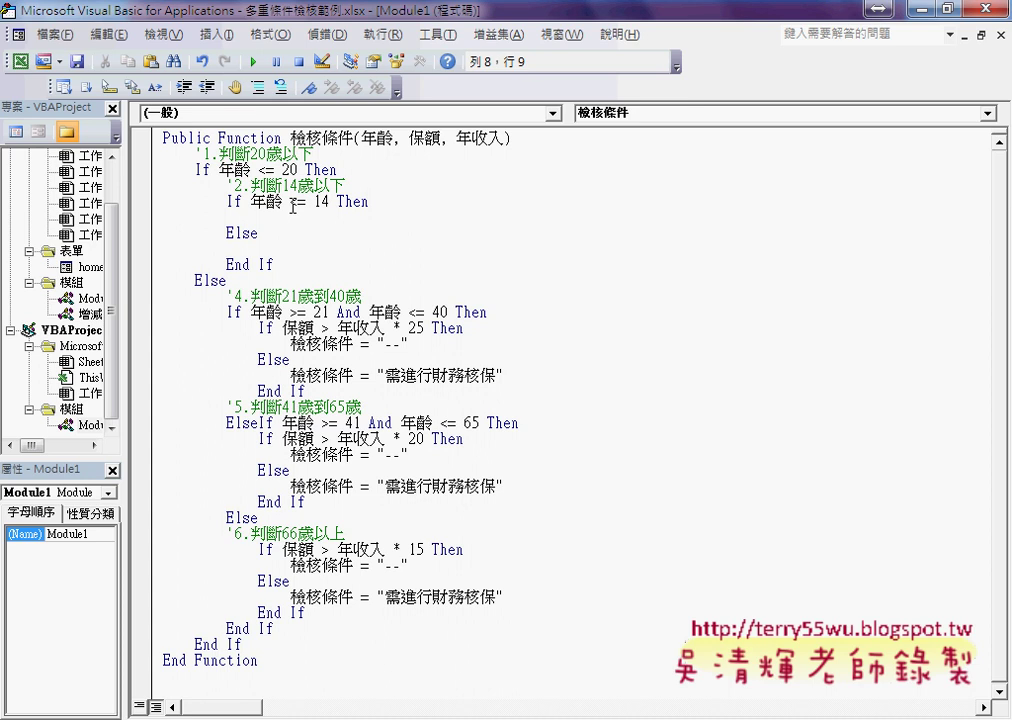
Highlight the <= 14 condition, the 保額 > 2000000 check, its "--" result, and both premium check blocks.
left_click_drag(290, 204, 331, 207)
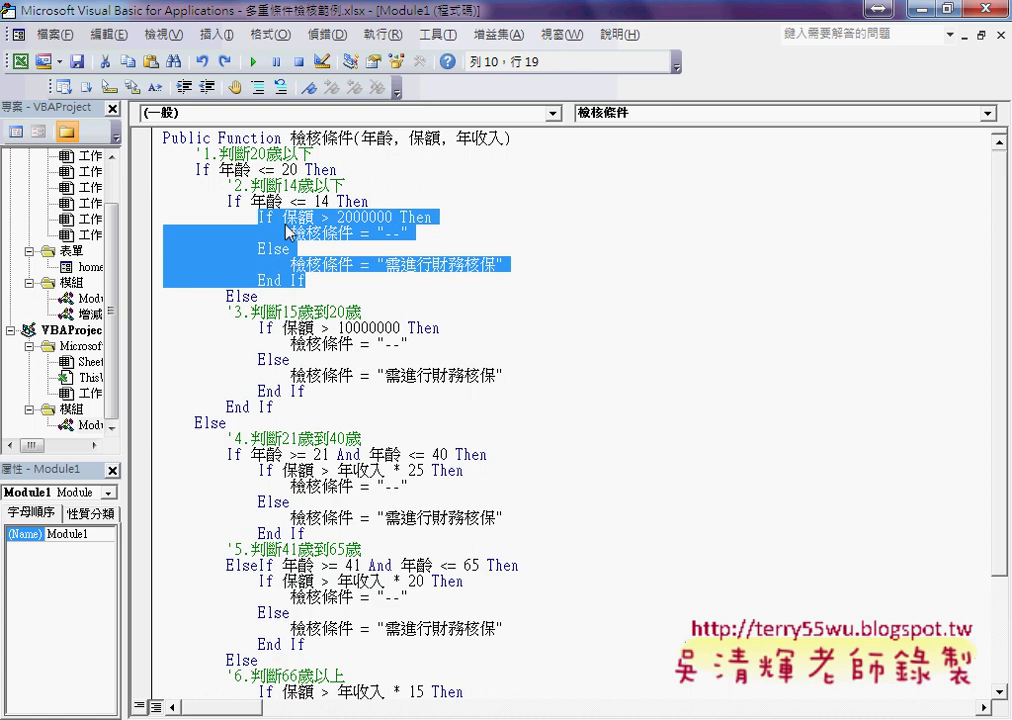
left_click_drag(281, 216, 398, 216)
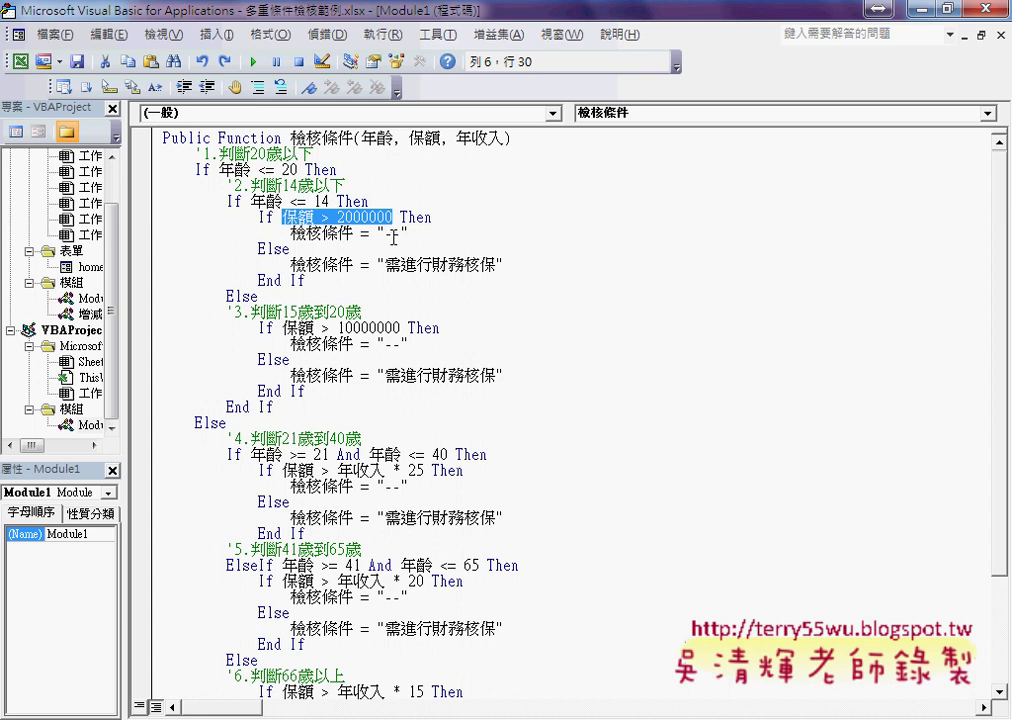
left_click_drag(377, 233, 411, 233)
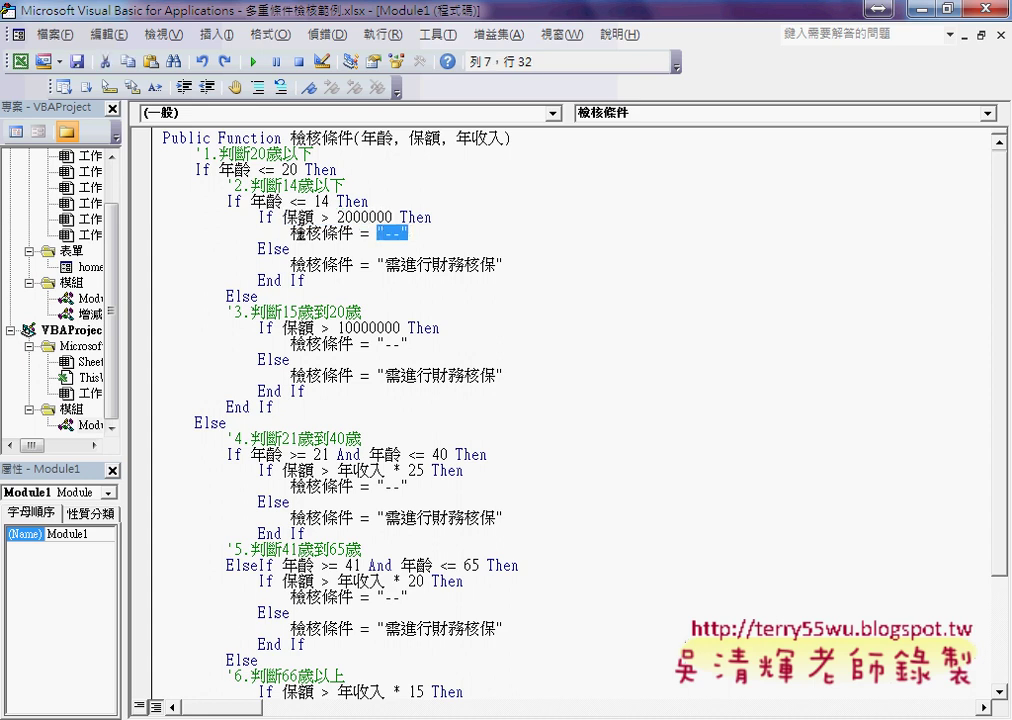
mouse_move(290, 233)
left_mouse_down()
mouse_move(410, 233)
mouse_move(505, 265)
left_mouse_up()
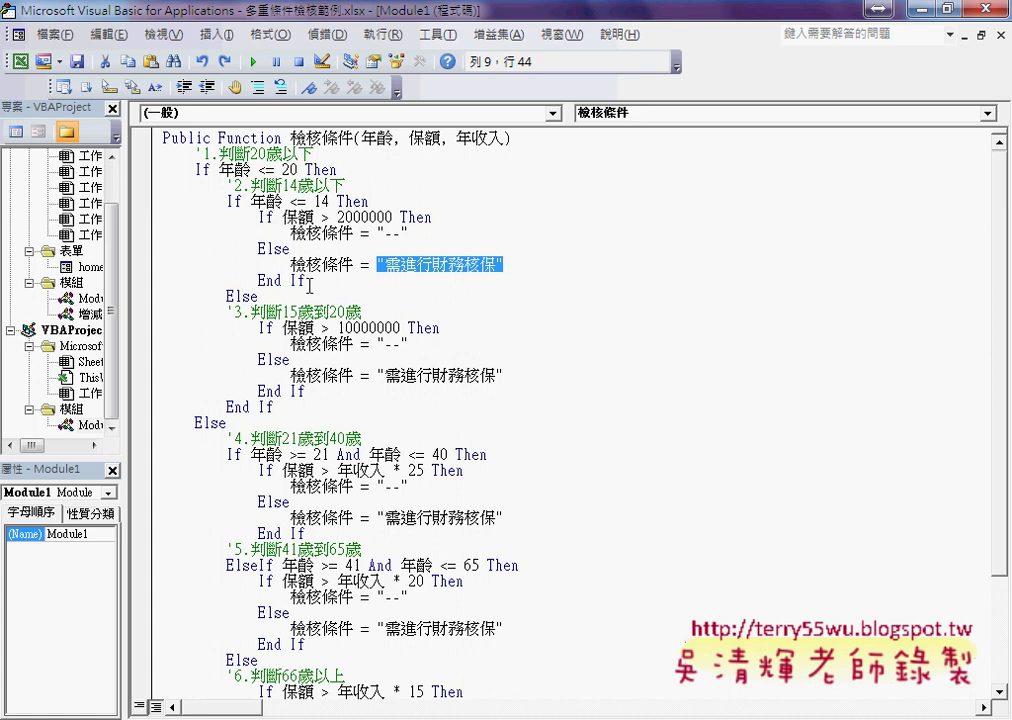
left_click_drag(305, 280, 155, 216)
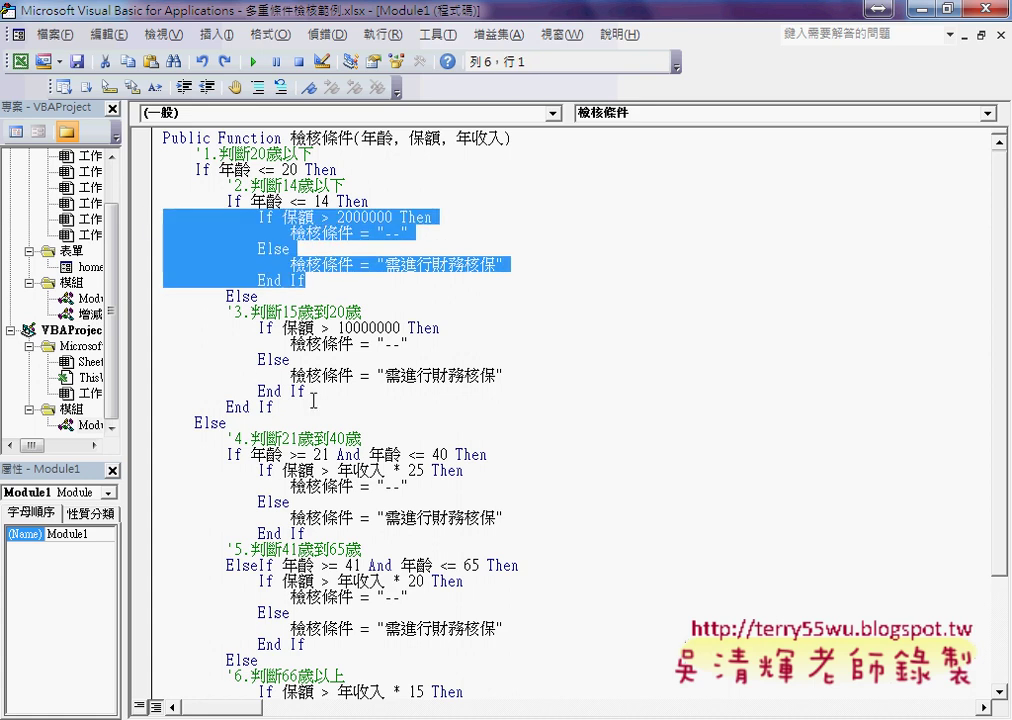
left_click_drag(305, 391, 134, 322)
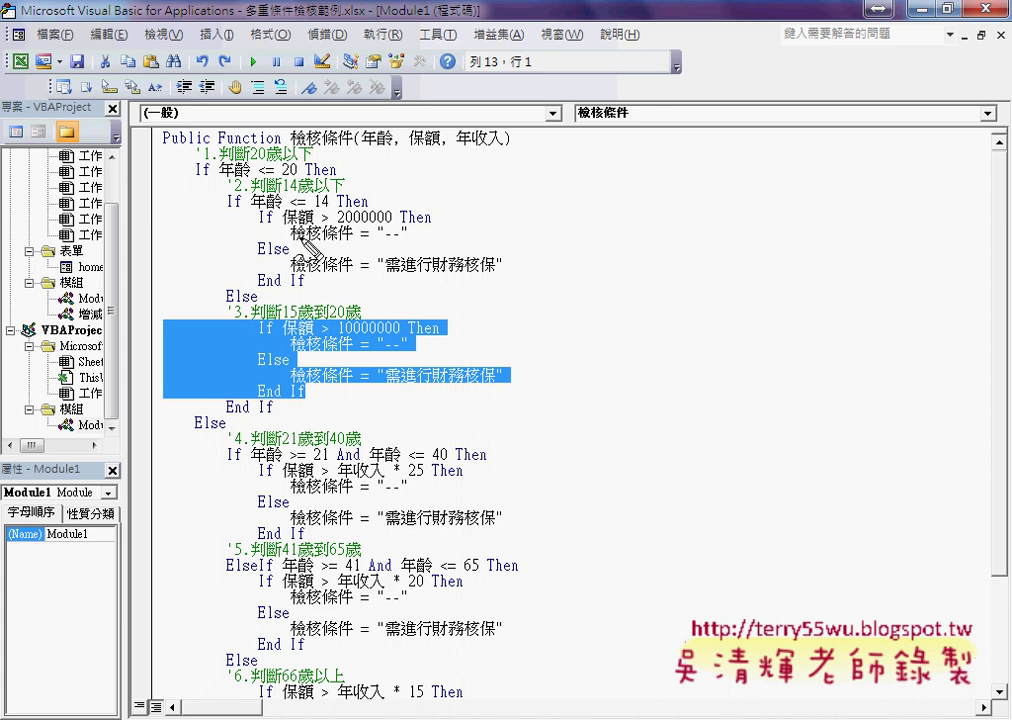
mouse_move(303, 292)
left_mouse_down()
mouse_move(512, 282)
mouse_move(490, 352)
left_mouse_up()
left_click_drag(248, 333, 300, 400)
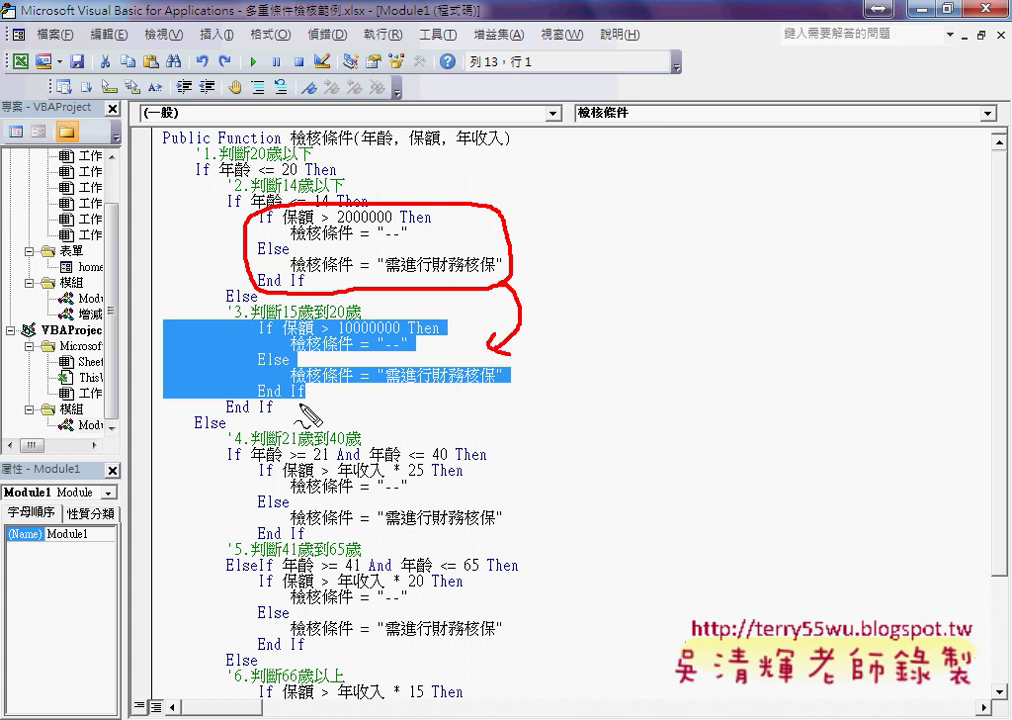
left_click_drag(256, 345, 360, 336)
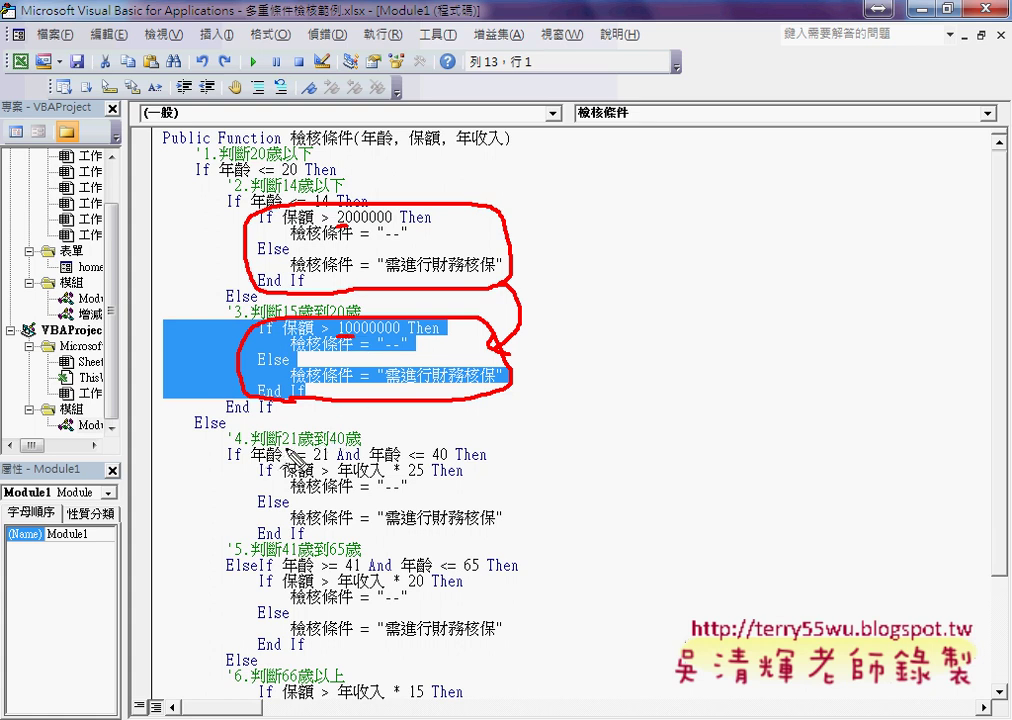
left_click_drag(284, 463, 331, 463)
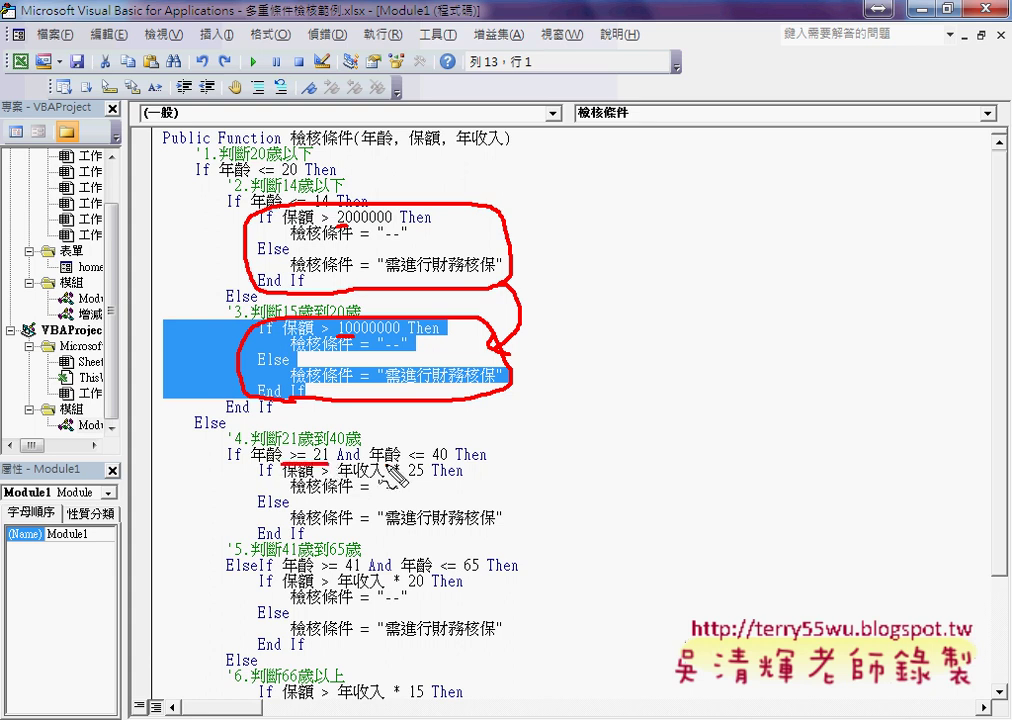
left_click_drag(406, 463, 460, 463)
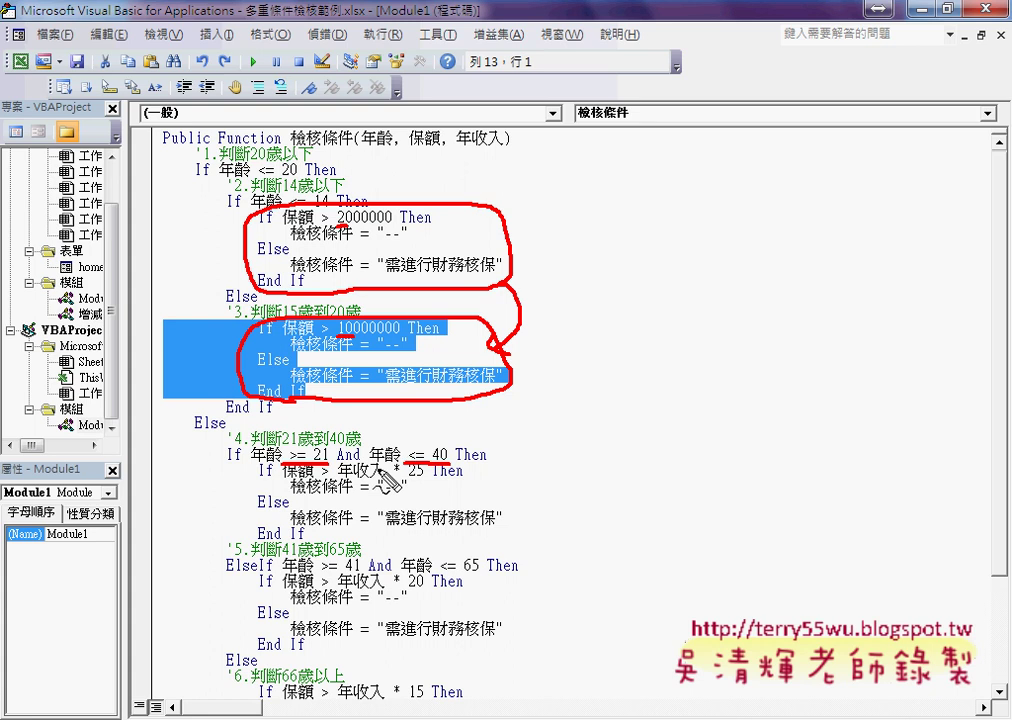
mouse_move(305, 547)
left_mouse_down()
mouse_move(258, 534)
mouse_move(267, 463)
mouse_move(520, 481)
mouse_move(515, 537)
mouse_move(320, 553)
left_mouse_up()
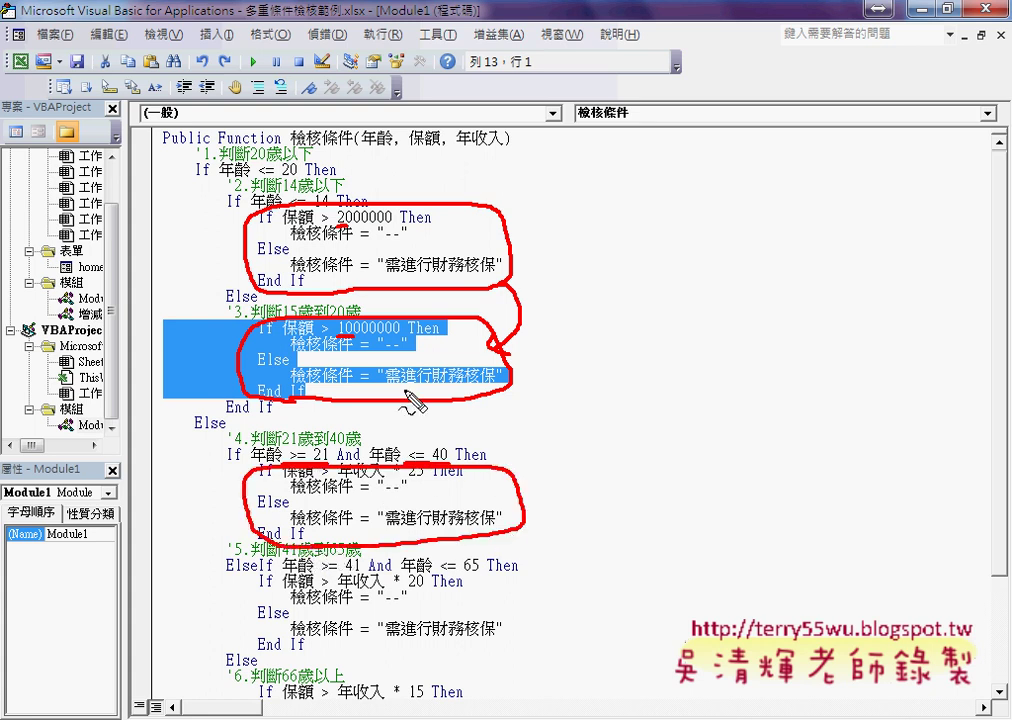
mouse_move(513, 377)
left_mouse_down()
mouse_move(535, 442)
mouse_move(508, 466)
mouse_move(520, 479)
mouse_move(545, 470)
left_mouse_up()
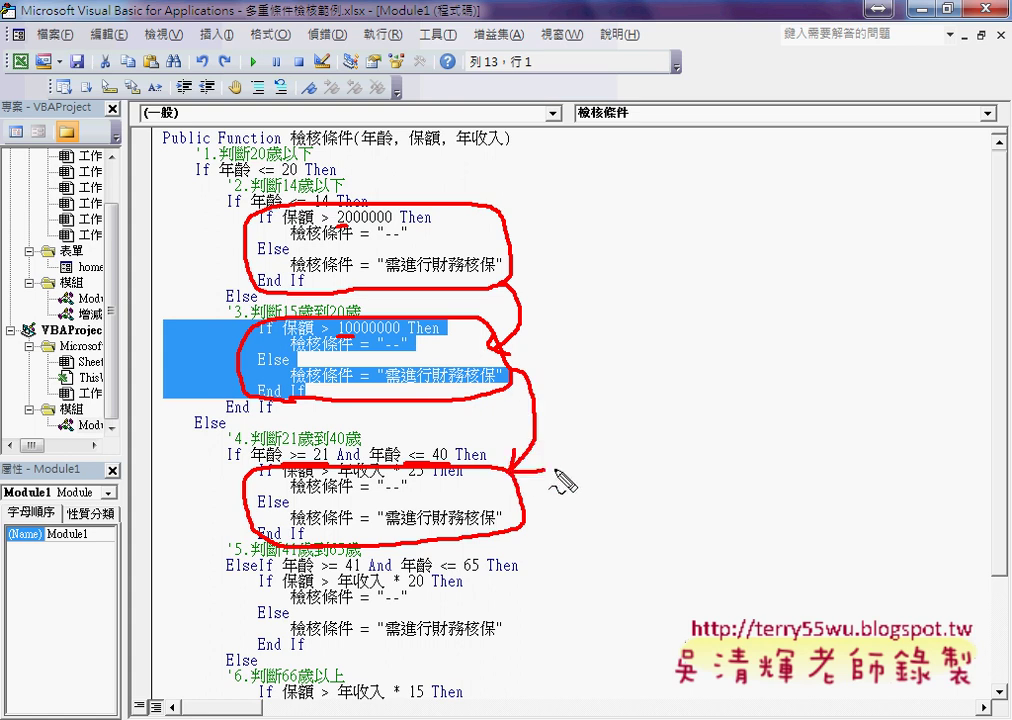
key("Escape")
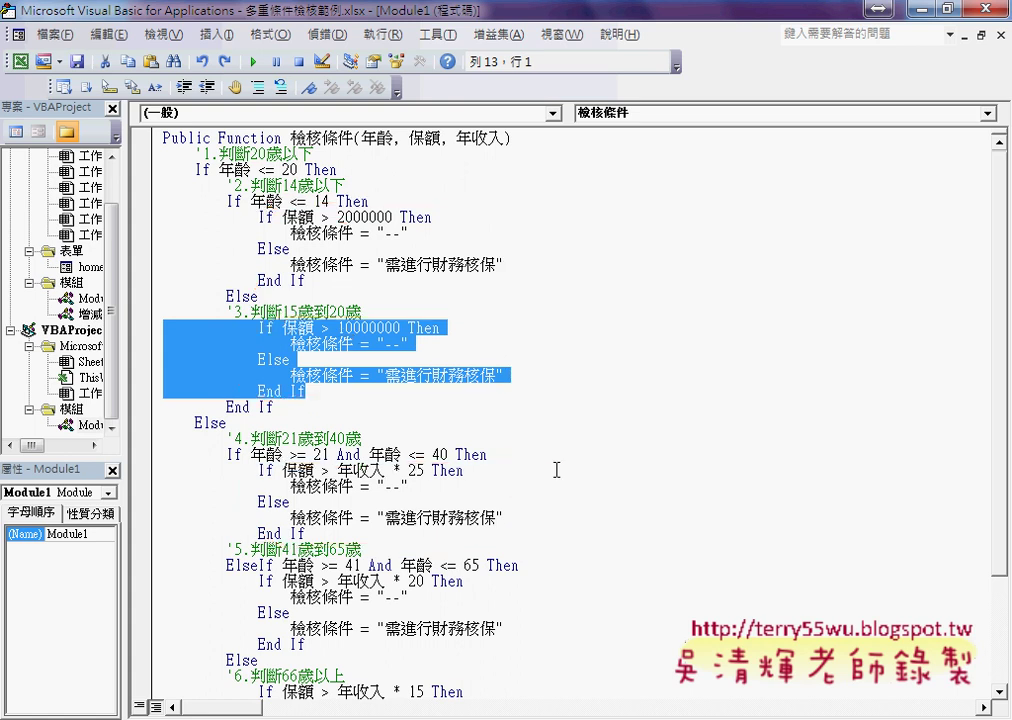
left_click(353, 470)
left_click_drag(337, 327, 378, 327)
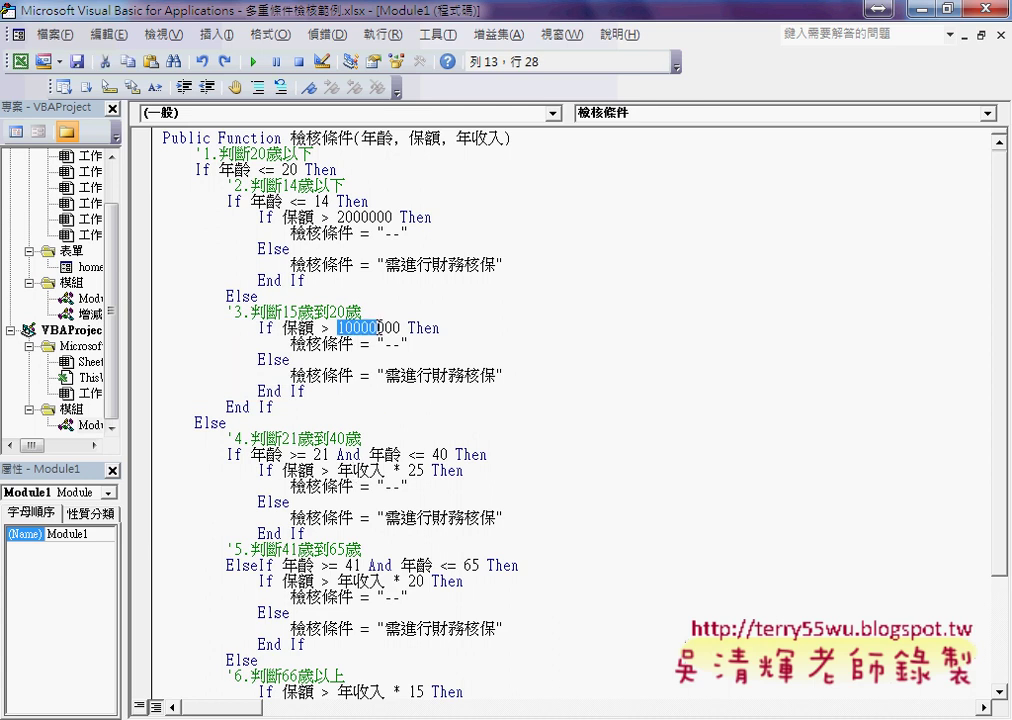
left_click_drag(337, 217, 393, 217)
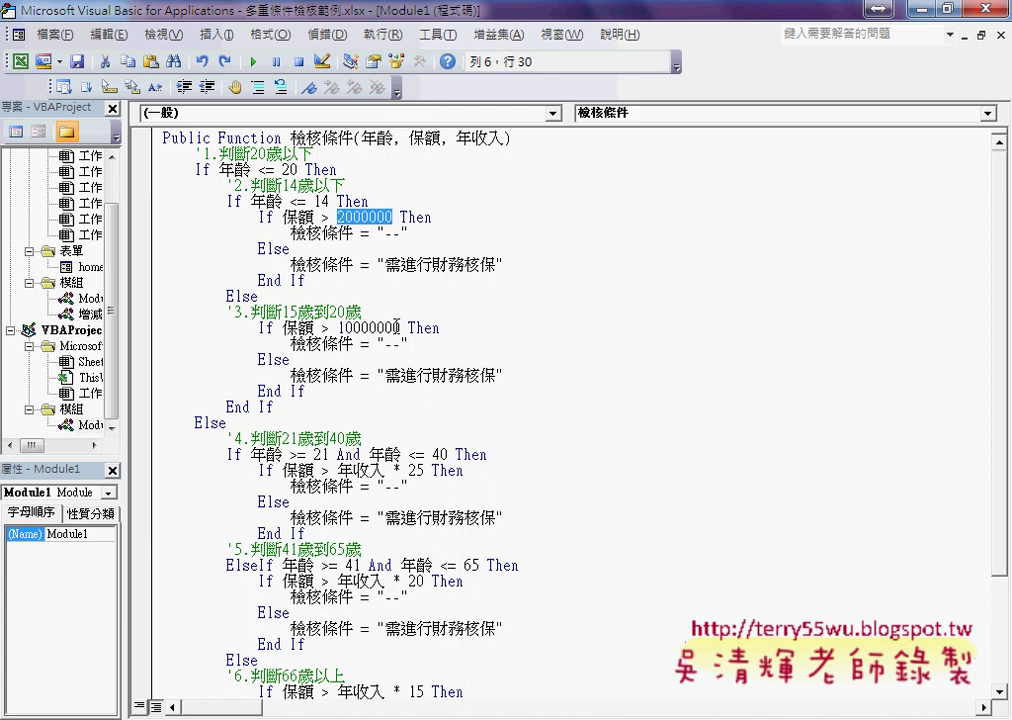
left_click_drag(337, 470, 424, 470)
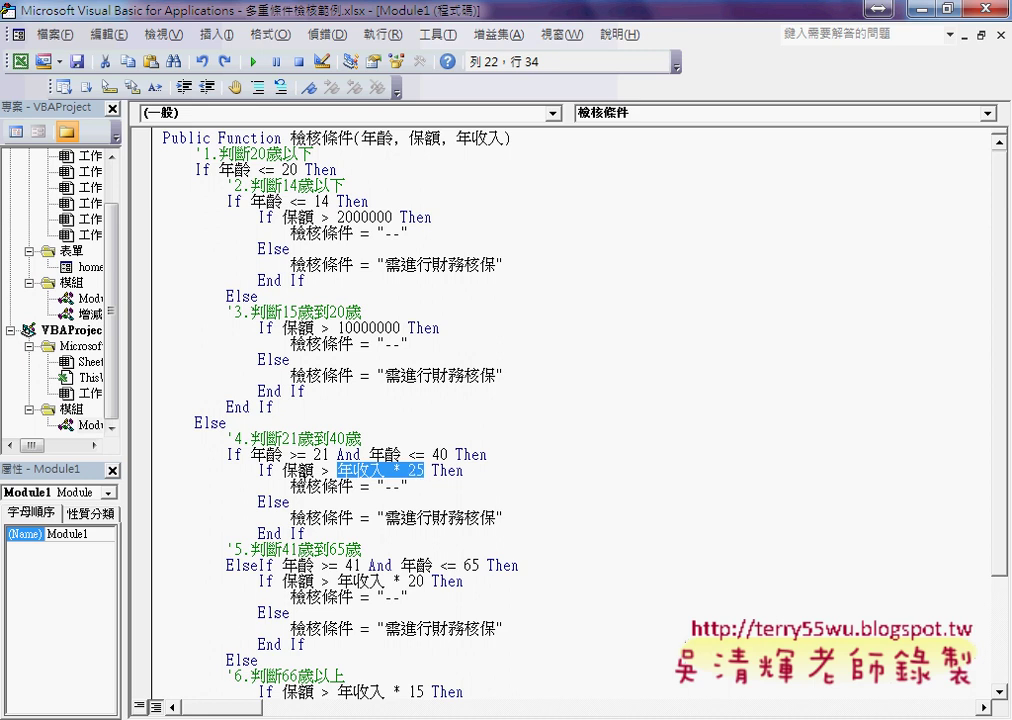
mouse_move(377, 487)
left_mouse_down()
mouse_move(416, 487)
mouse_move(505, 517)
left_mouse_up()
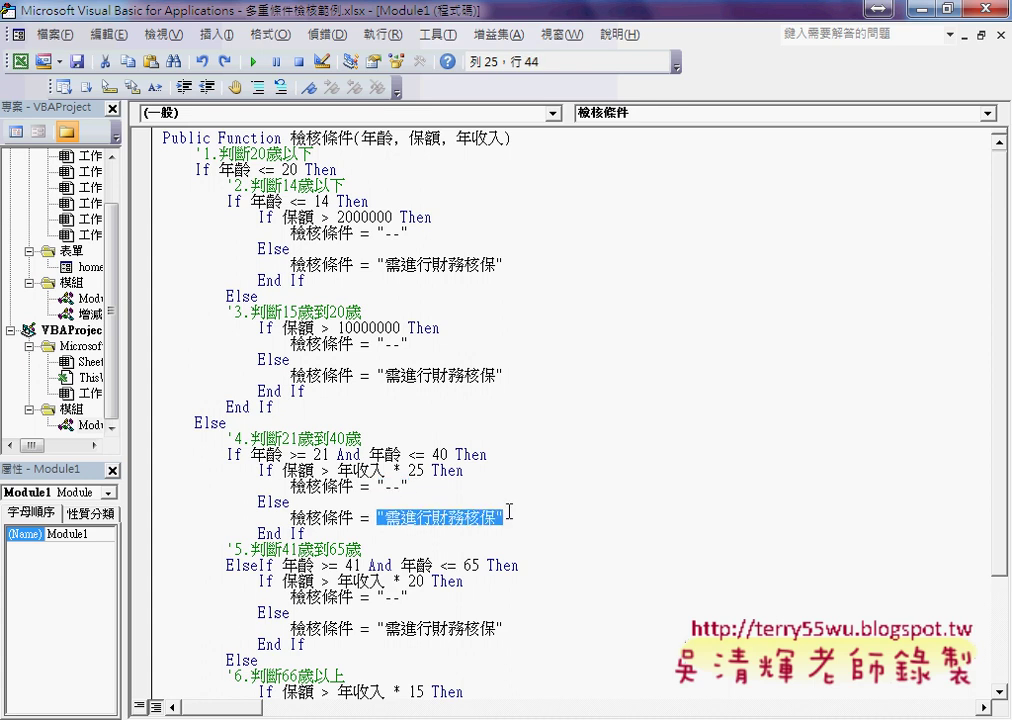
Select the nested If block for ages 21–40.
scroll(509, 512, "down", 1)
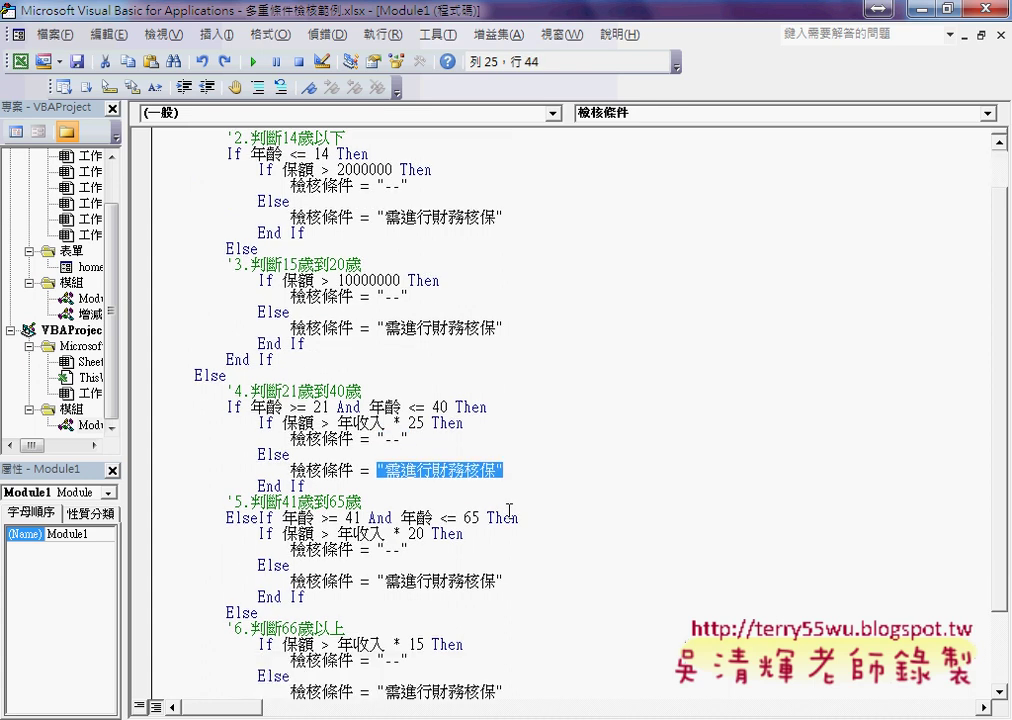
scroll(509, 512, "down", 1)
left_click_drag(306, 438, 155, 388)
key("shift+Up")
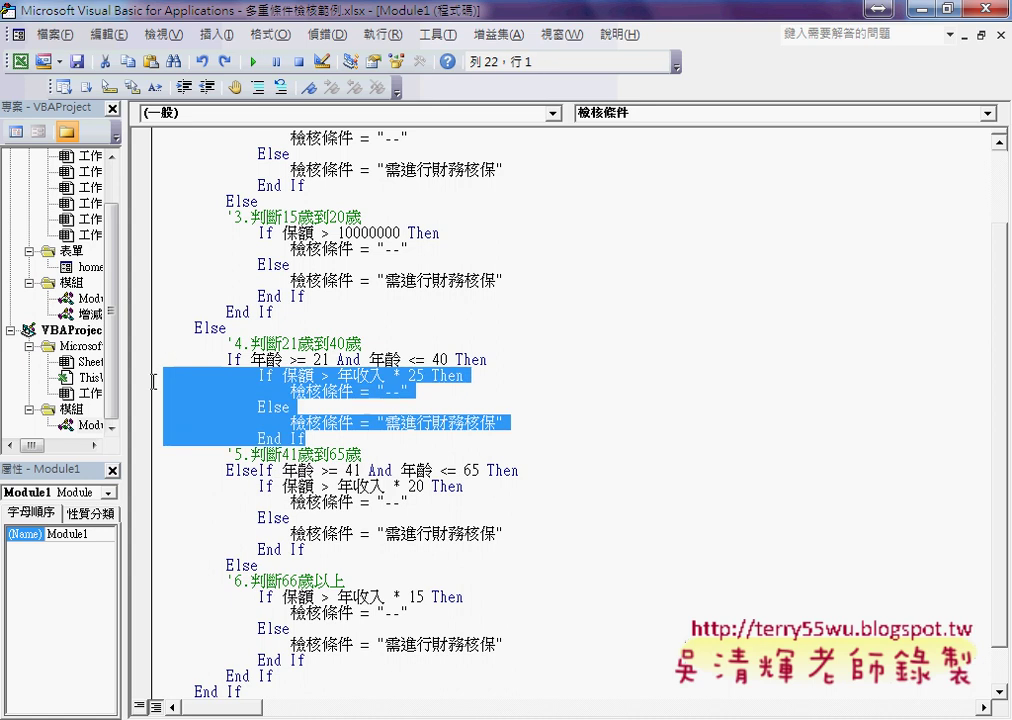
scroll(155, 388, "down", 1)
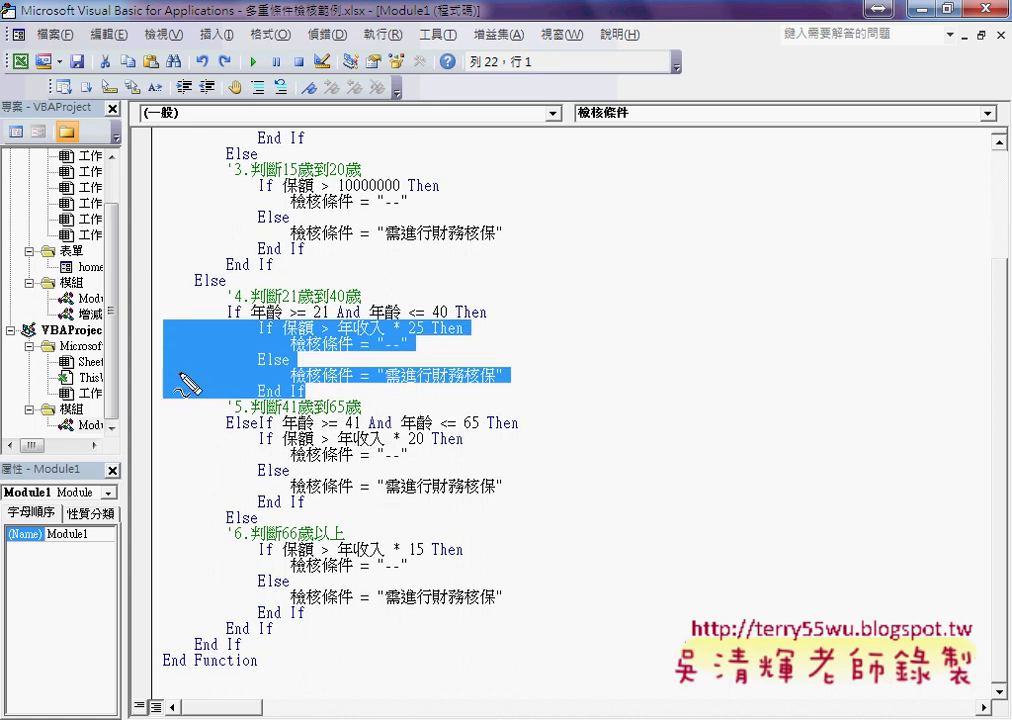
mouse_move(158, 332)
left_mouse_down()
mouse_move(240, 335)
mouse_move(246, 318)
left_mouse_up()
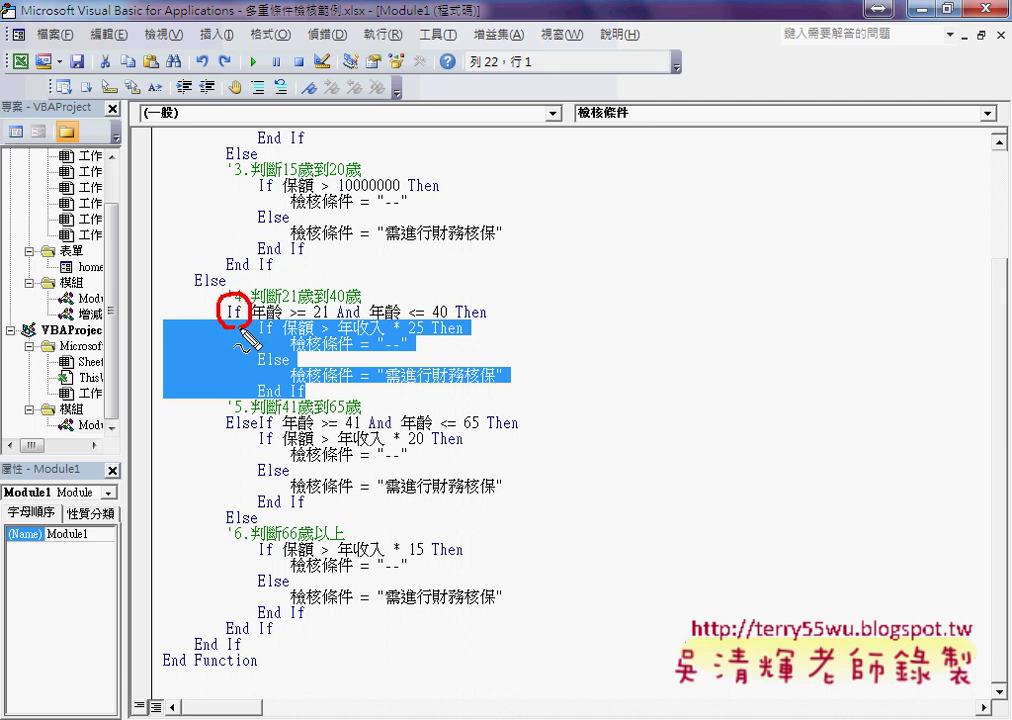
Circle the Else and the 41–65 ElseIf in red, underlining its >=, <= and multiplier 20.
mouse_move(266, 506)
left_mouse_down()
mouse_move(226, 526)
mouse_move(262, 550)
left_mouse_up()
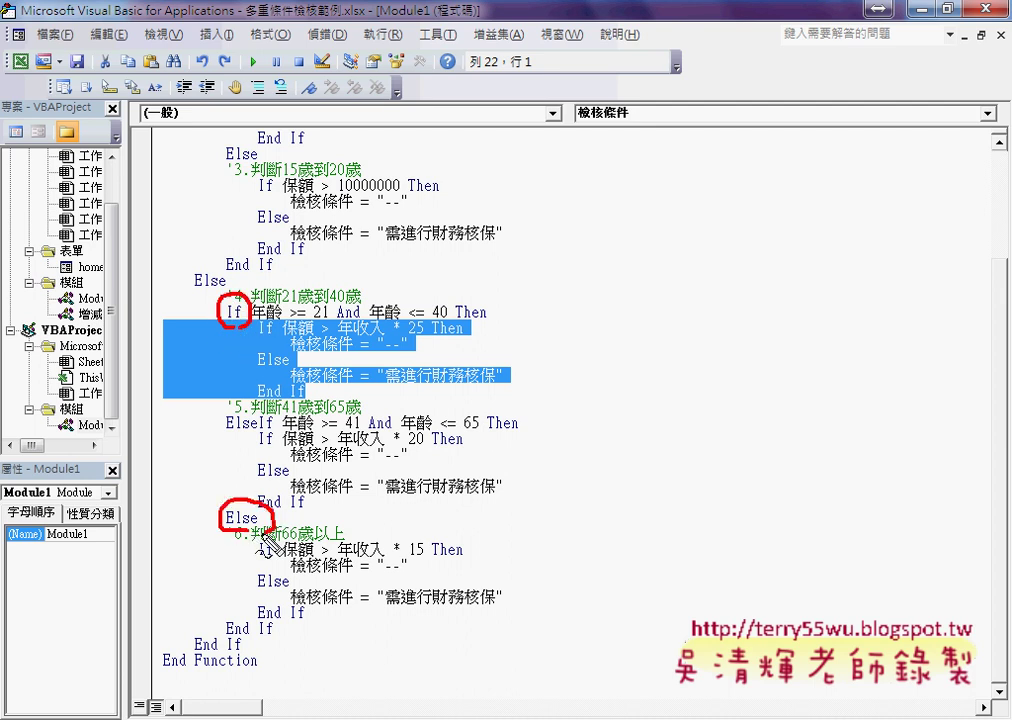
mouse_move(262, 410)
left_mouse_down()
mouse_move(226, 430)
mouse_move(283, 420)
left_mouse_up()
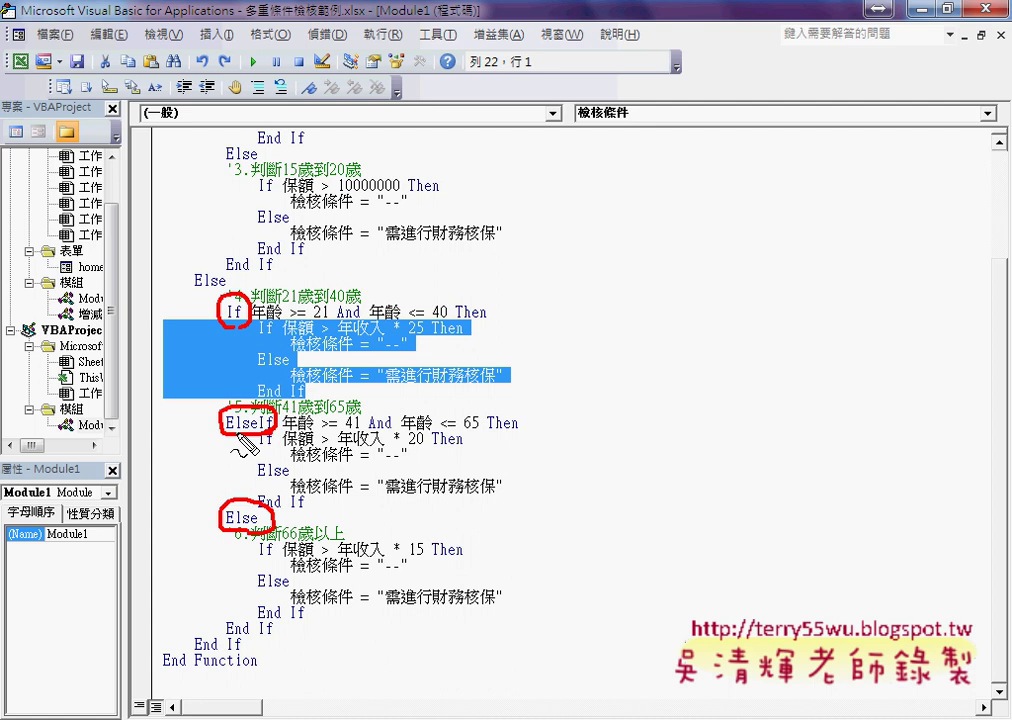
left_click_drag(325, 431, 347, 429)
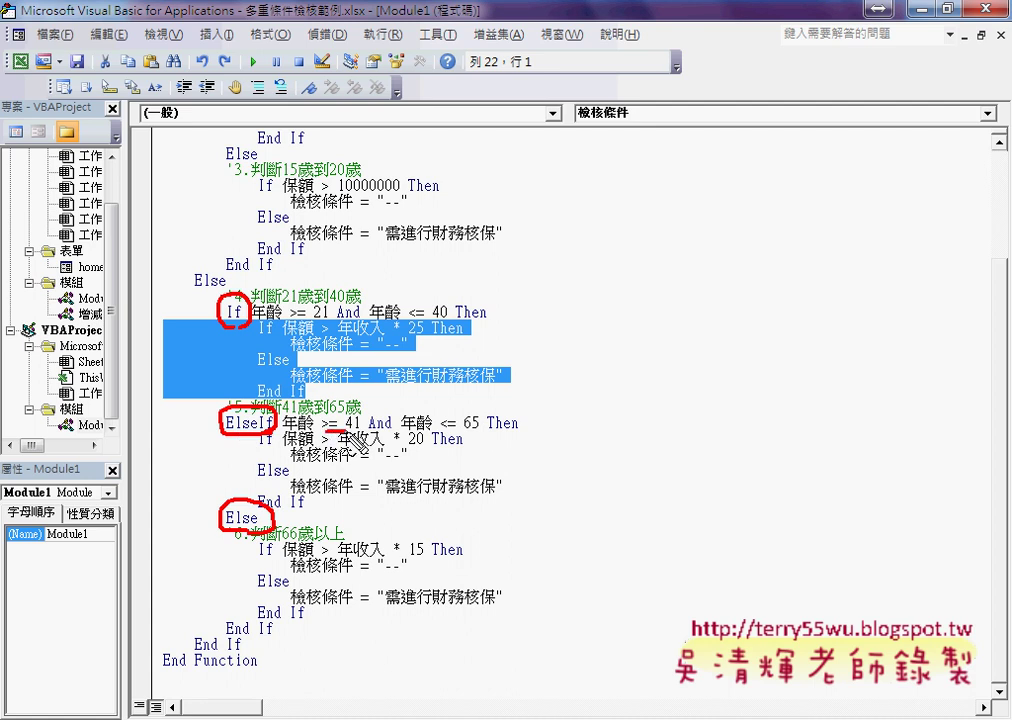
left_click_drag(440, 432, 478, 430)
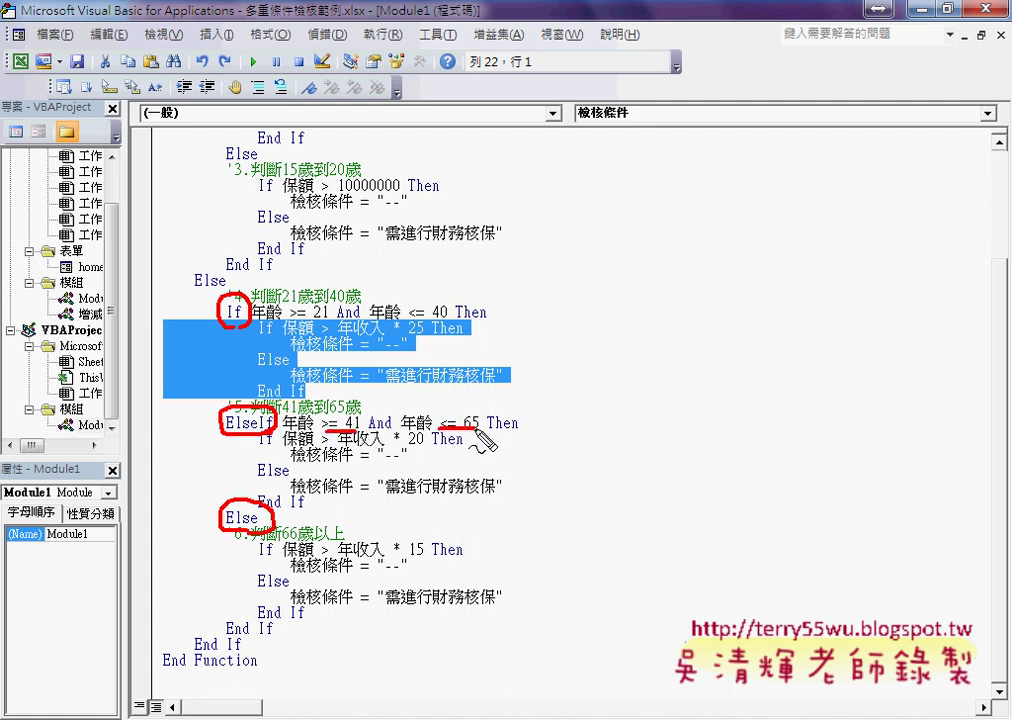
left_click_drag(410, 447, 424, 445)
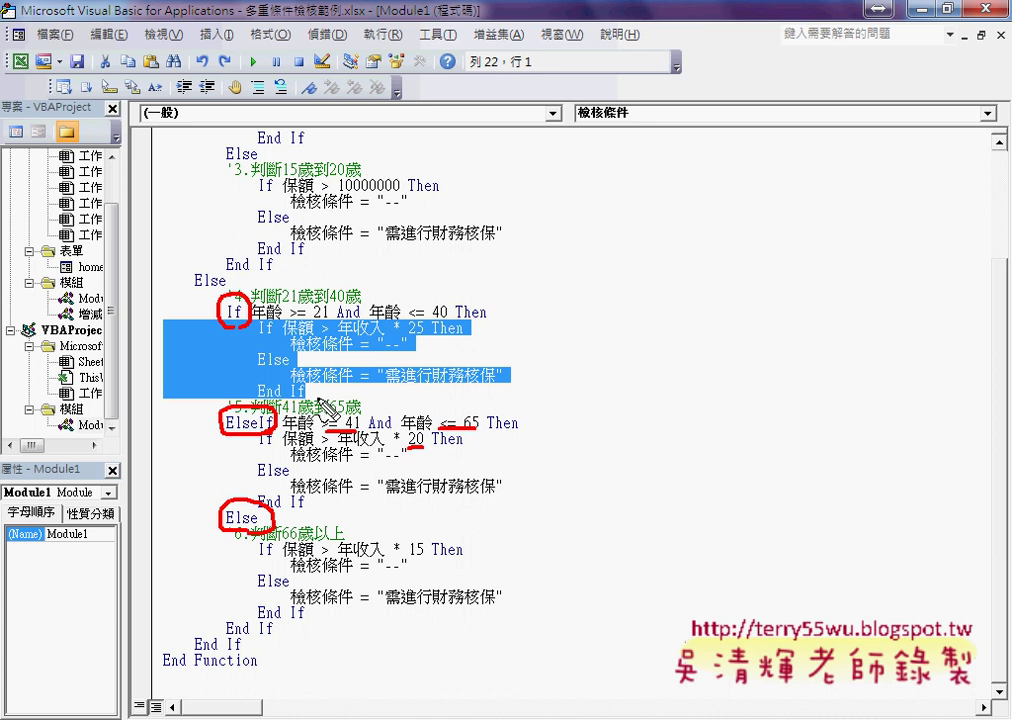
Circle the 21–40 nested block, arrow to the 41–65 block, and double-underline its multiplier 20.
left_click_drag(255, 325, 338, 410)
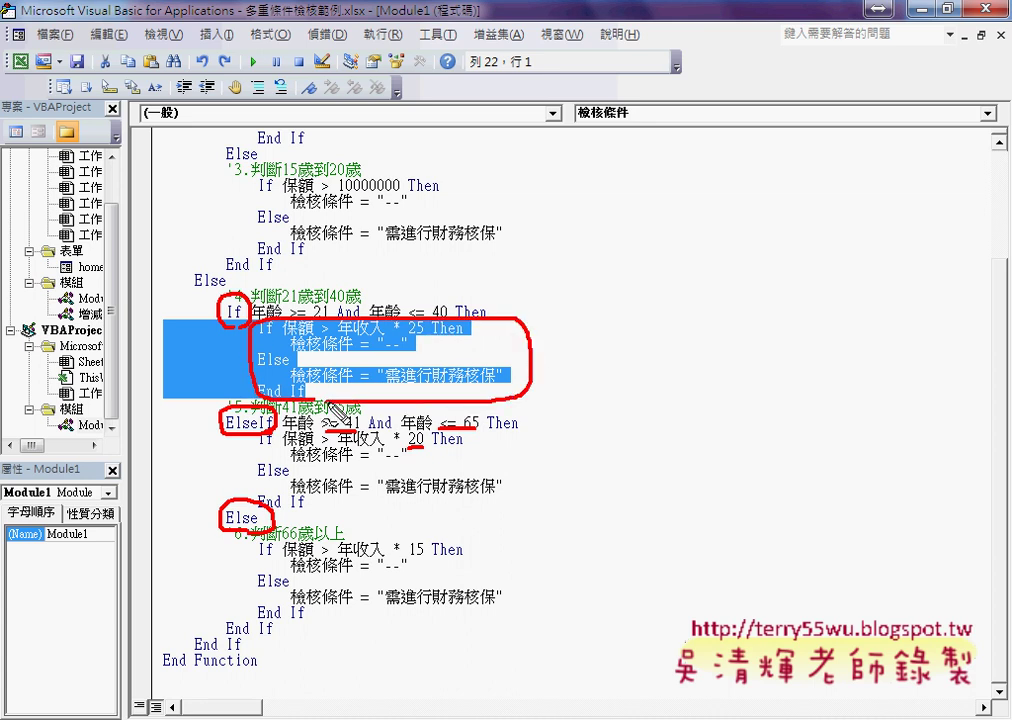
left_click_drag(540, 375, 530, 437)
mouse_move(375, 517)
left_mouse_down()
mouse_move(300, 520)
mouse_move(390, 527)
left_mouse_up()
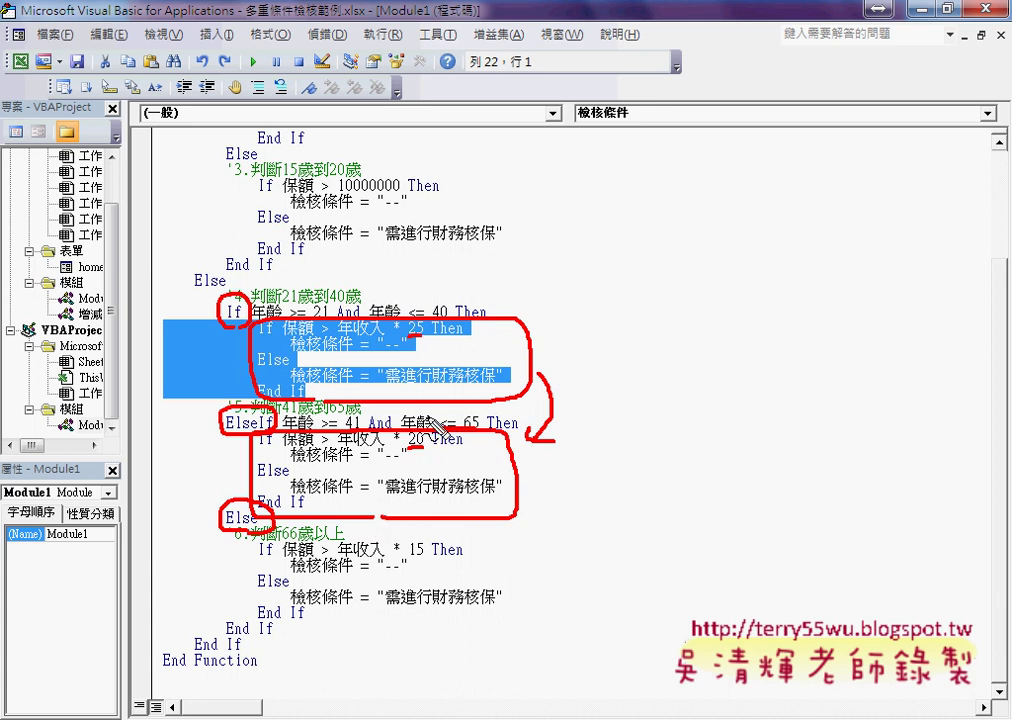
left_click_drag(410, 451, 425, 451)
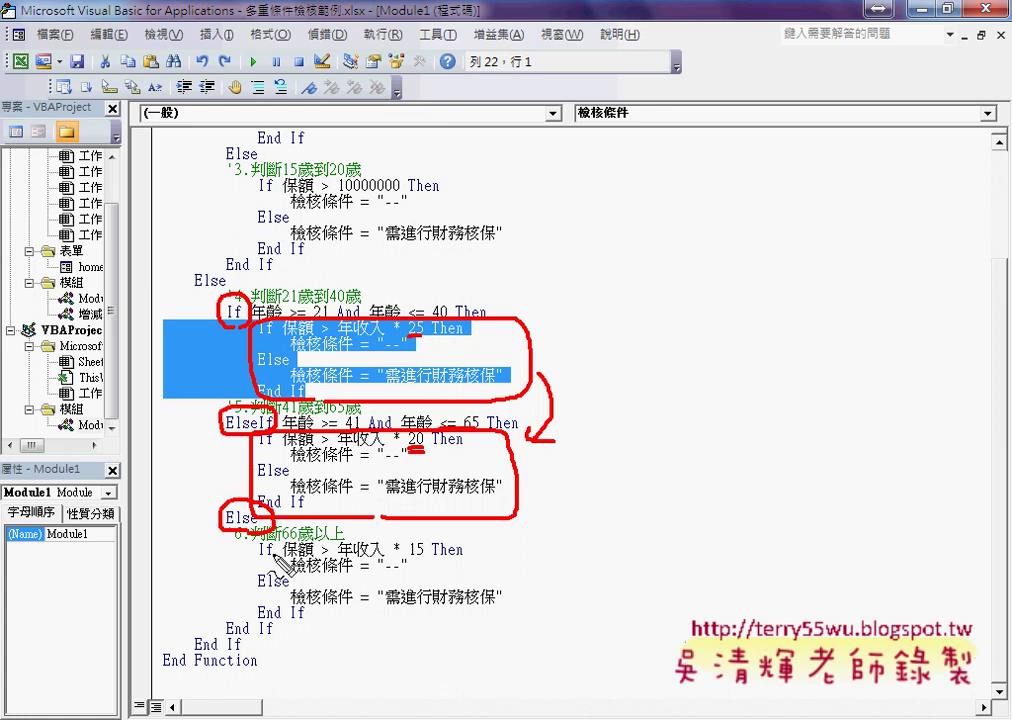
Outline the 66-and-over nested block and underline and box its multiplier 15.
left_click_drag(257, 543, 500, 605)
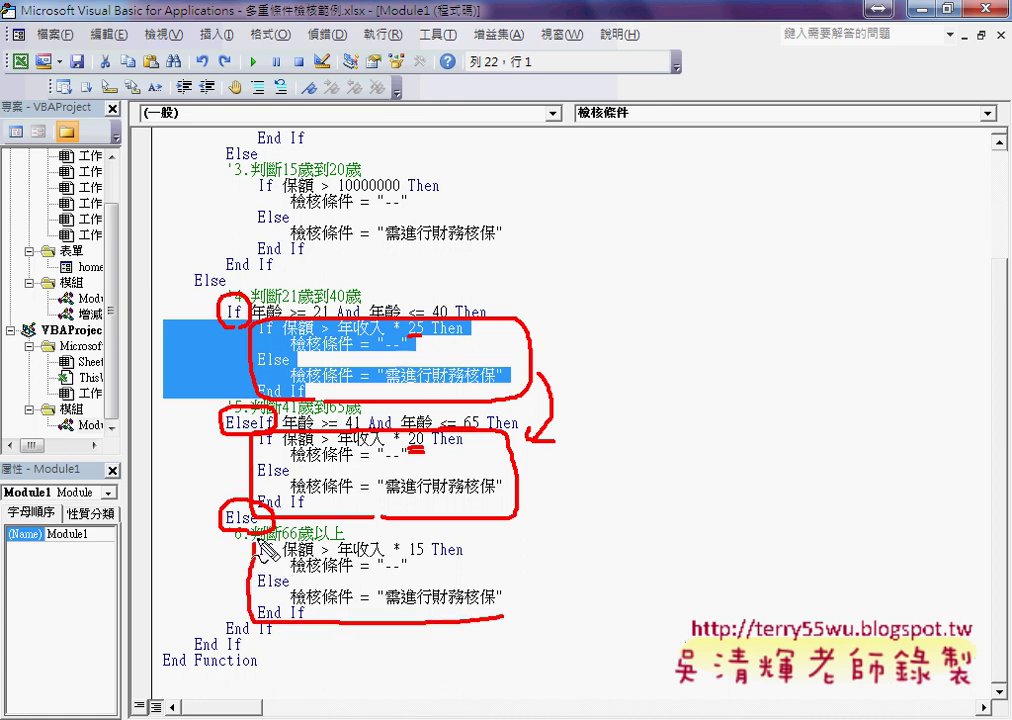
left_click_drag(262, 540, 505, 590)
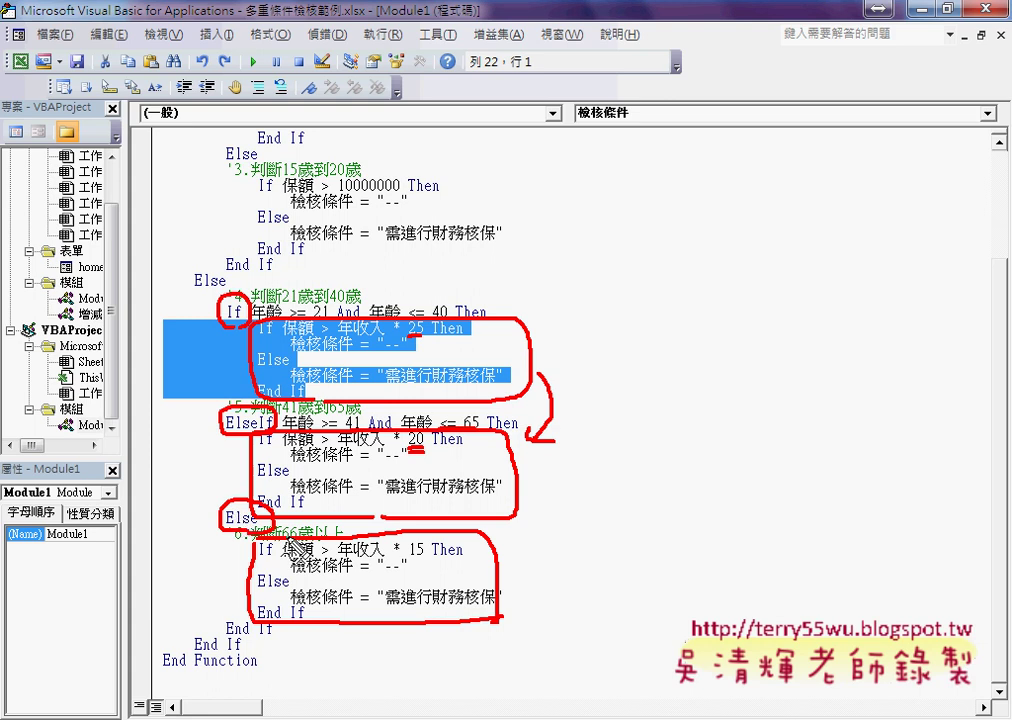
mouse_move(410, 557)
left_mouse_down()
mouse_move(432, 557)
mouse_move(424, 561)
left_mouse_up()
left_click_drag(410, 567, 425, 566)
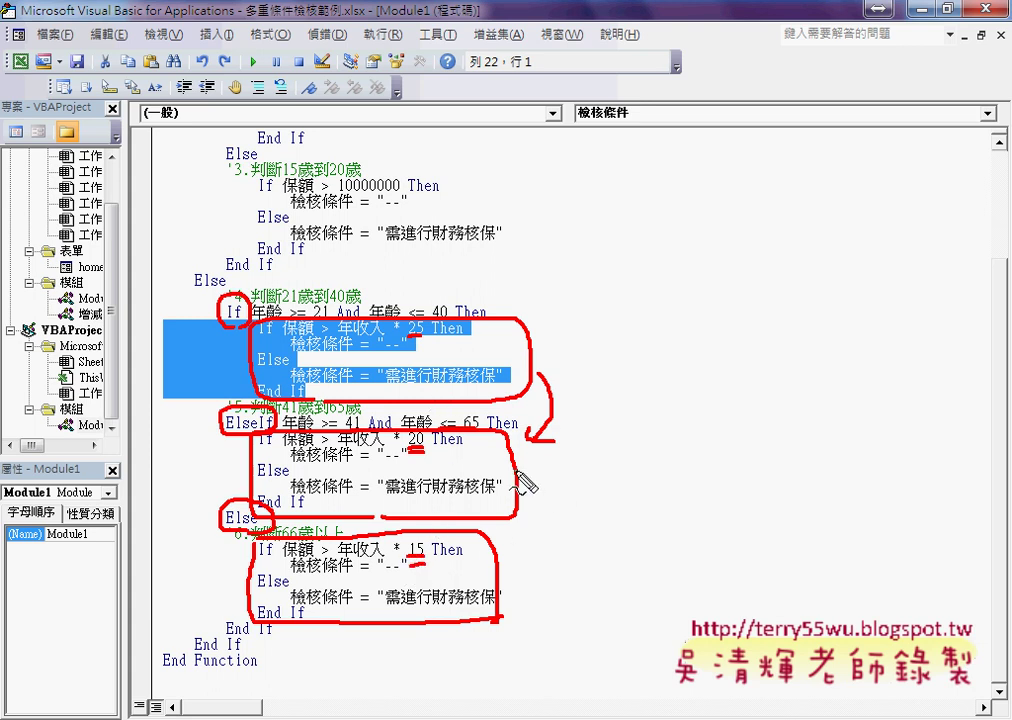
left_click_drag(516, 465, 505, 580)
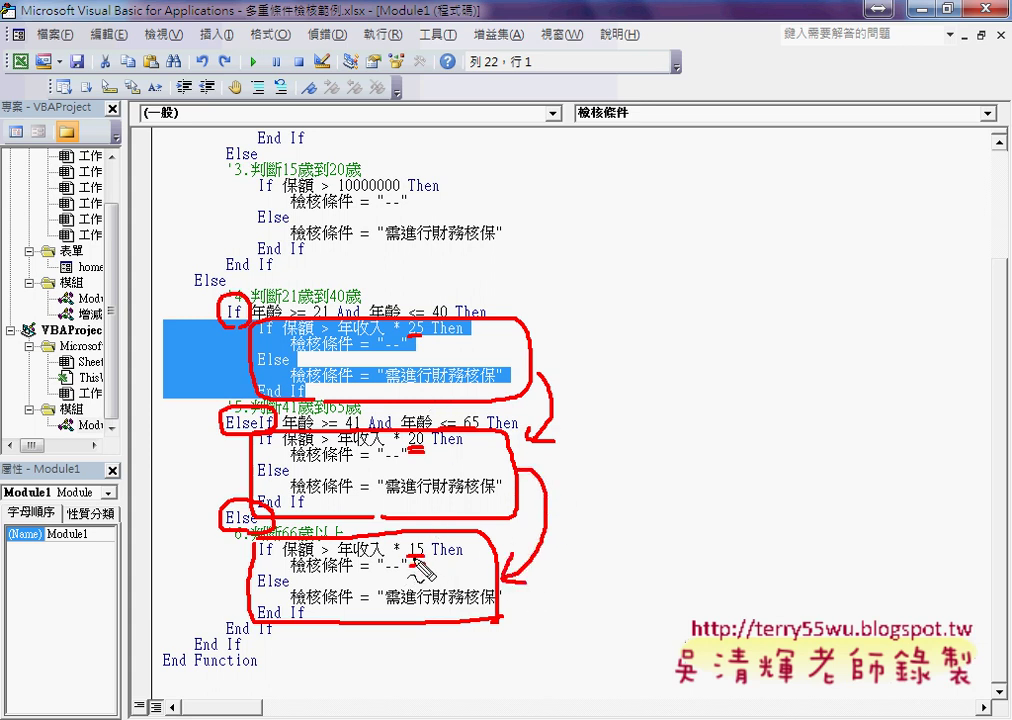
left_click_drag(408, 540, 427, 557)
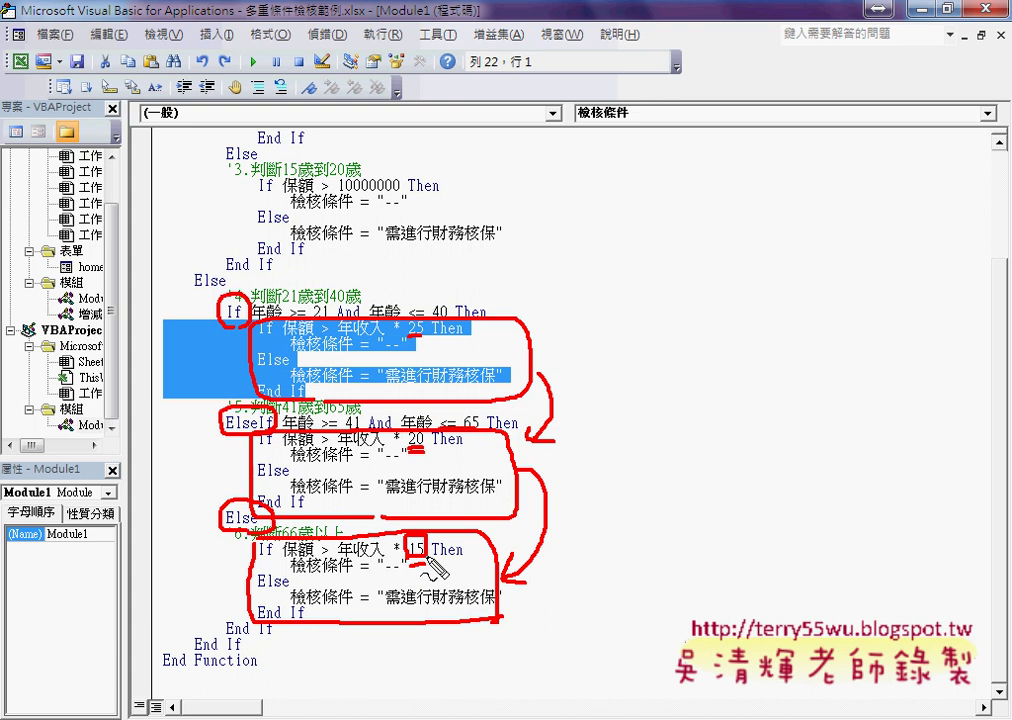
Clear the red annotations and go back to Excel's 範例 sheet with Alt+F11.
key("Escape")
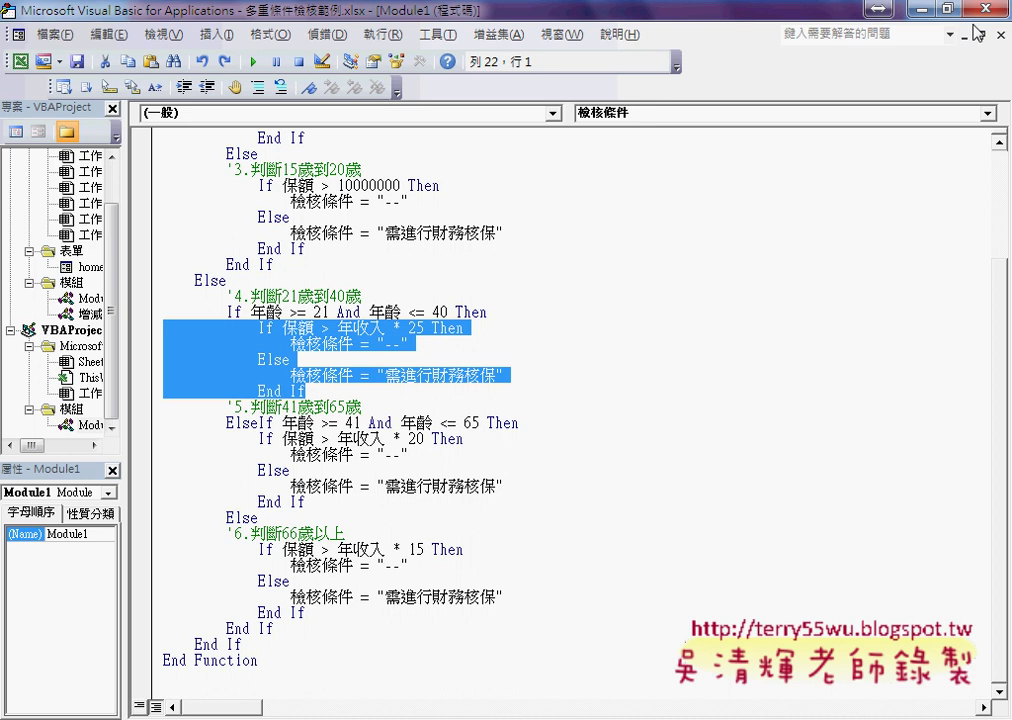
key("alt+F11")
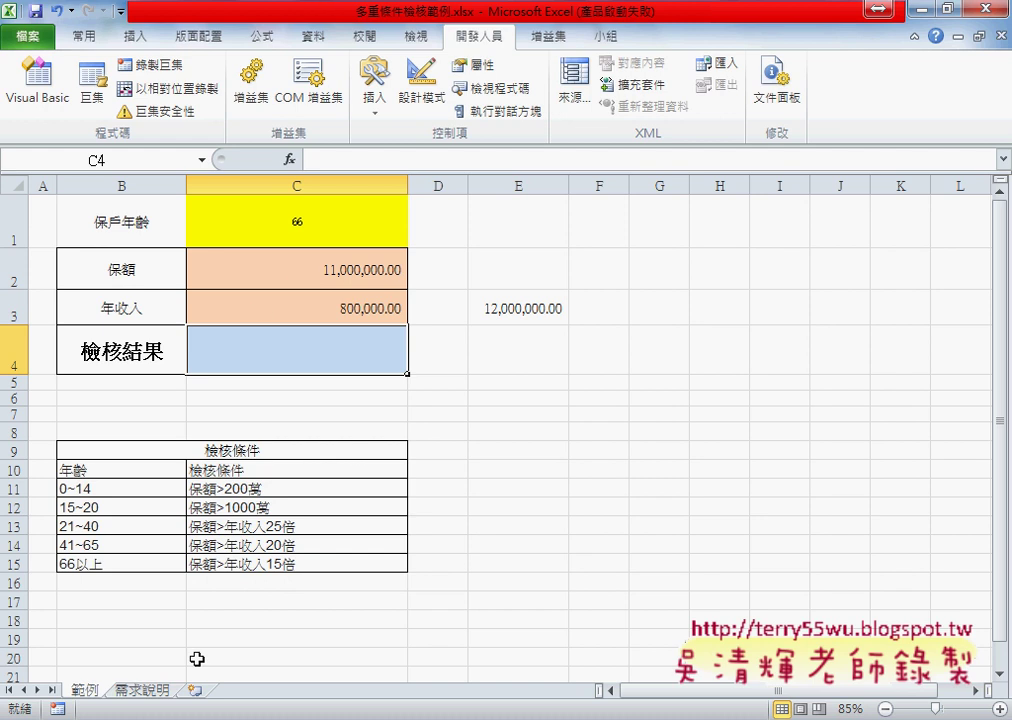
left_click(143, 695)
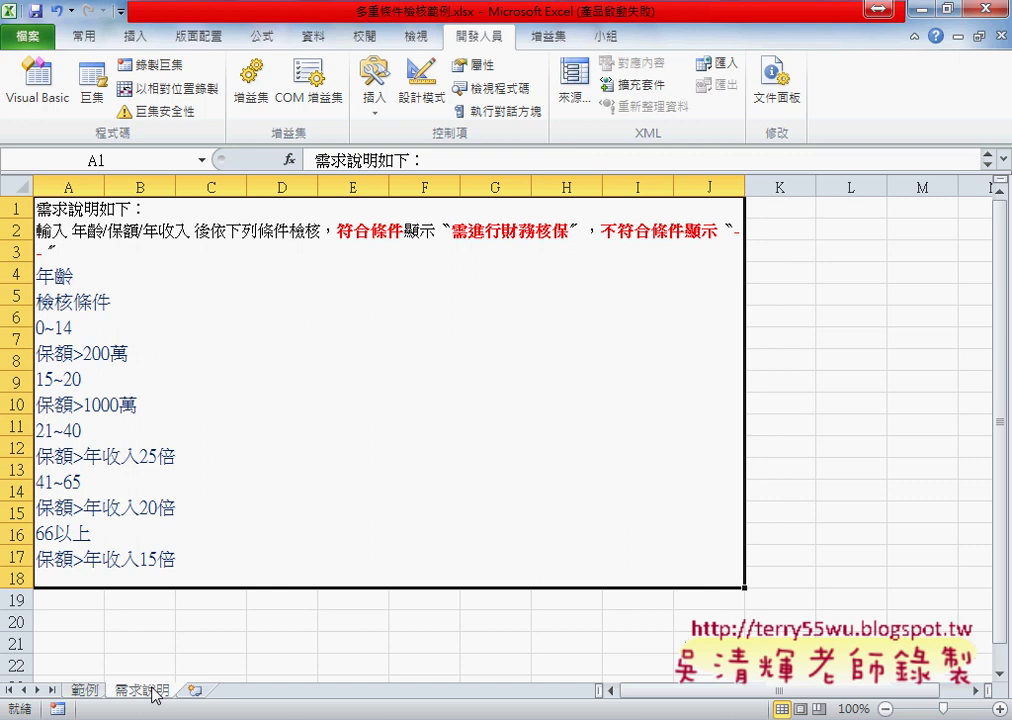
left_click(84, 690)
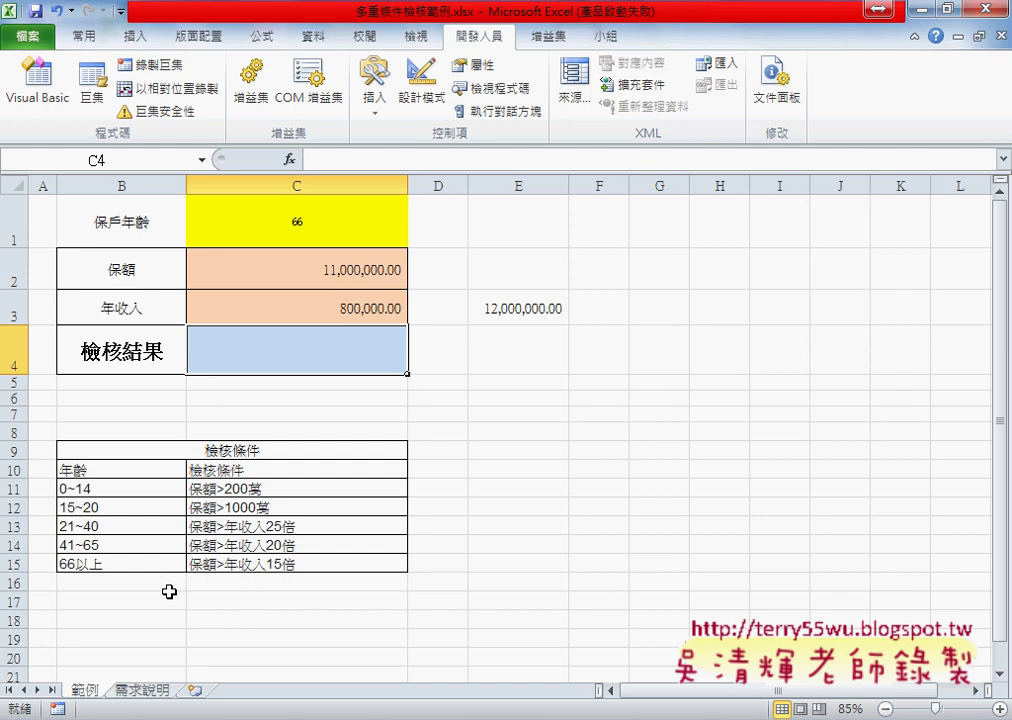
In Google Drive, go through _雲端白板畫面(2016) and 其他補充範例(89) into the 01_入門 folder.
key("alt+Tab")
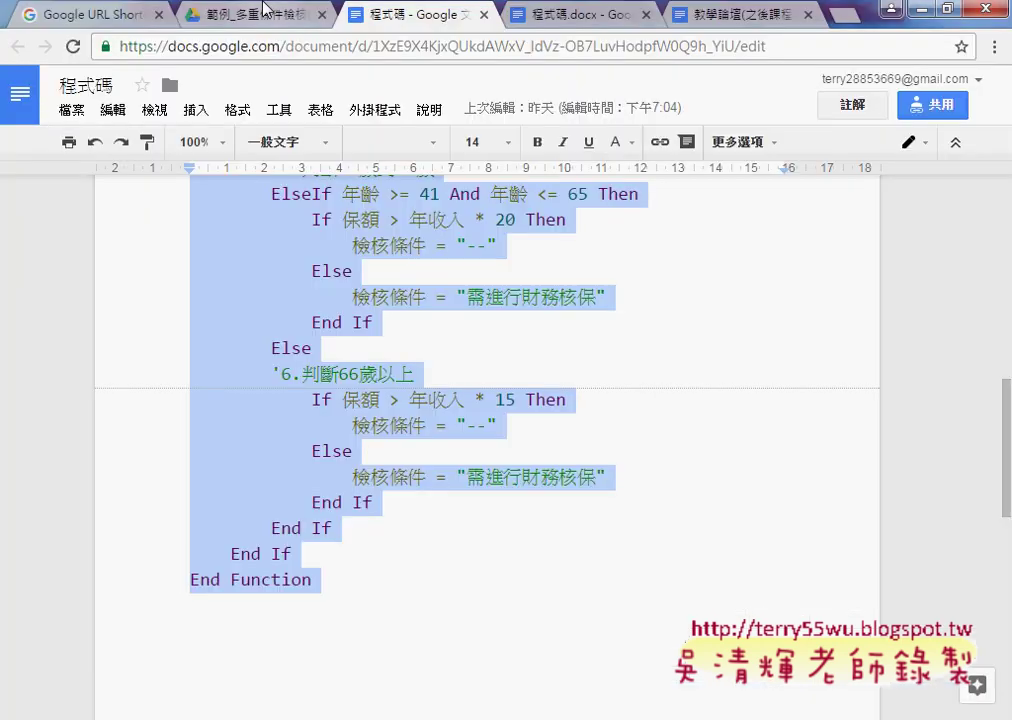
left_click(266, 13)
left_click(690, 158)
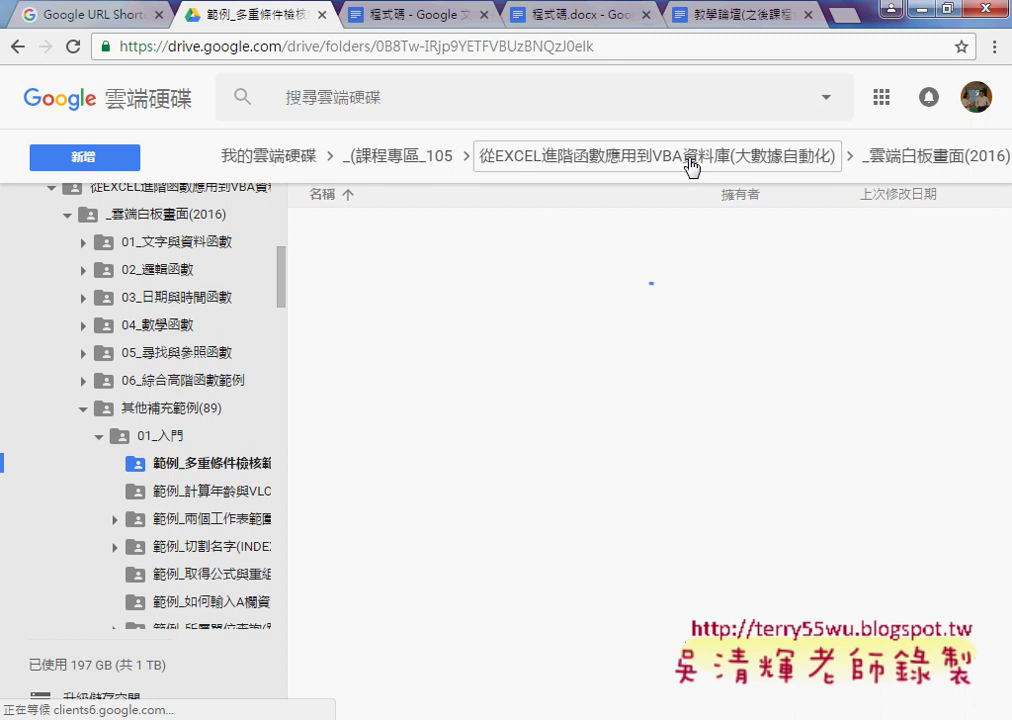
double_click(440, 220)
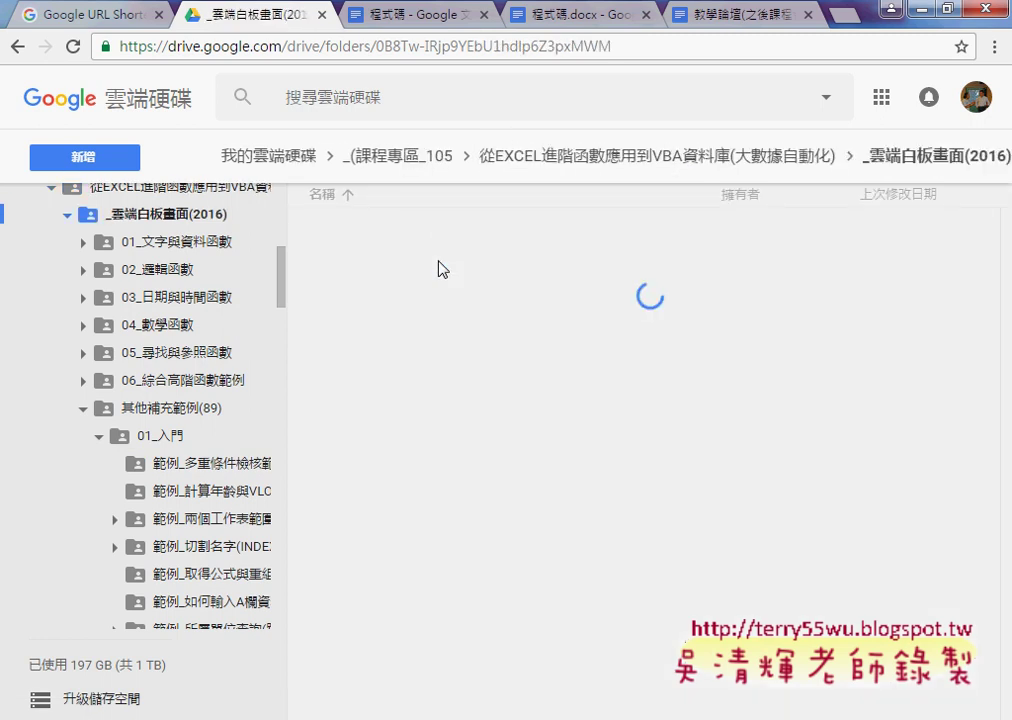
left_click(396, 361)
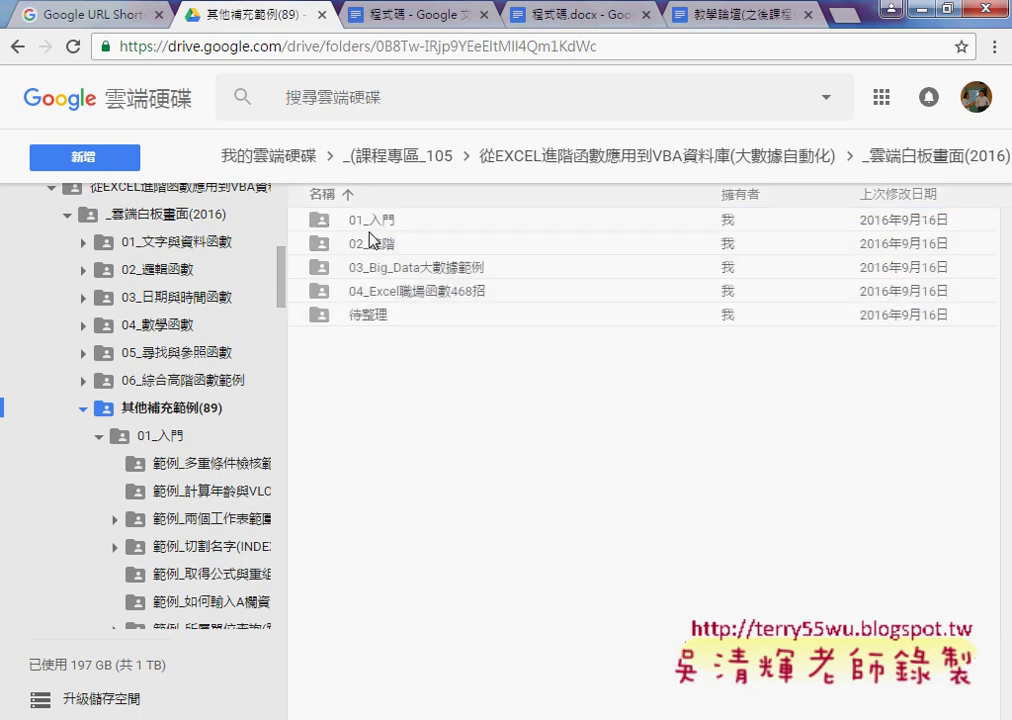
left_click(370, 222)
double_click(370, 222)
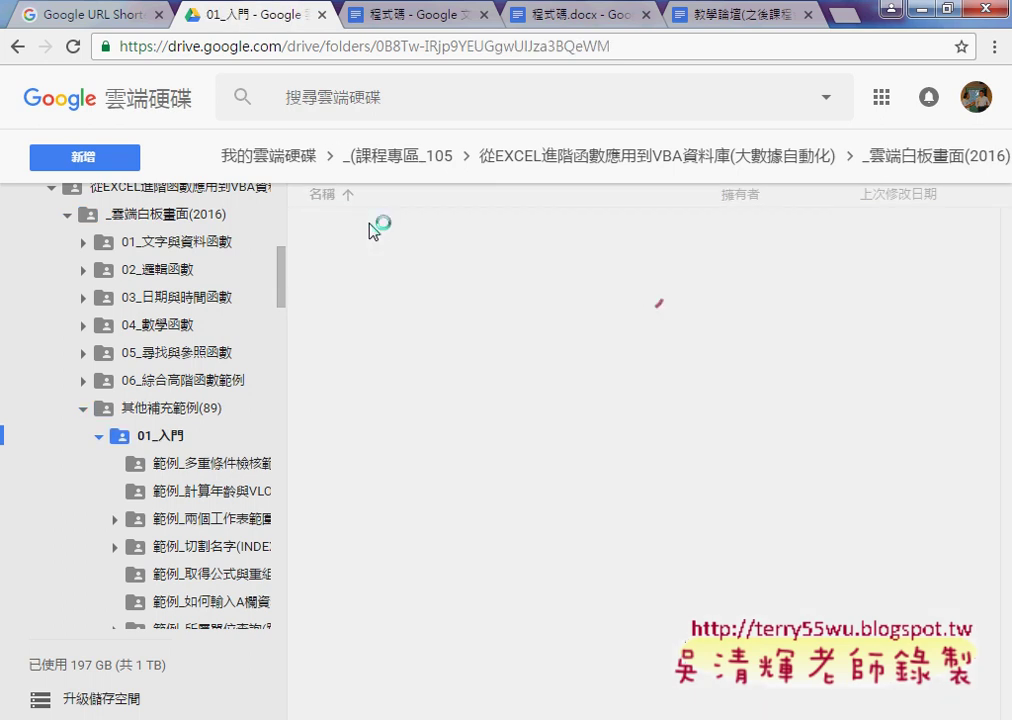
Open 範例_多重條件檢核範例 and select 多重條件檢核範例.xlsx and the 程式碼 document.
left_click(384, 228)
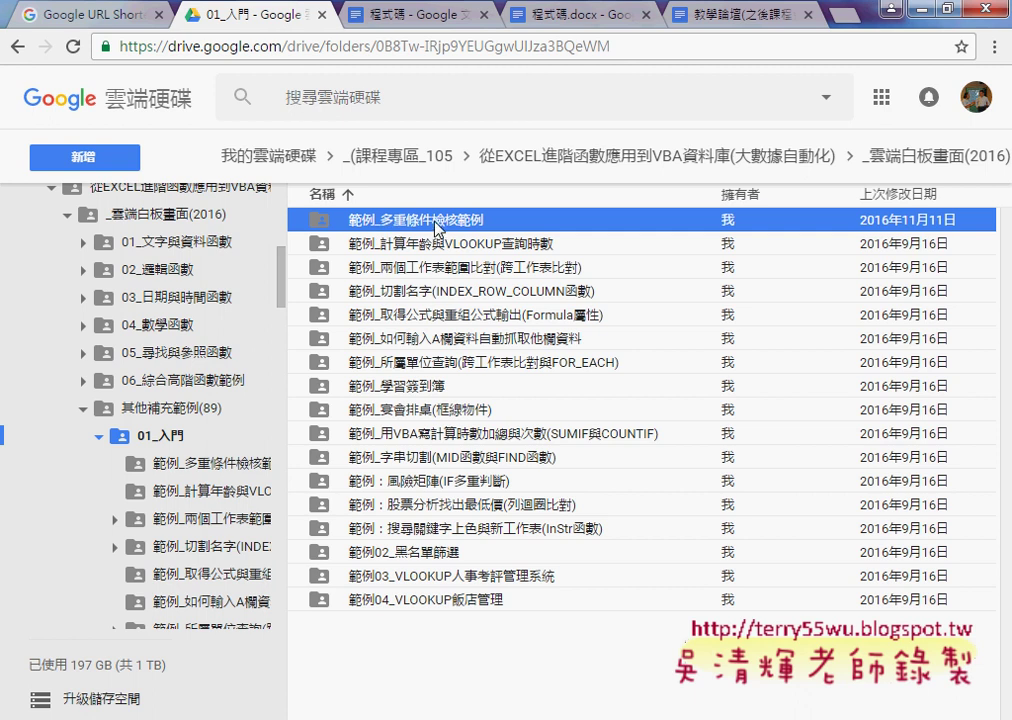
double_click(474, 228)
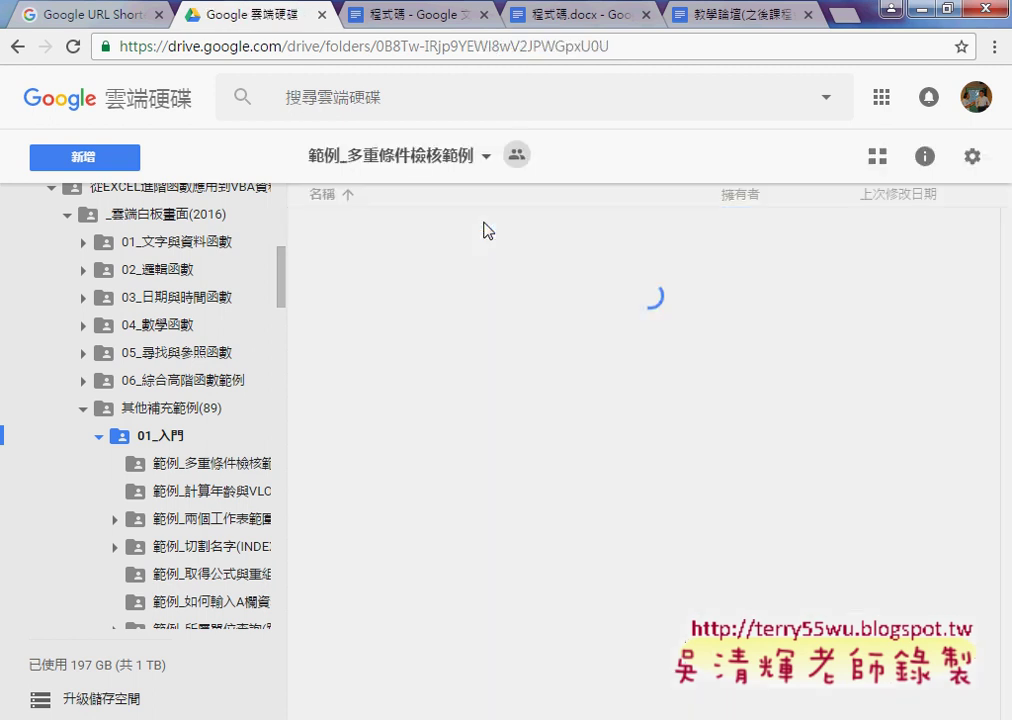
left_click(405, 253)
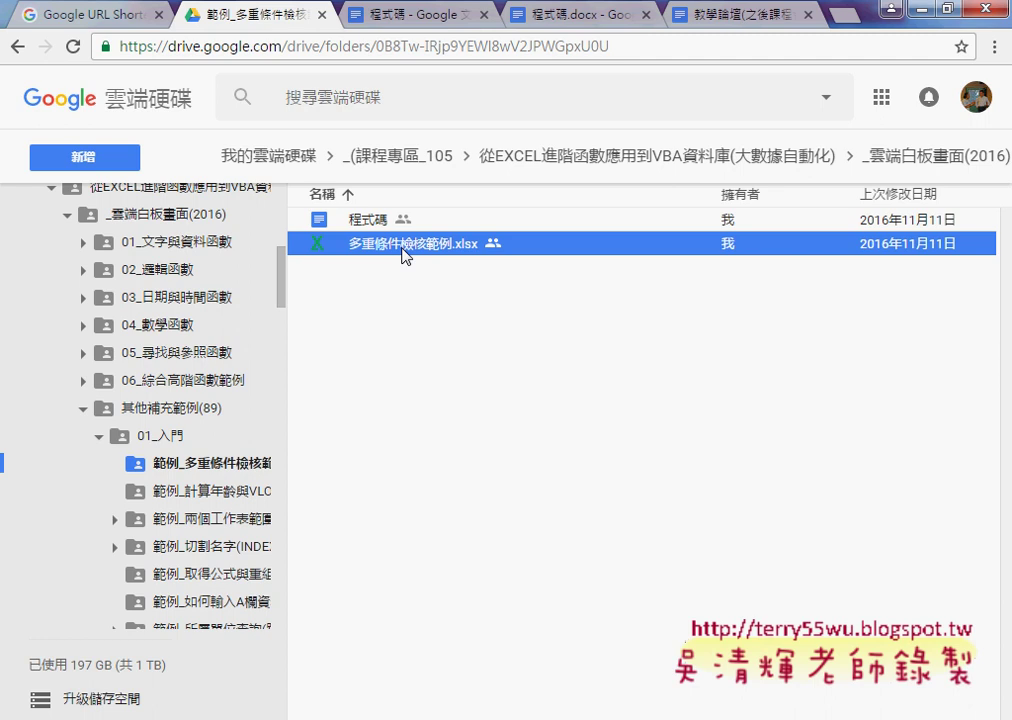
left_click(364, 222)
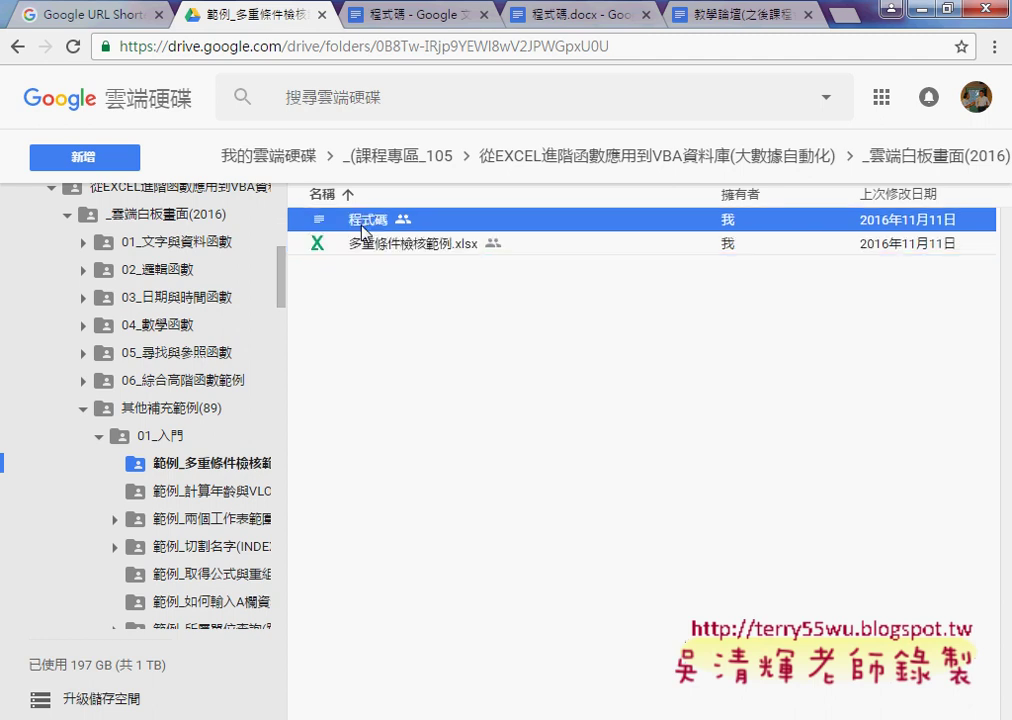